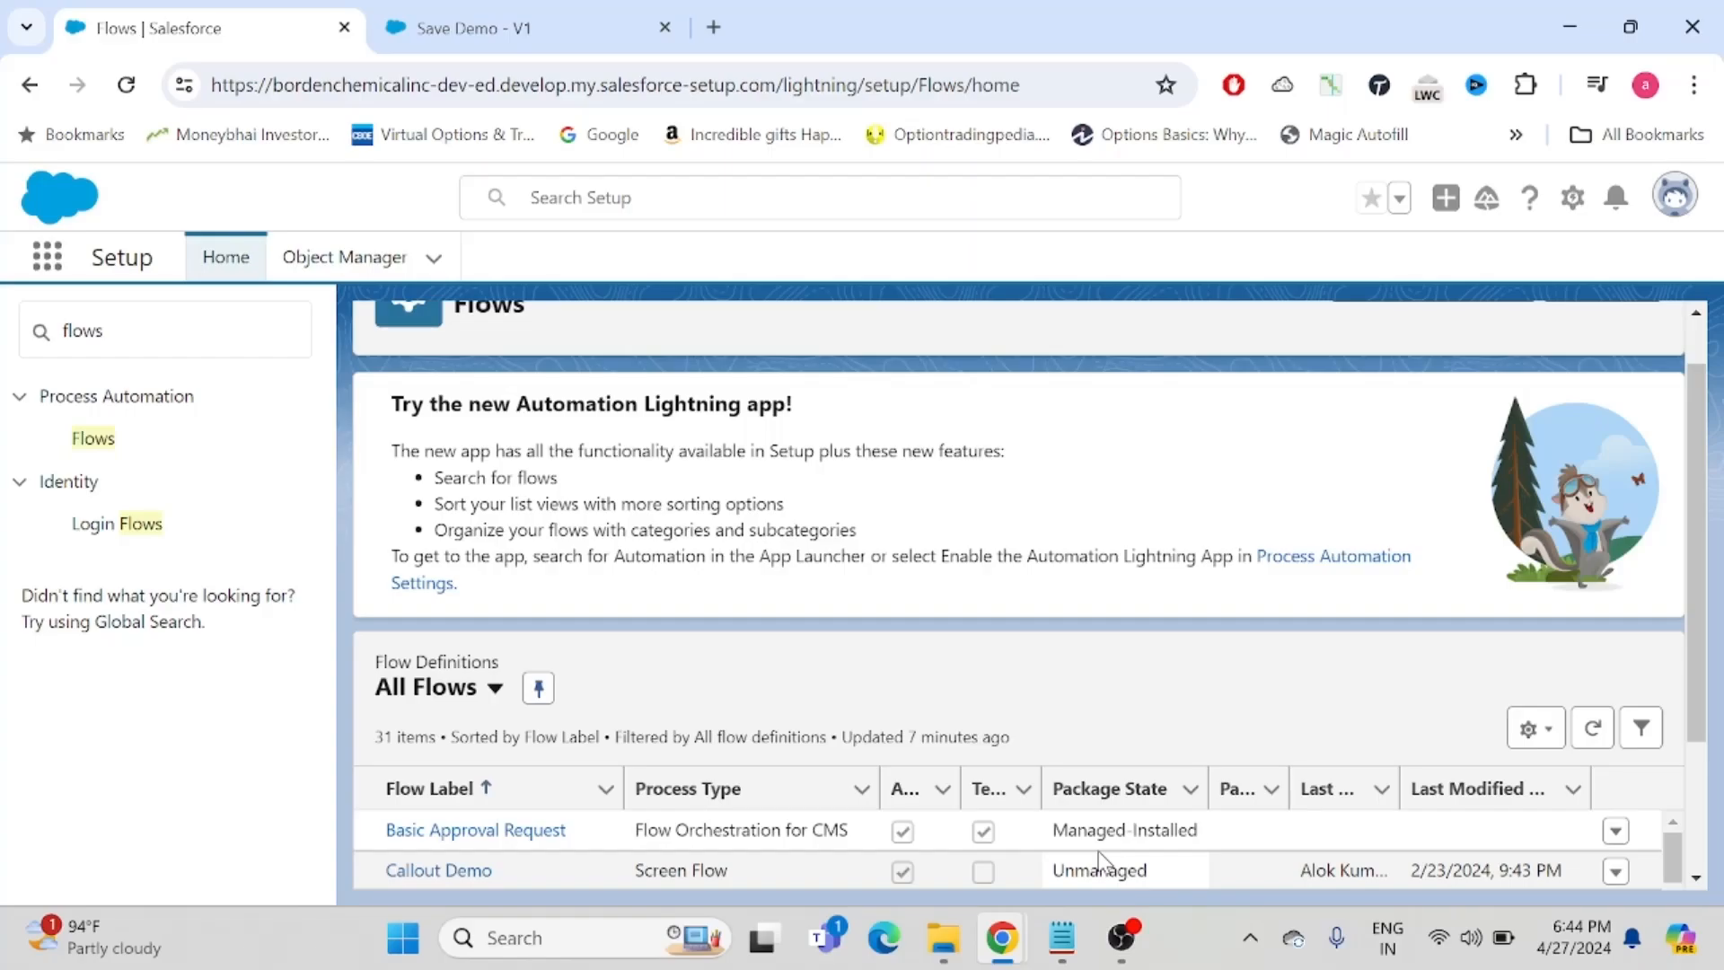
- Open the Demo Screen element of the Save Demo flow for editing
{"action": "left_click", "coordinate": [485, 32]}
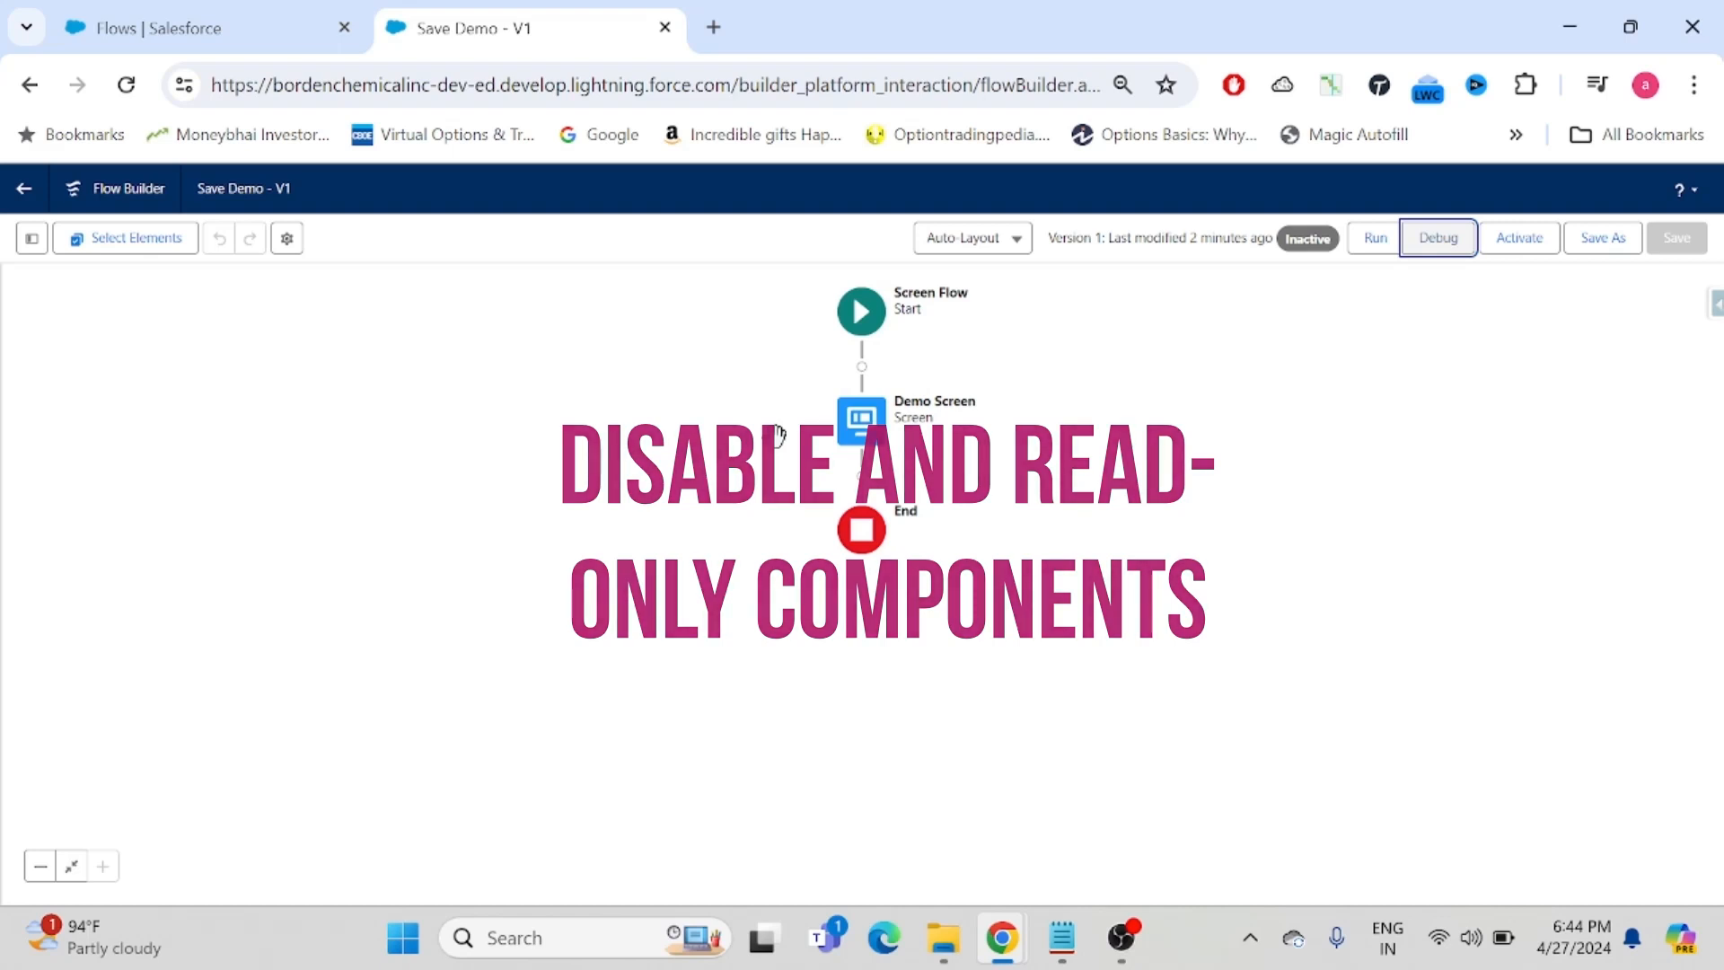
{"action": "double_click", "coordinate": [862, 423]}
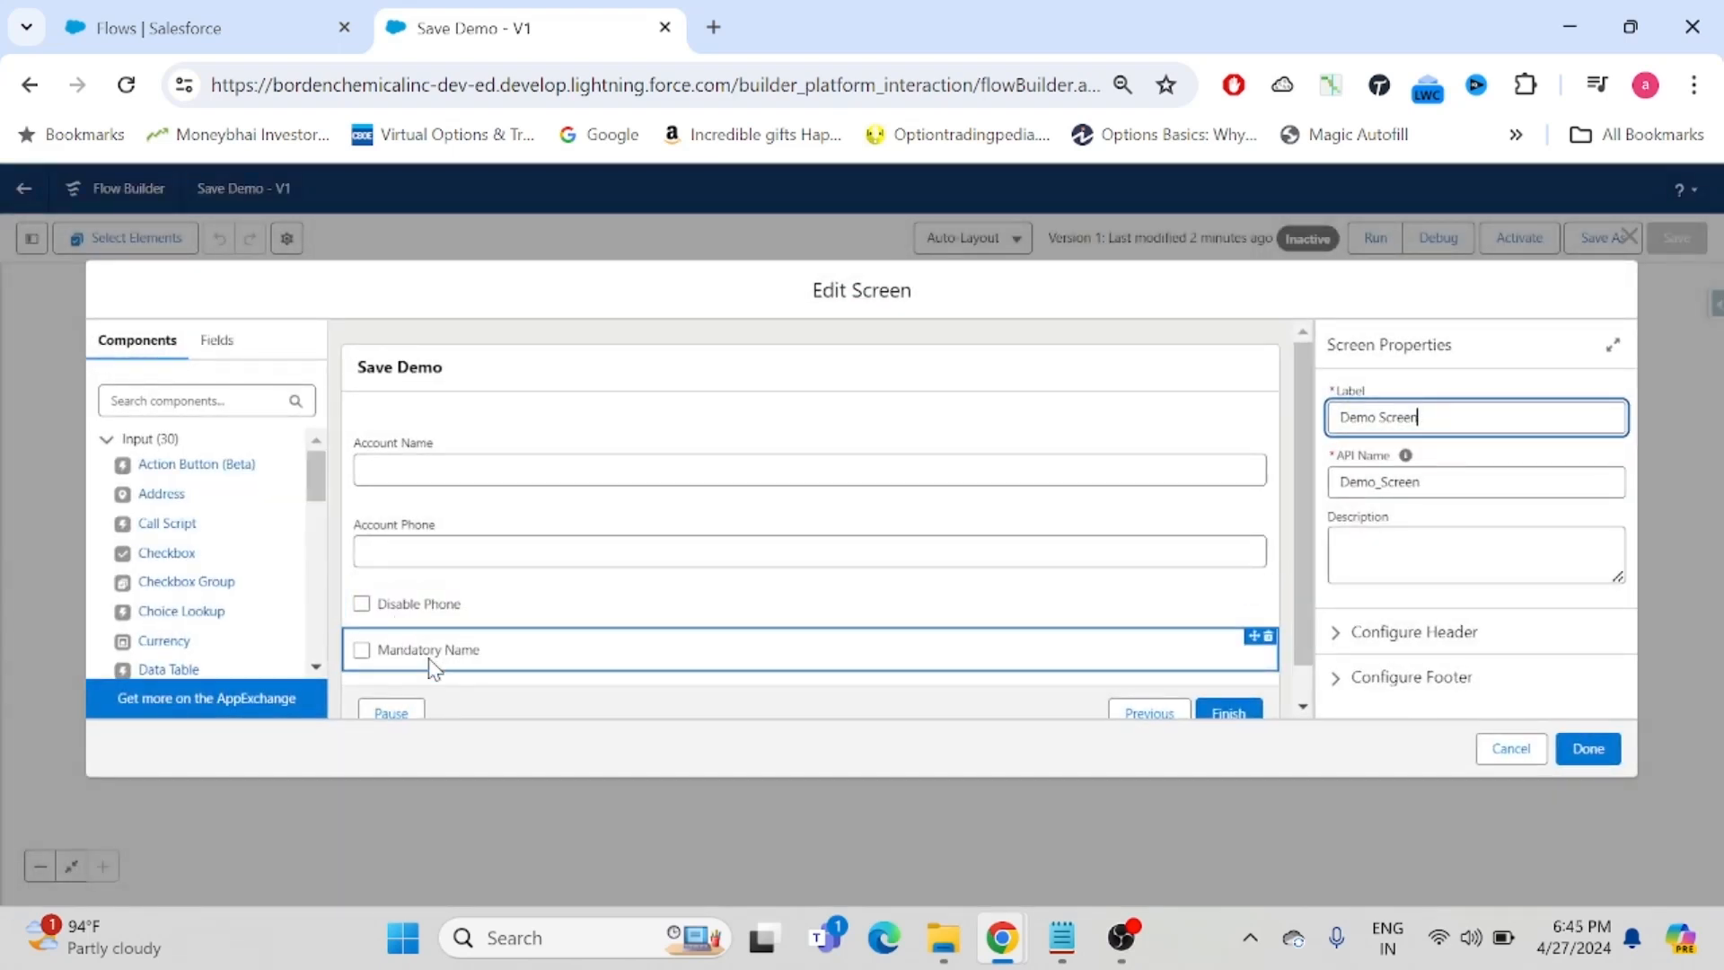
- Change the label of the Mandatory Name checkbox to "Disabled Name"
{"action": "left_click", "coordinate": [422, 654]}
{"action": "left_click_drag", "start_coordinate": [1468, 419], "coordinate": [1237, 430]}
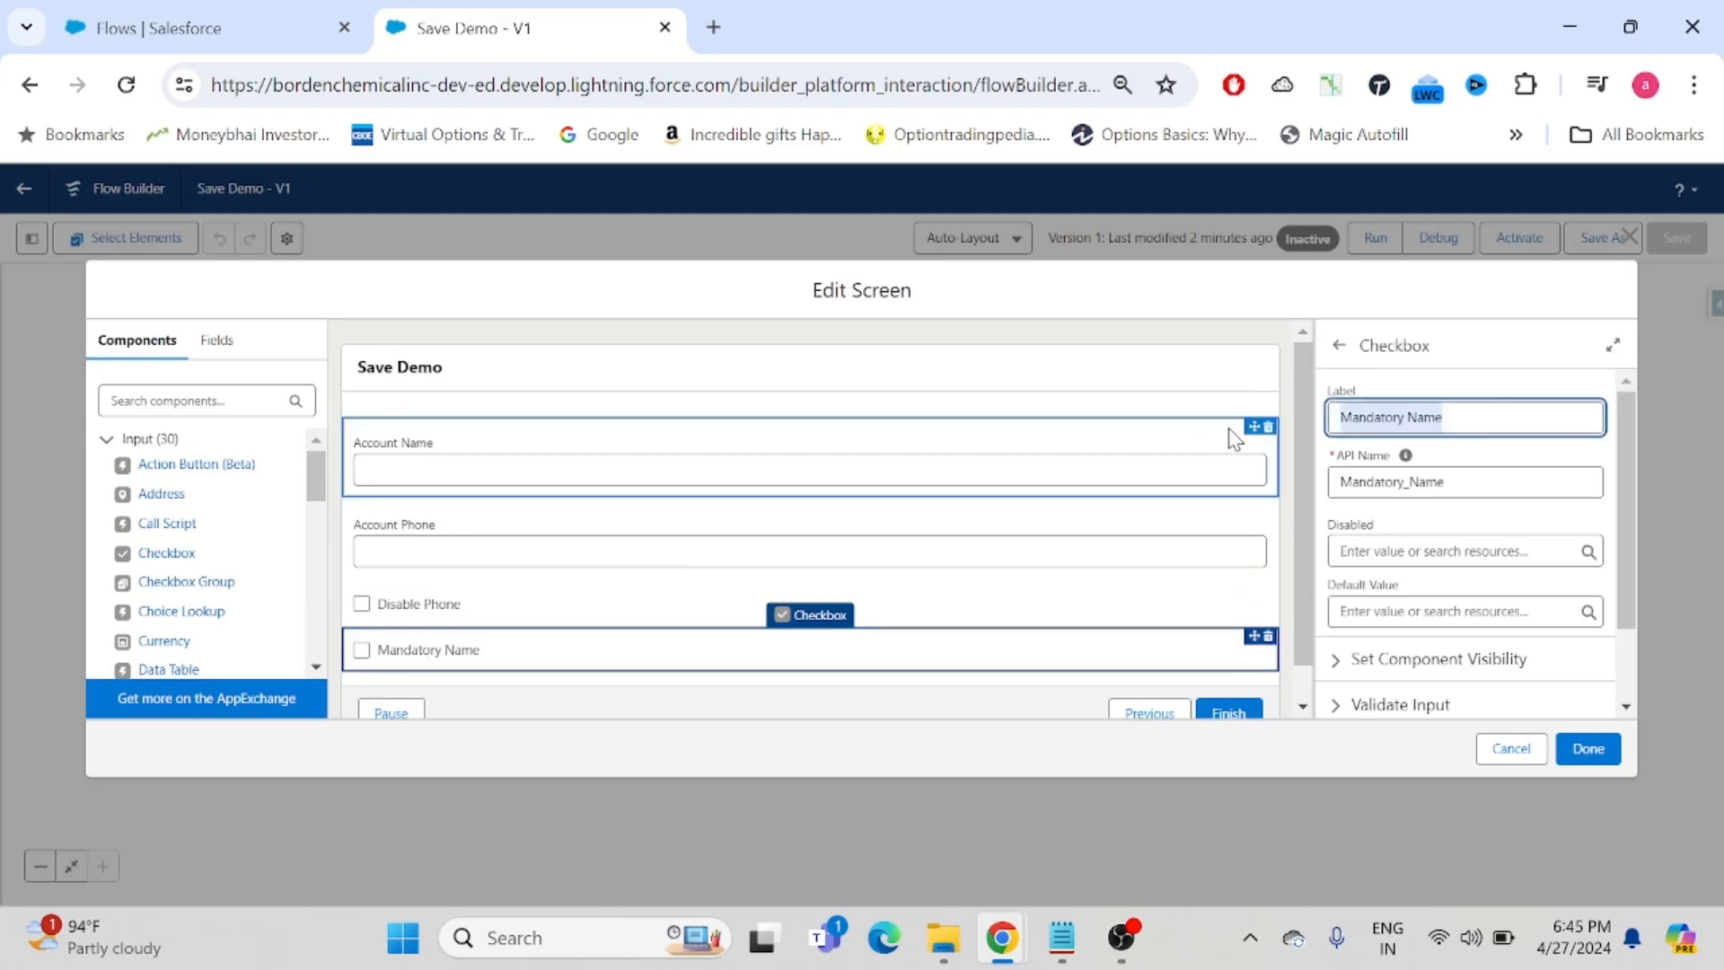
{"action": "type", "text": "Disable"}
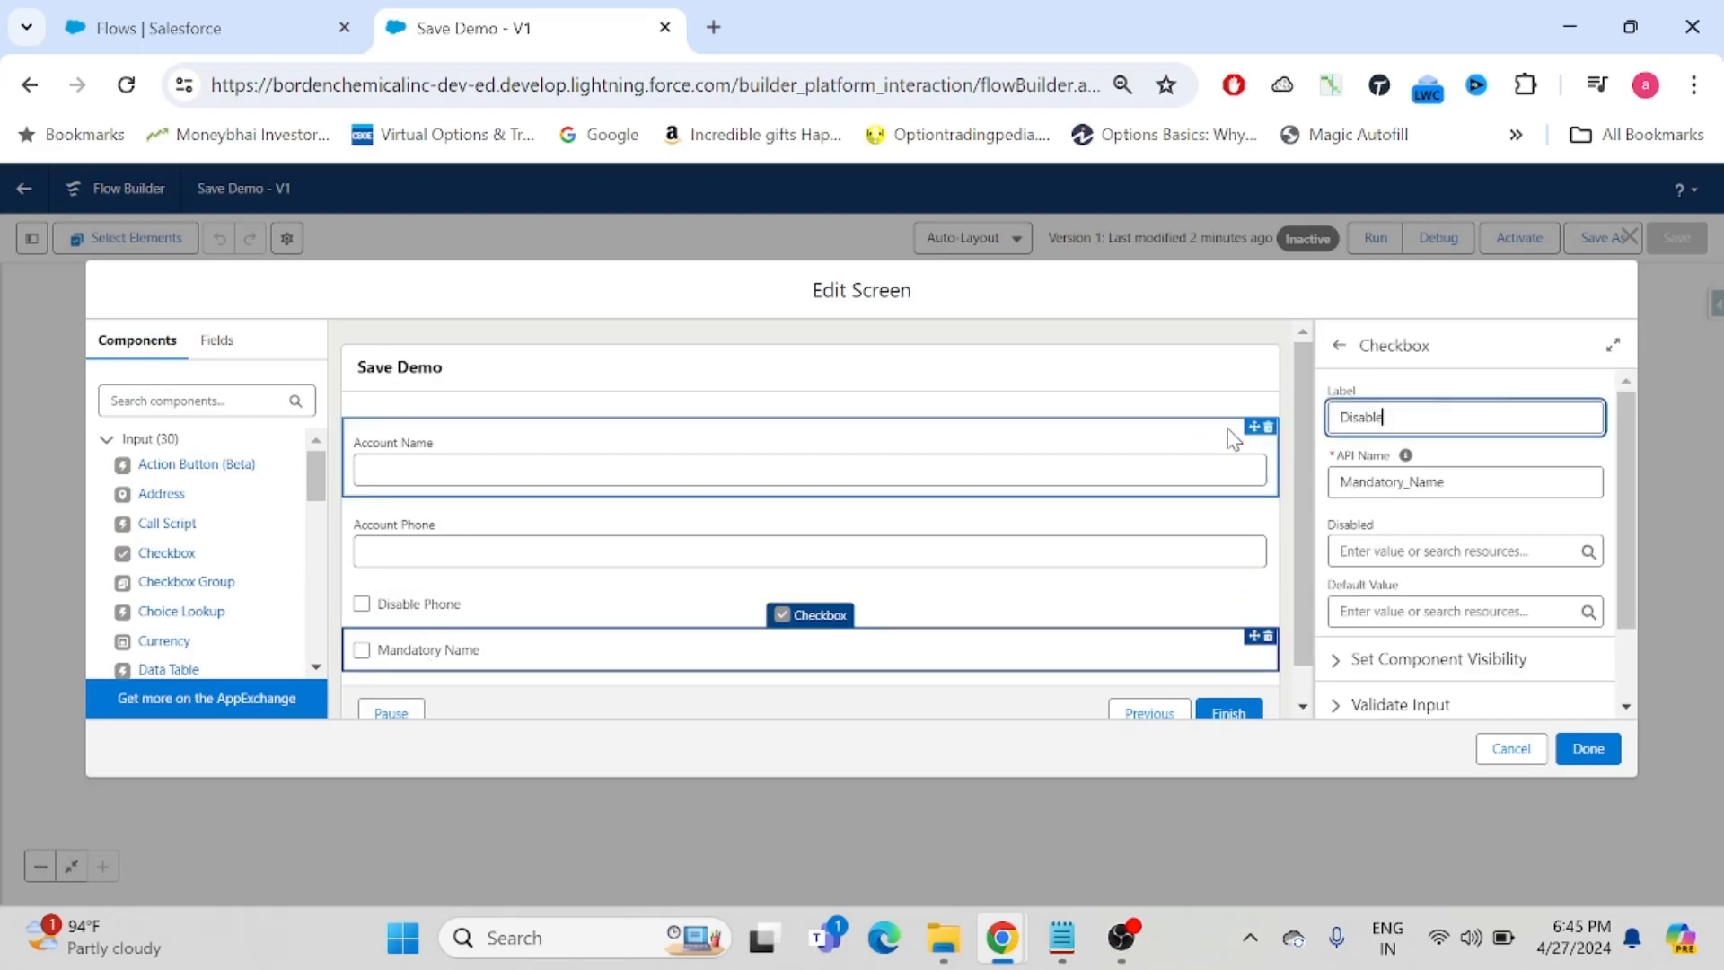
{"action": "type", "text": "d Name"}
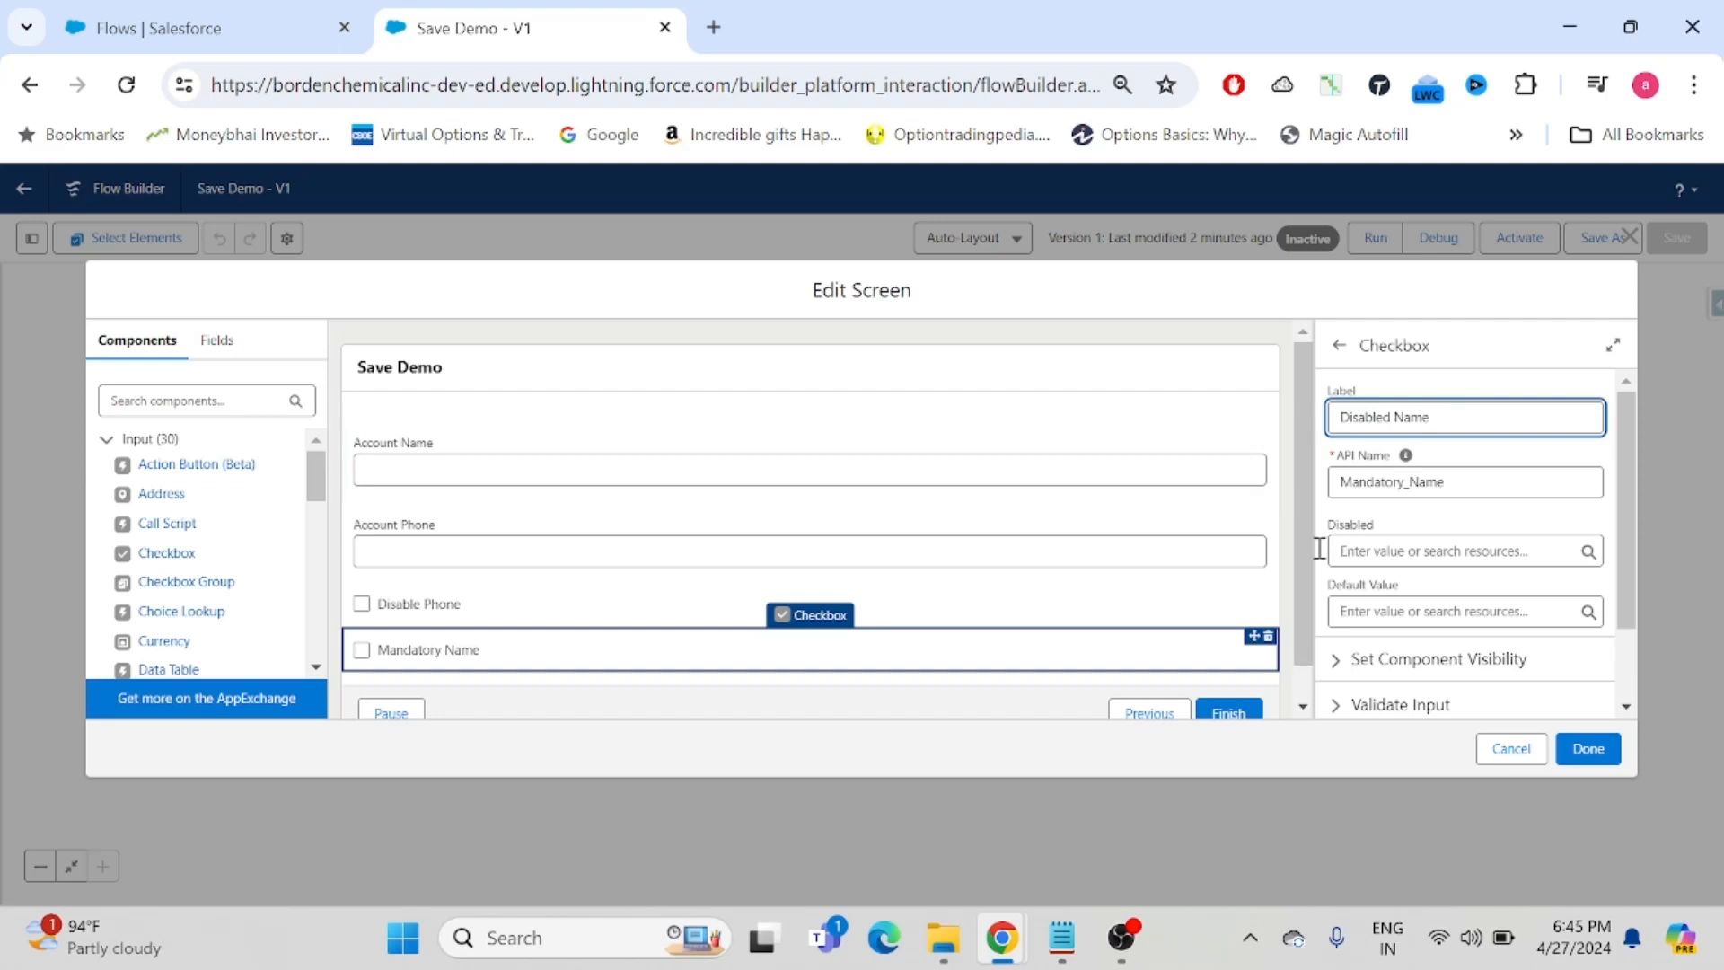
{"action": "left_click", "coordinate": [1193, 415]}
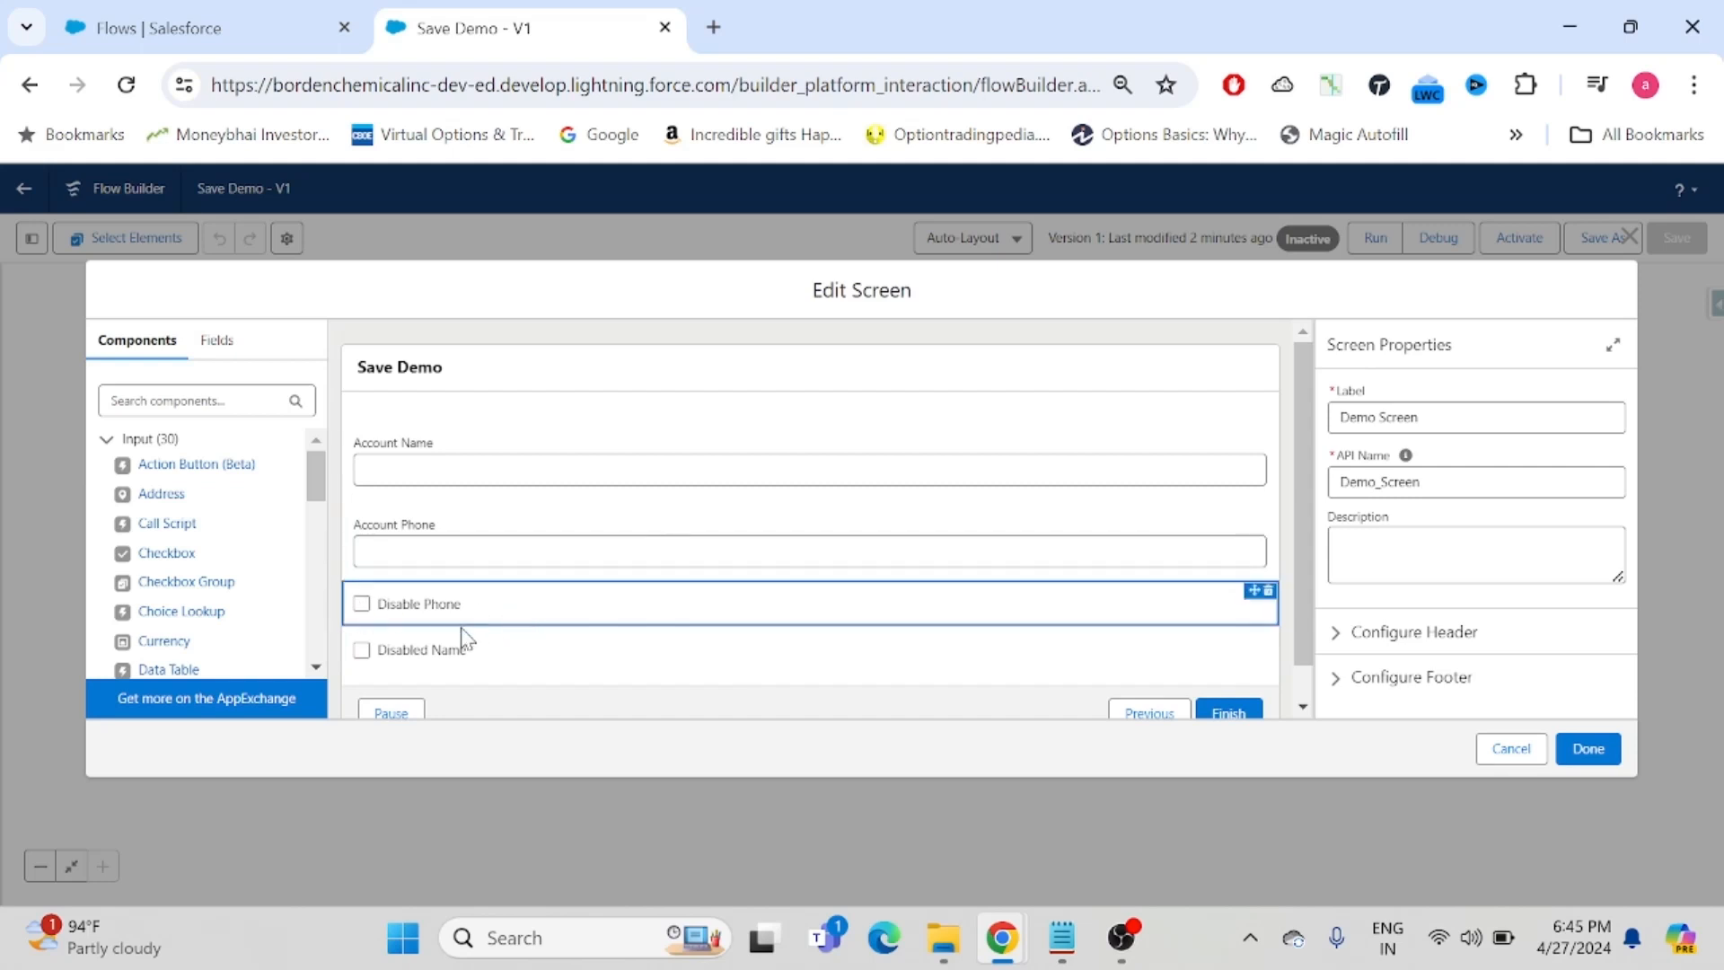
- Relabel the checkbox below Disable Phone as "Read only Name"
{"action": "left_click", "coordinate": [430, 663]}
{"action": "double_click", "coordinate": [1350, 417]}
{"action": "type", "text": "Read onl"}
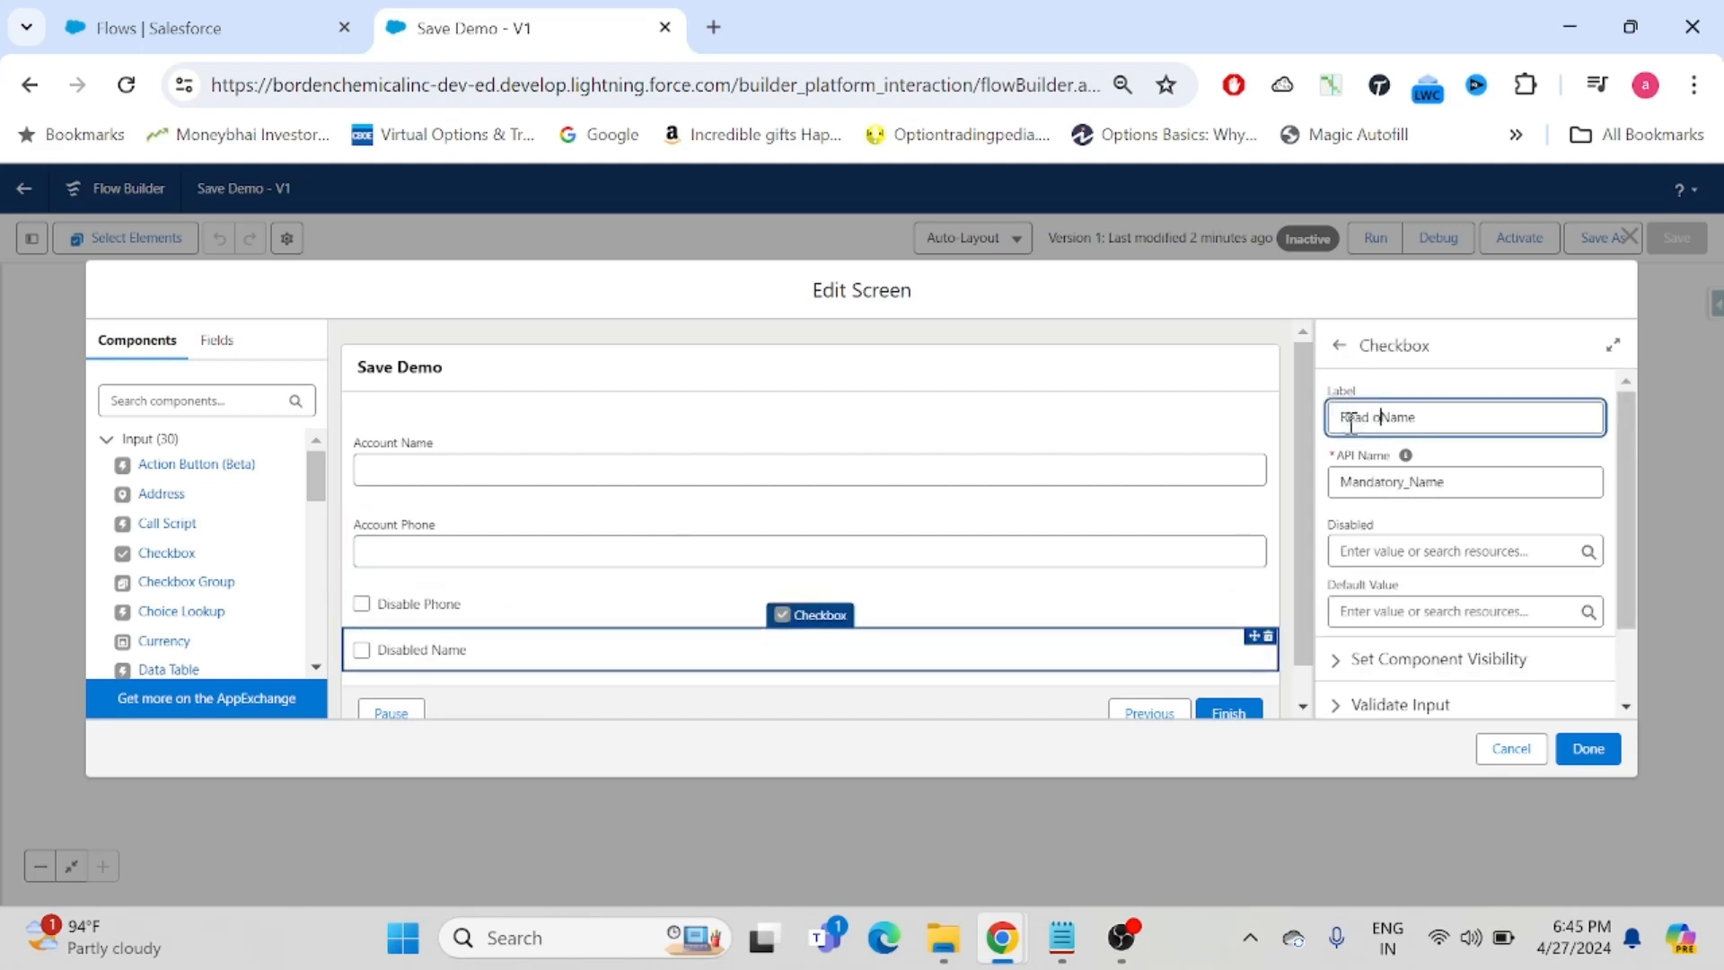
{"action": "type", "text": "y"}
{"action": "left_click", "coordinate": [1177, 359]}
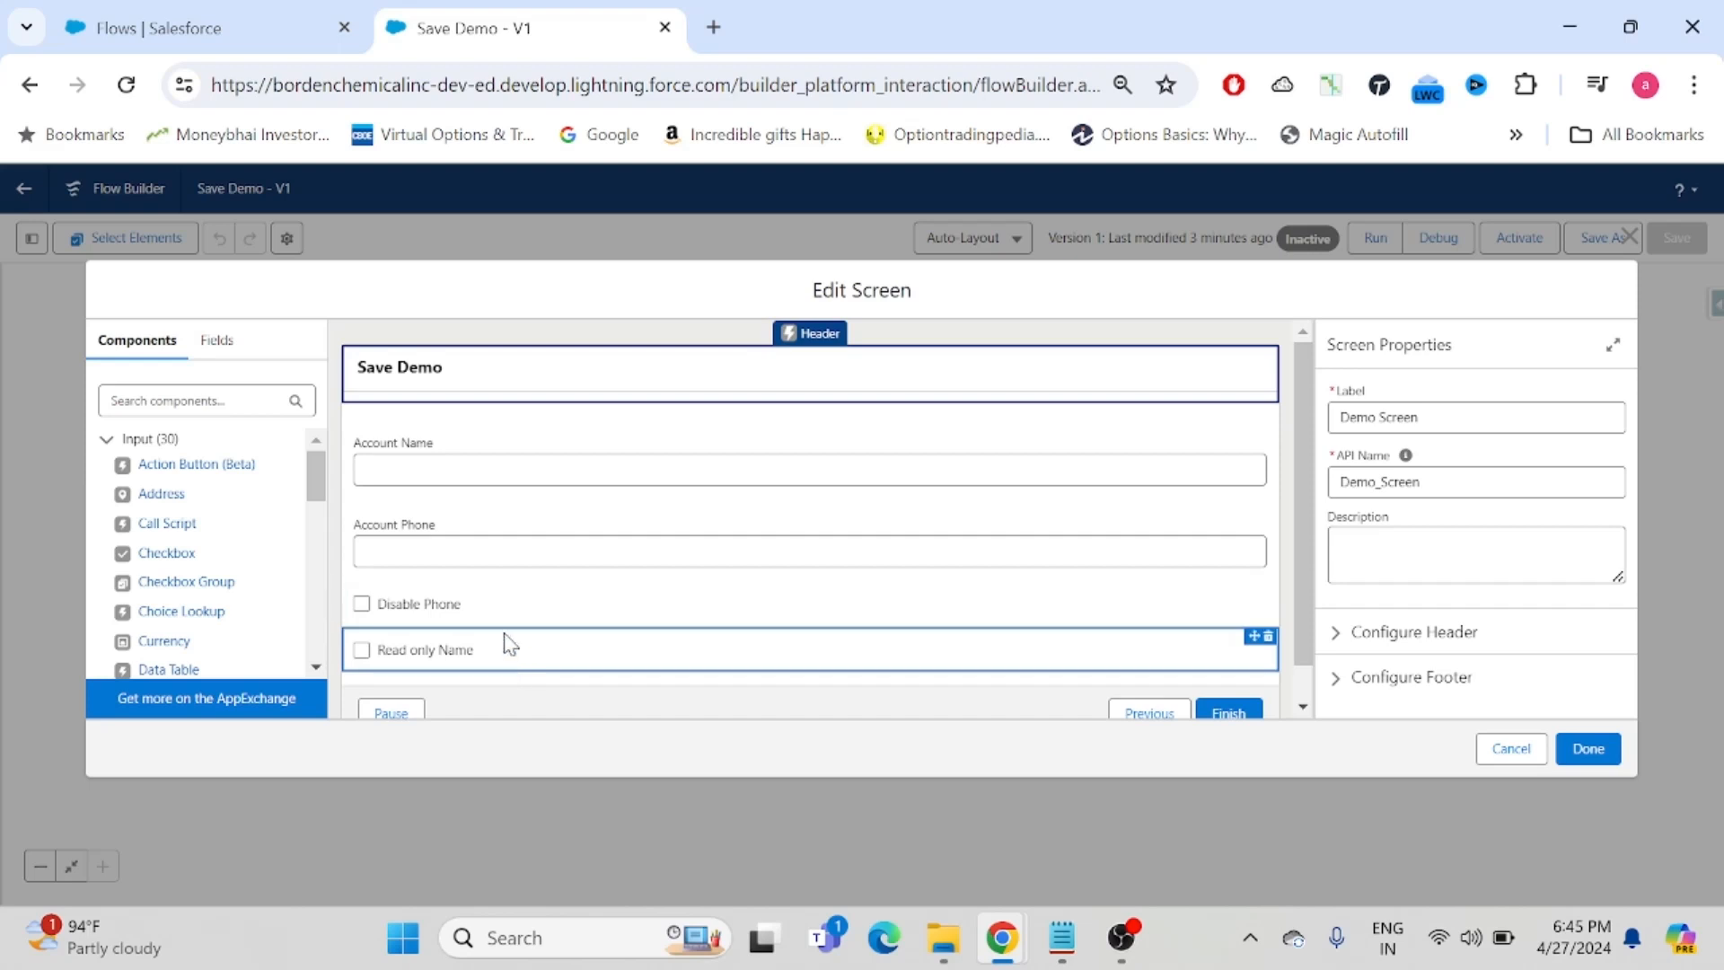
- Check how the Disabled and Read Only properties of Account Phone and Account Name refer to the two checkboxes
{"action": "left_click", "coordinate": [525, 557]}
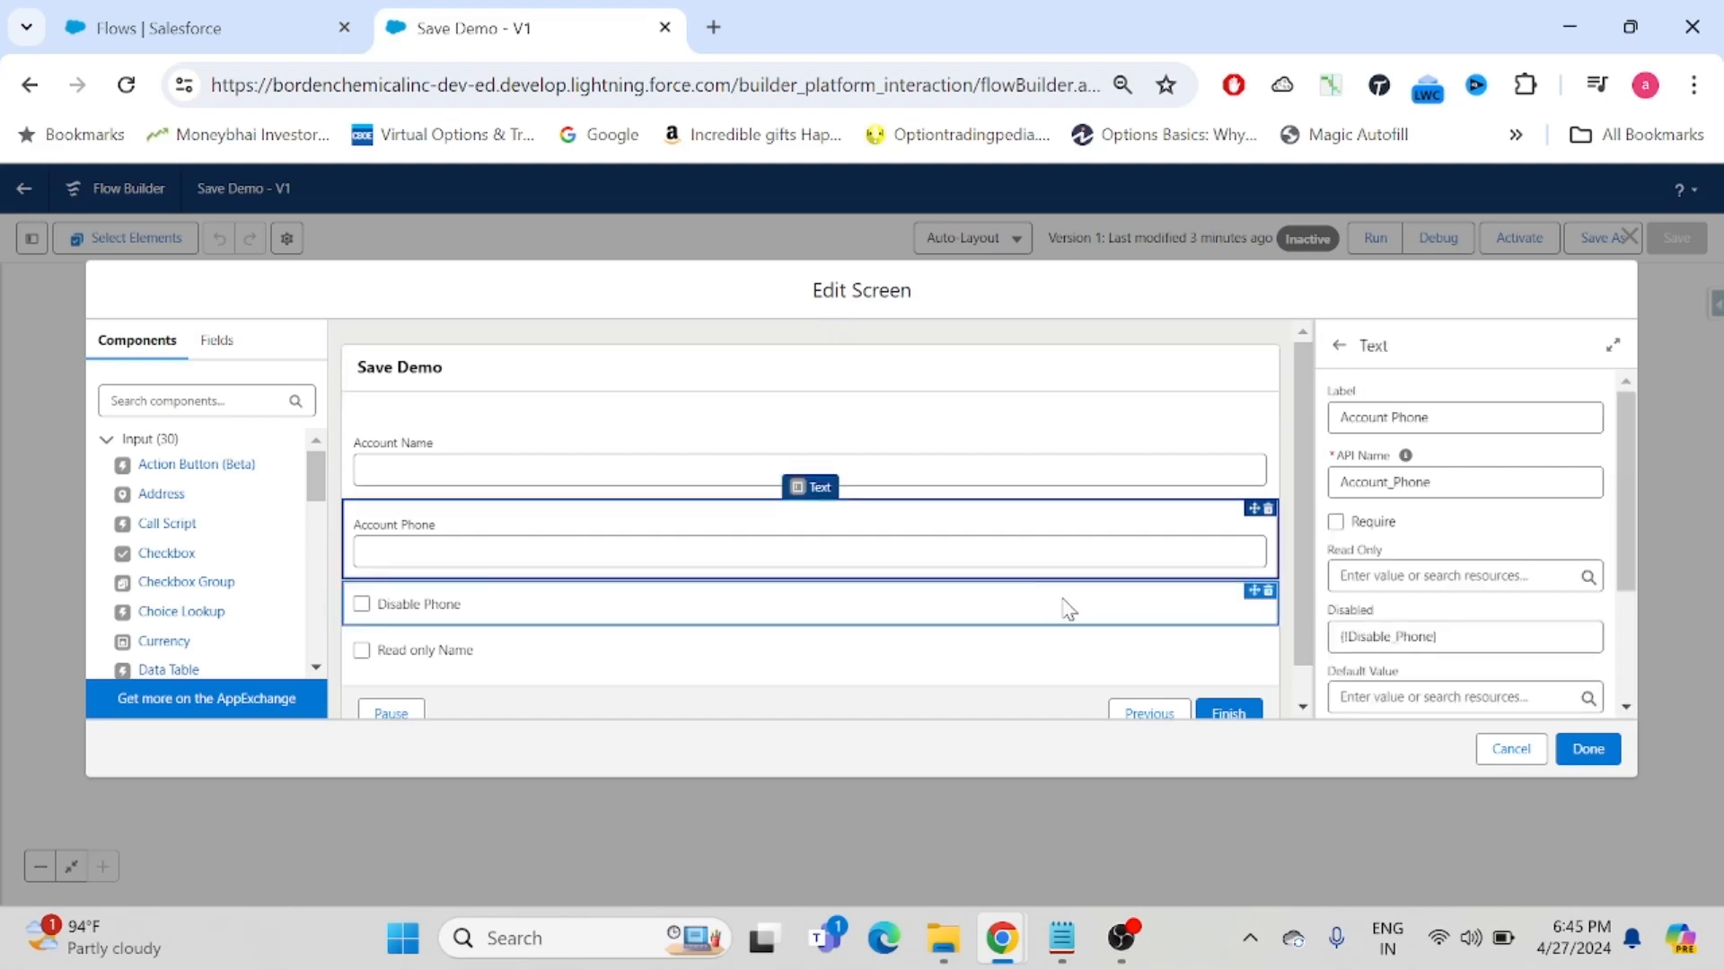
{"action": "left_click_drag", "start_coordinate": [1627, 476], "coordinate": [1622, 519]}
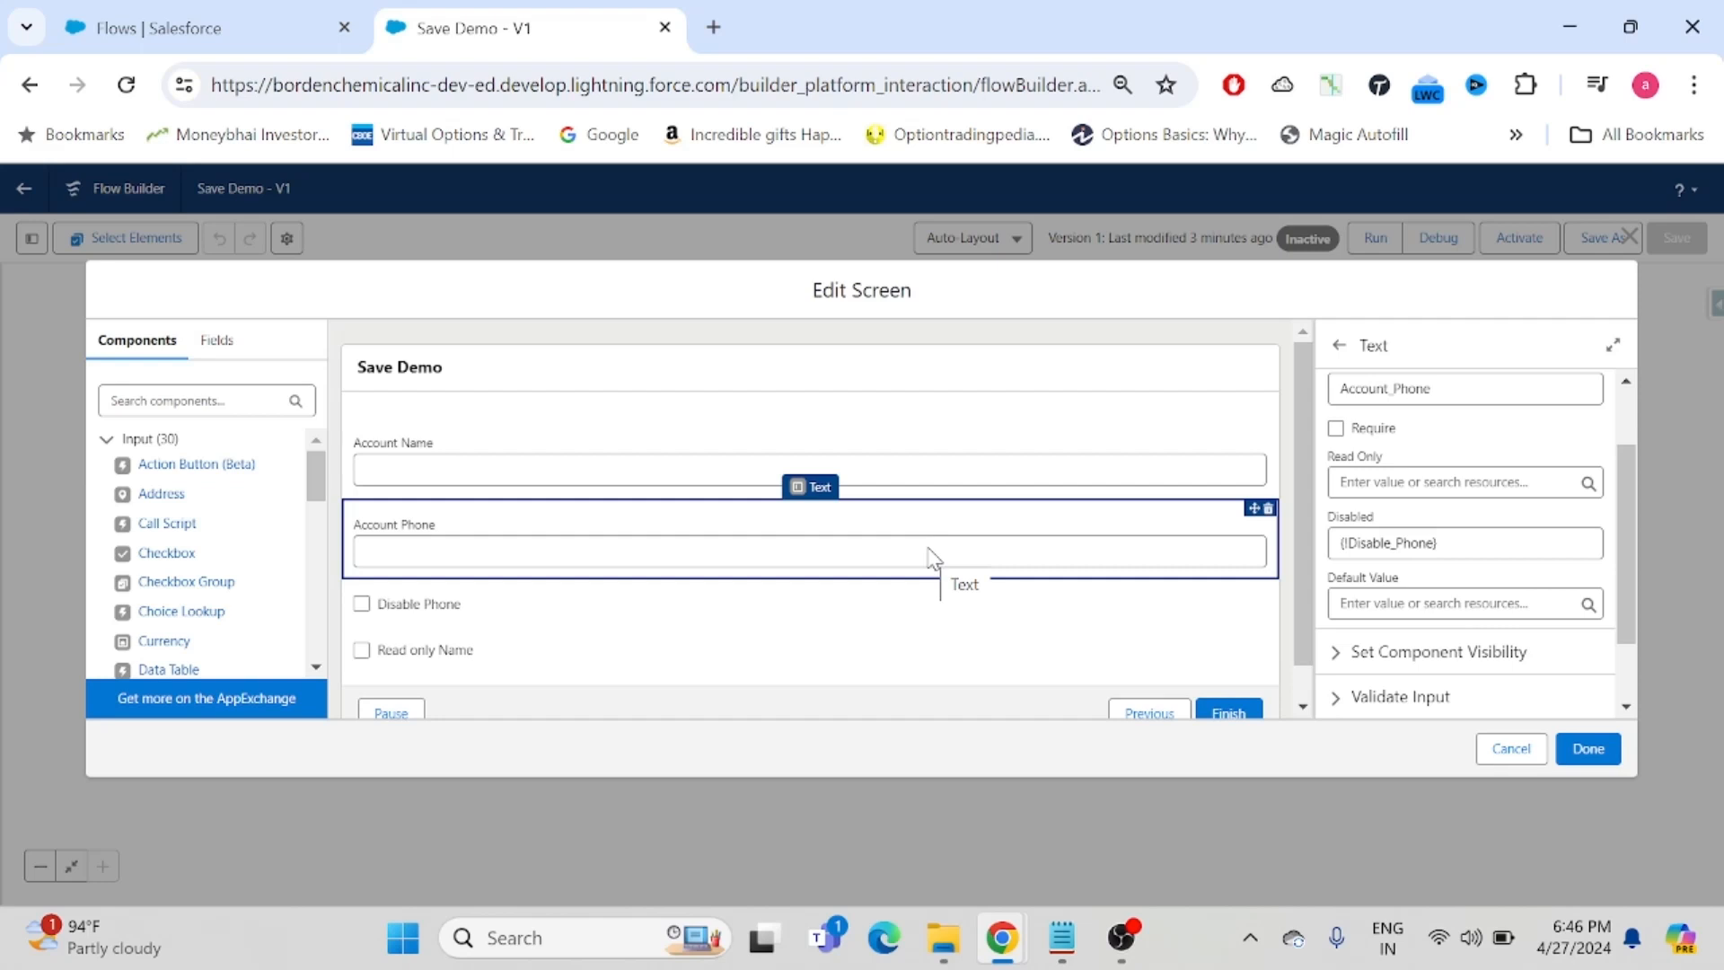
{"action": "left_click", "coordinate": [988, 437]}
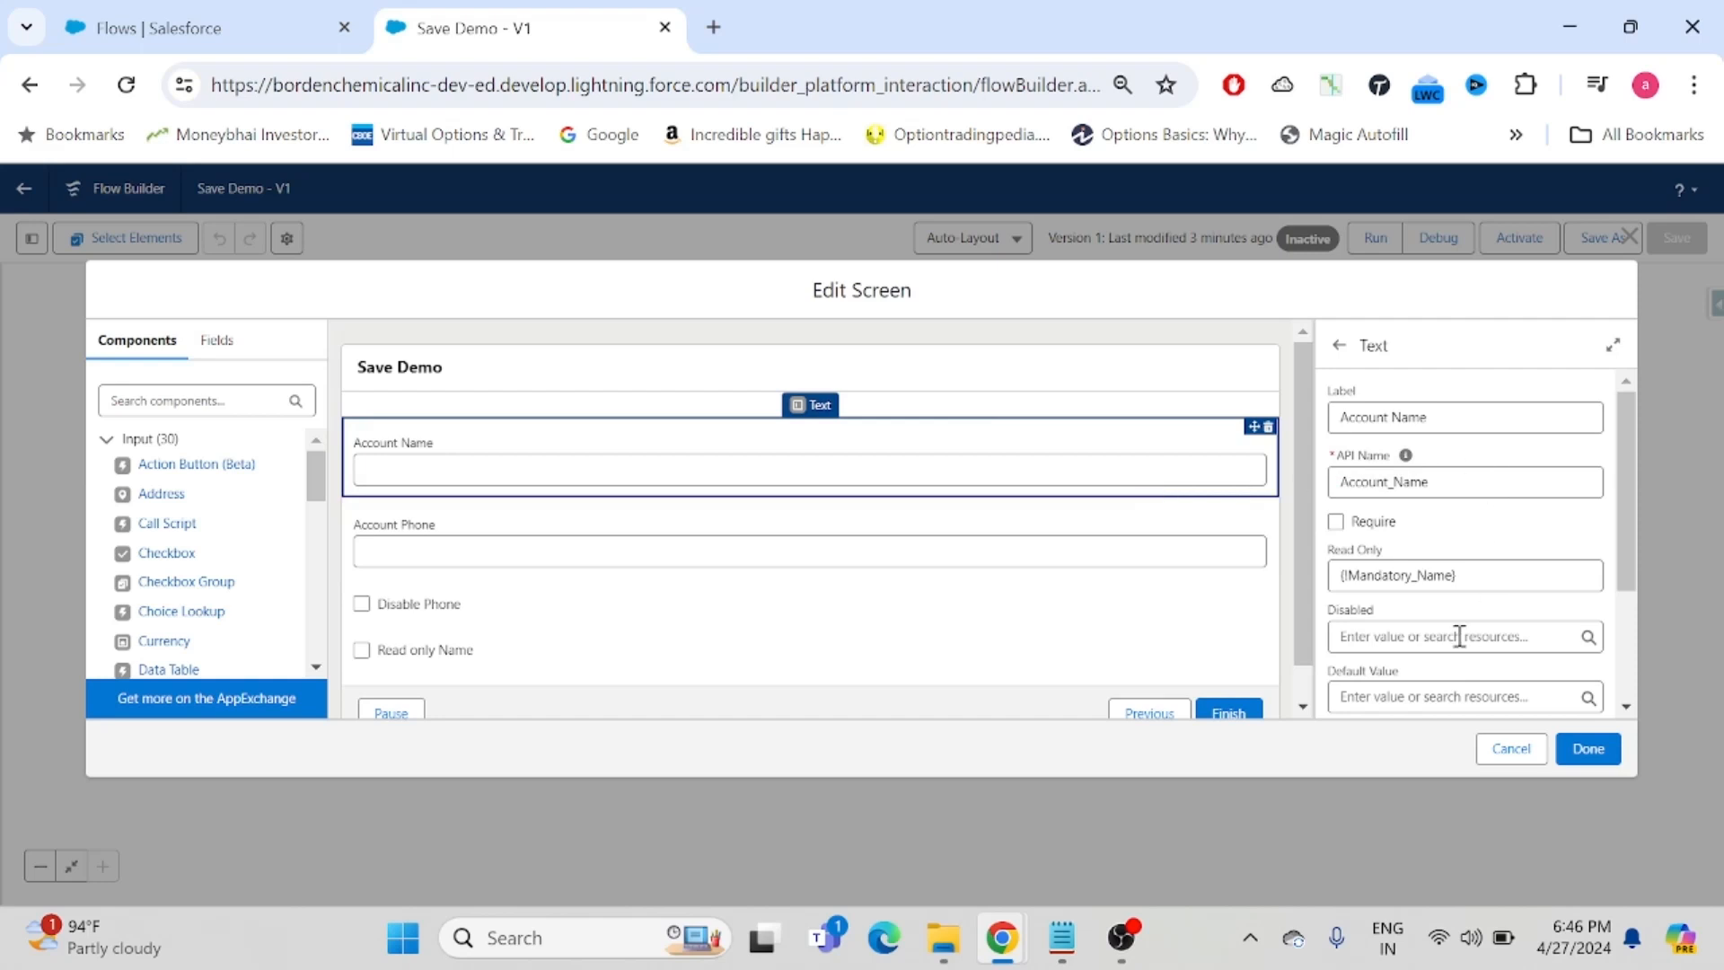
{"action": "left_click", "coordinate": [855, 648]}
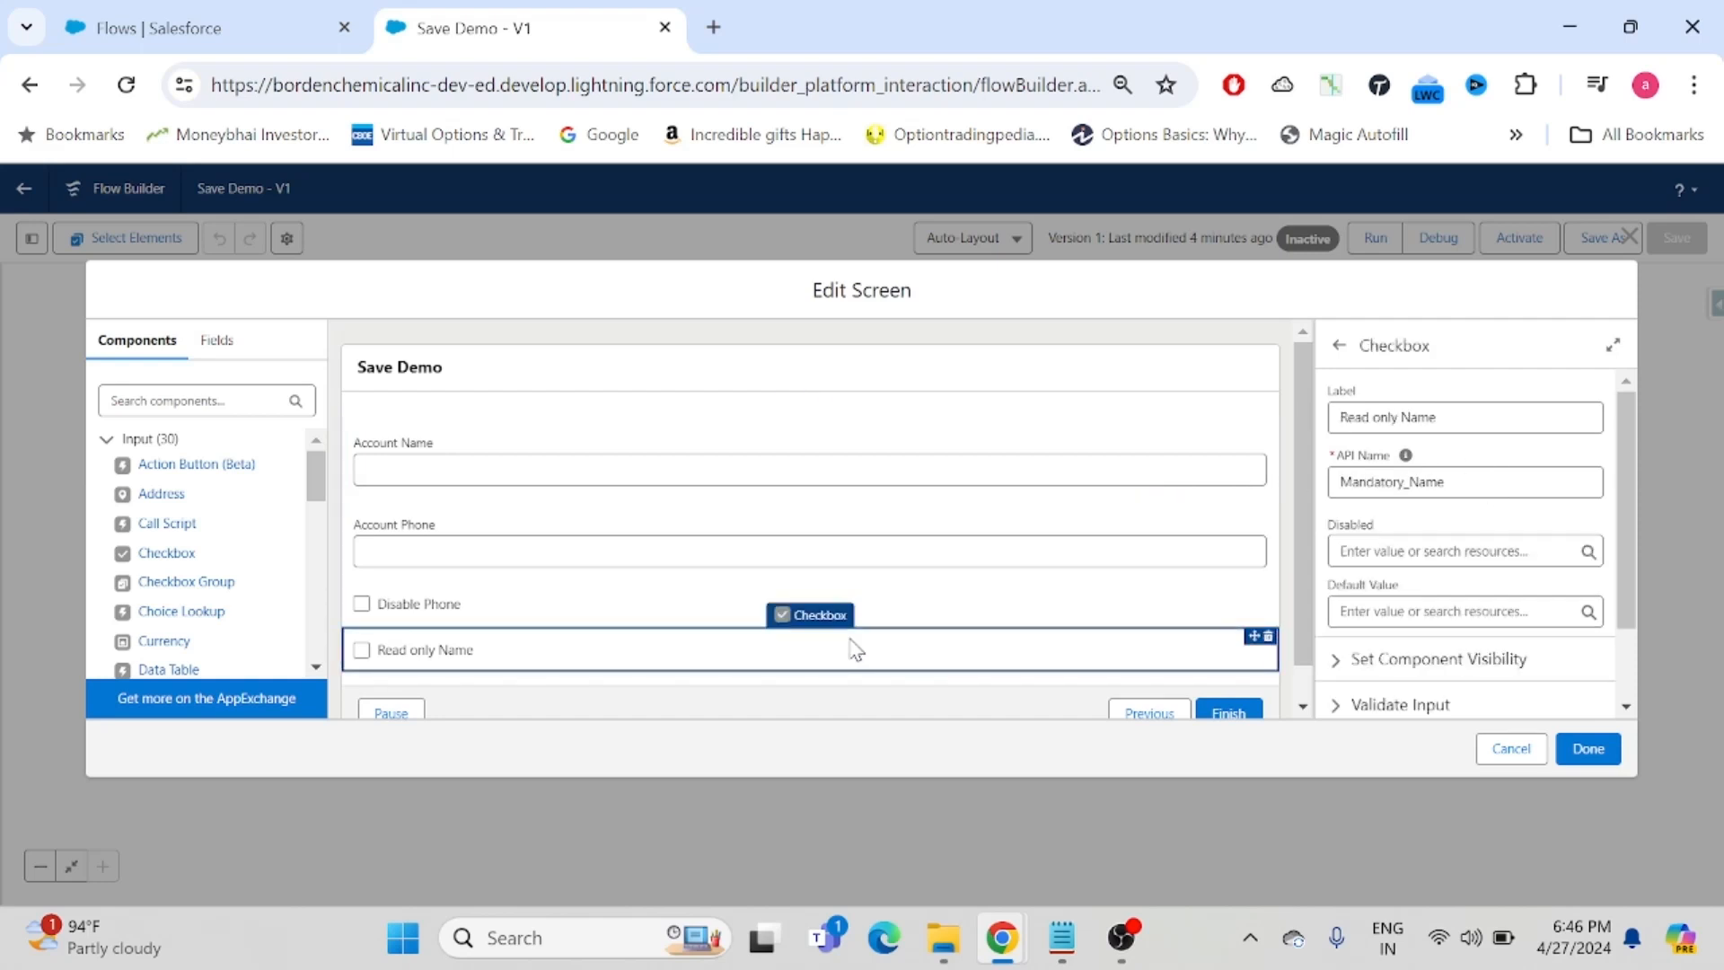
- Set the default value of the Account Name text field to "Testing Value"
{"action": "left_click", "coordinate": [741, 443]}
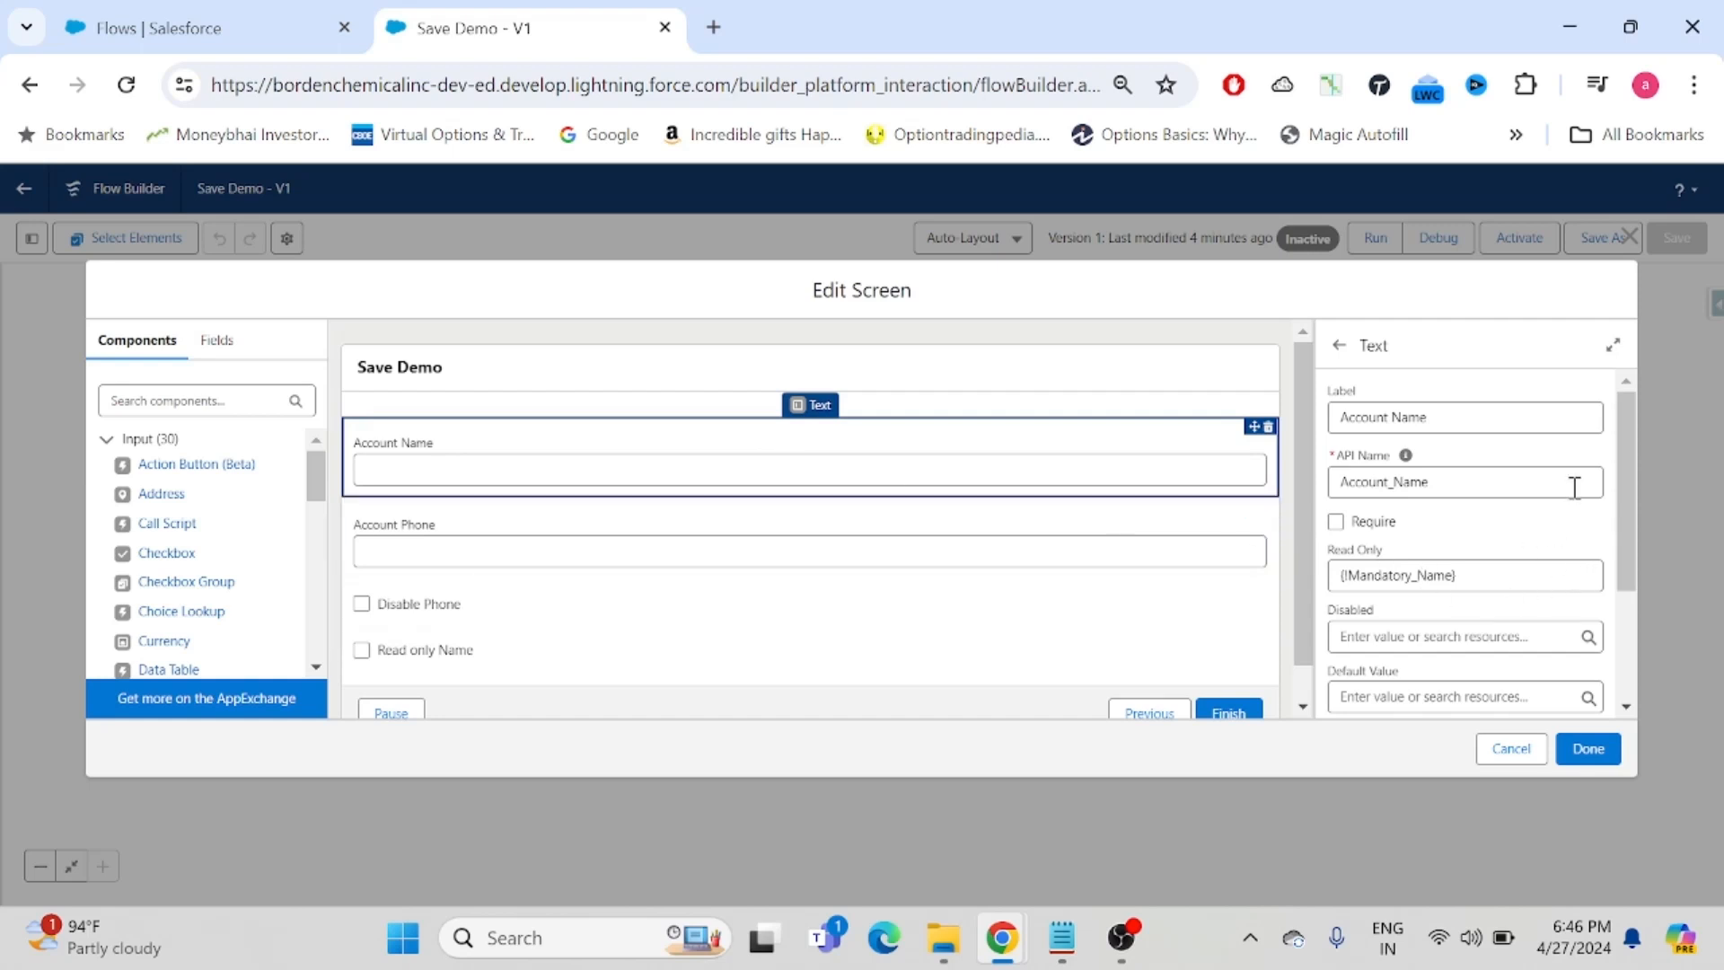
{"action": "left_click_drag", "start_coordinate": [1624, 438], "coordinate": [1613, 562]}
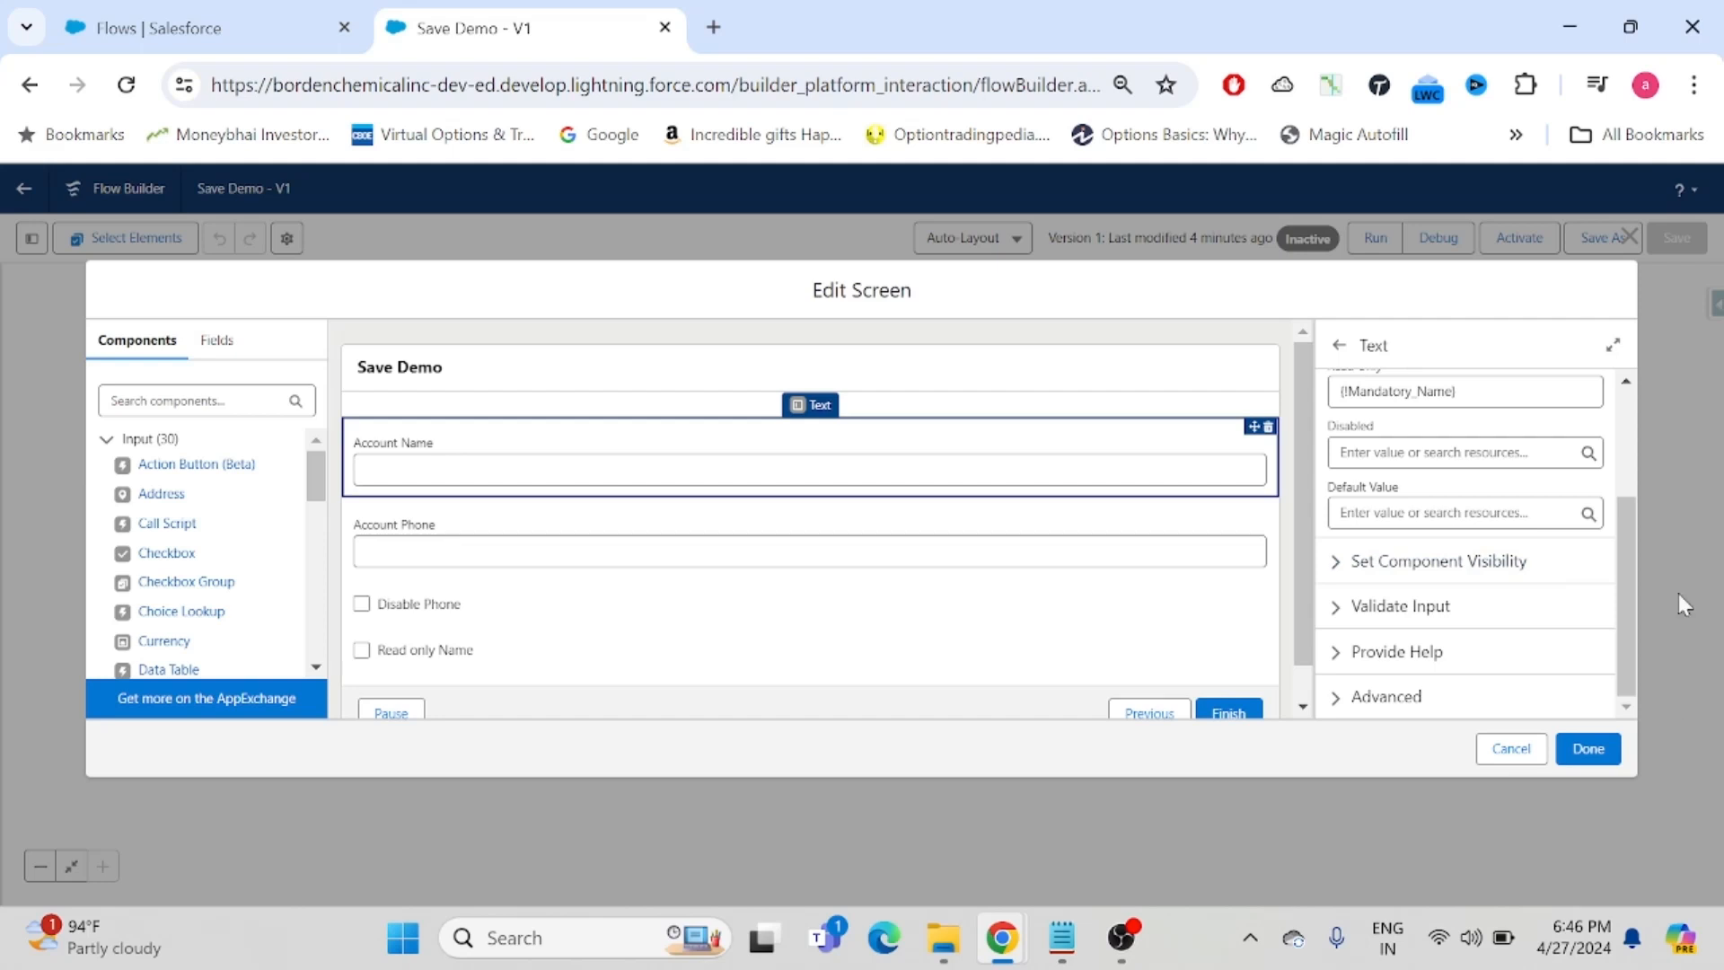
{"action": "left_click", "coordinate": [1380, 516]}
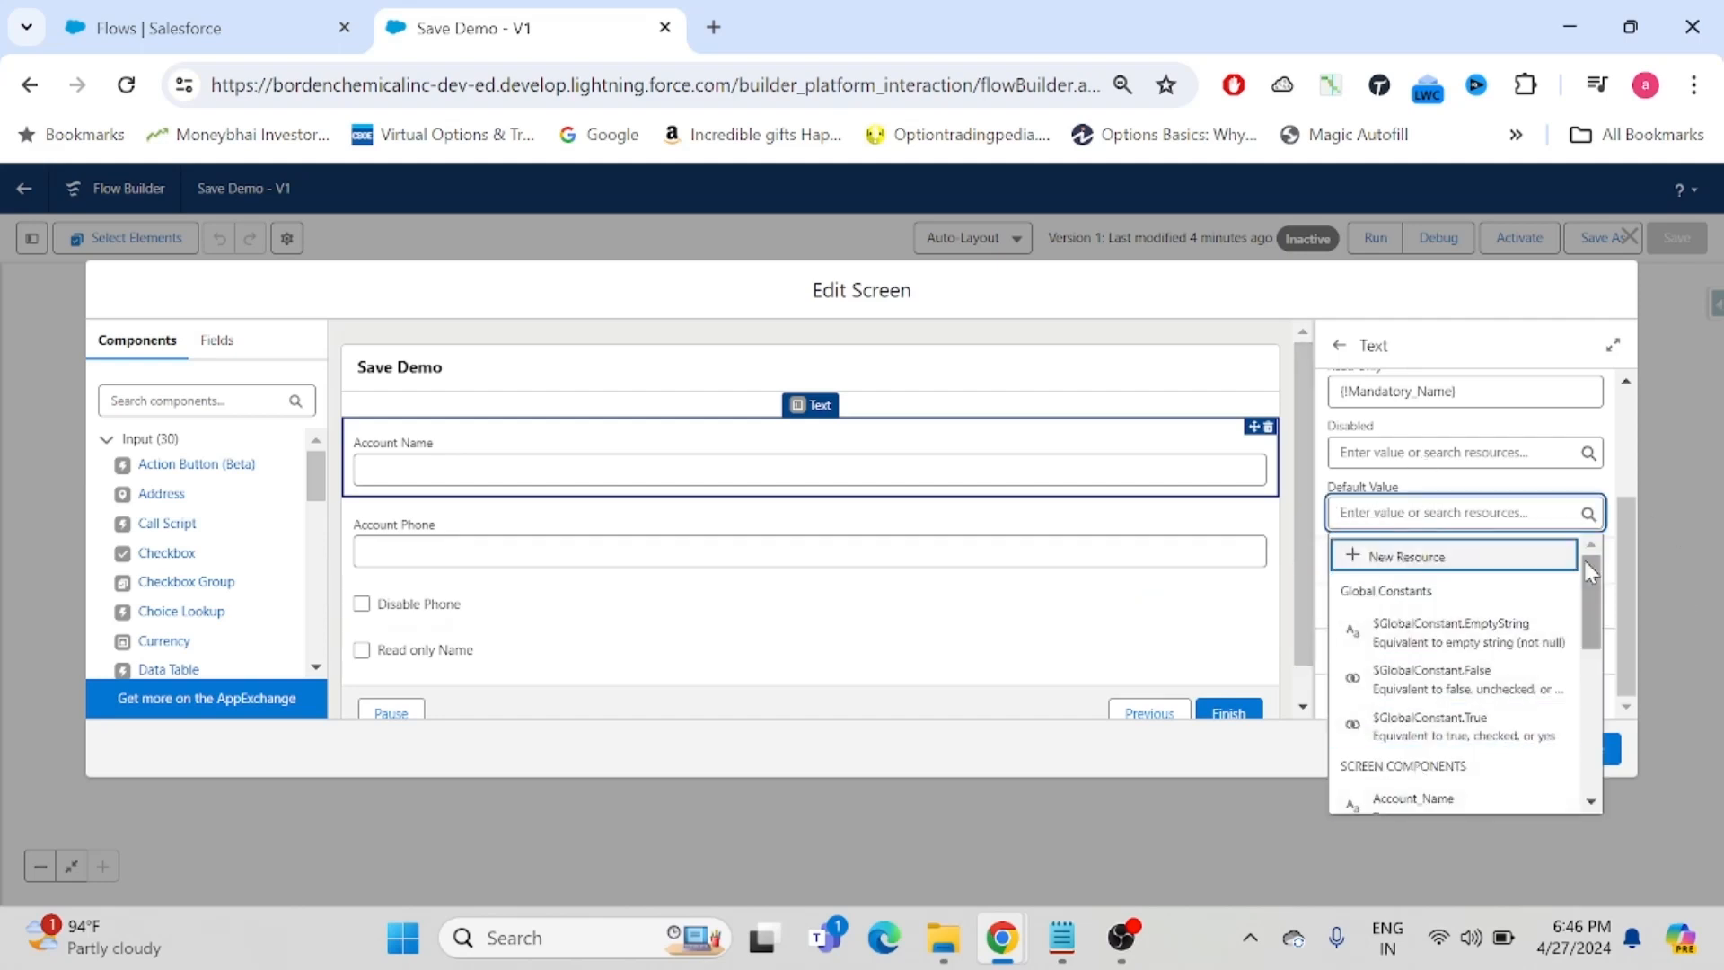
{"action": "left_click", "coordinate": [1590, 589]}
{"action": "left_click", "coordinate": [1516, 513]}
{"action": "type", "text": "Testing"}
{"action": "key", "text": "BackSpace"}
{"action": "key", "text": "BackSpace"}
{"action": "key", "text": "BackSpace"}
{"action": "key", "text": "BackSpace"}
{"action": "key", "text": "BackSpace"}
{"action": "key", "text": "BackSpace"}
{"action": "key", "text": "BackSpace"}
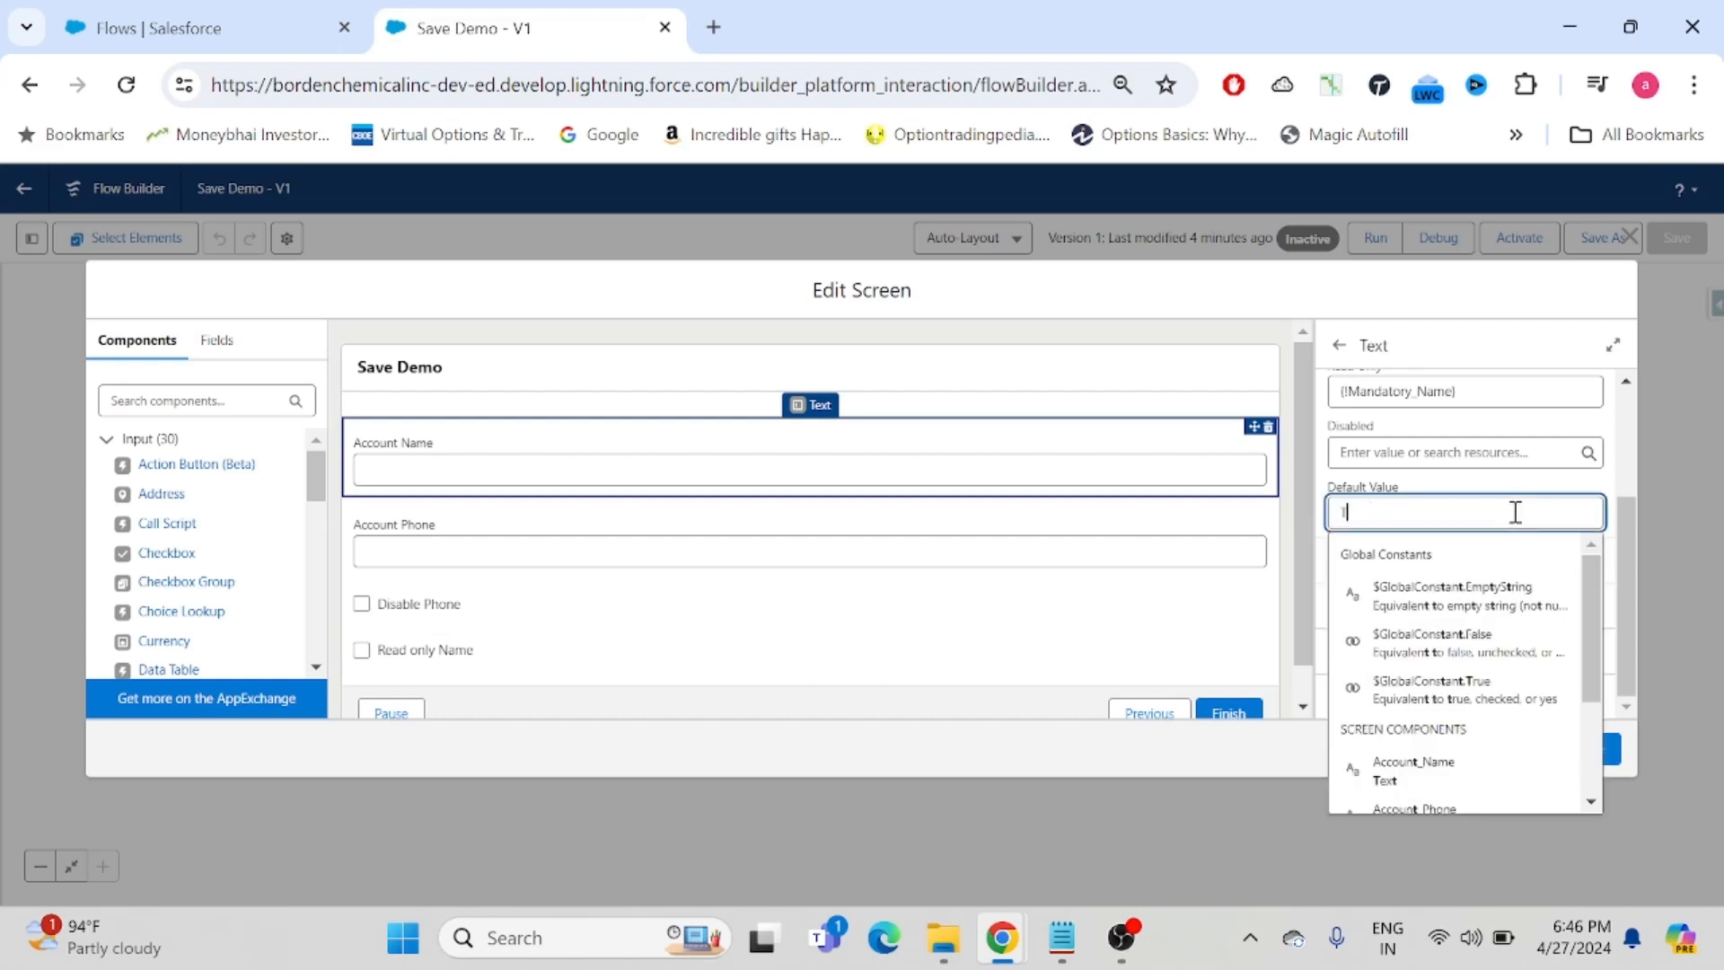
{"action": "type", "text": "esting Value"}
{"action": "left_click", "coordinate": [1506, 485]}
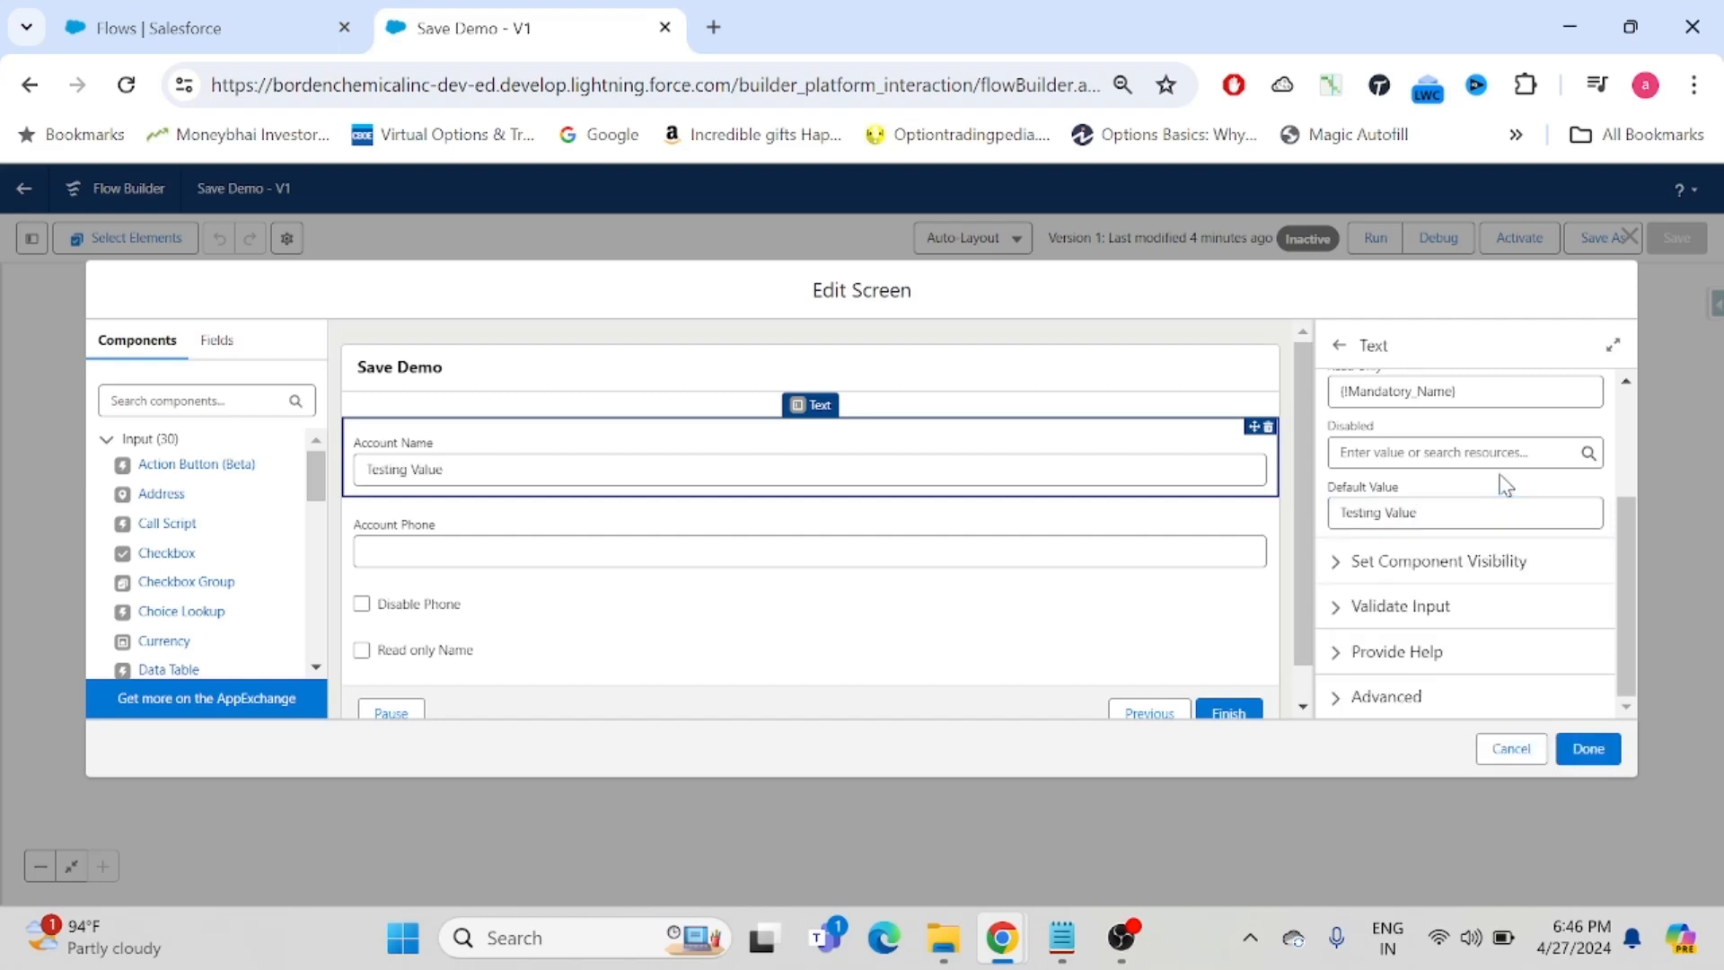
- Save the flow with the edited screen and run it in debug mode
{"action": "left_click", "coordinate": [1590, 754]}
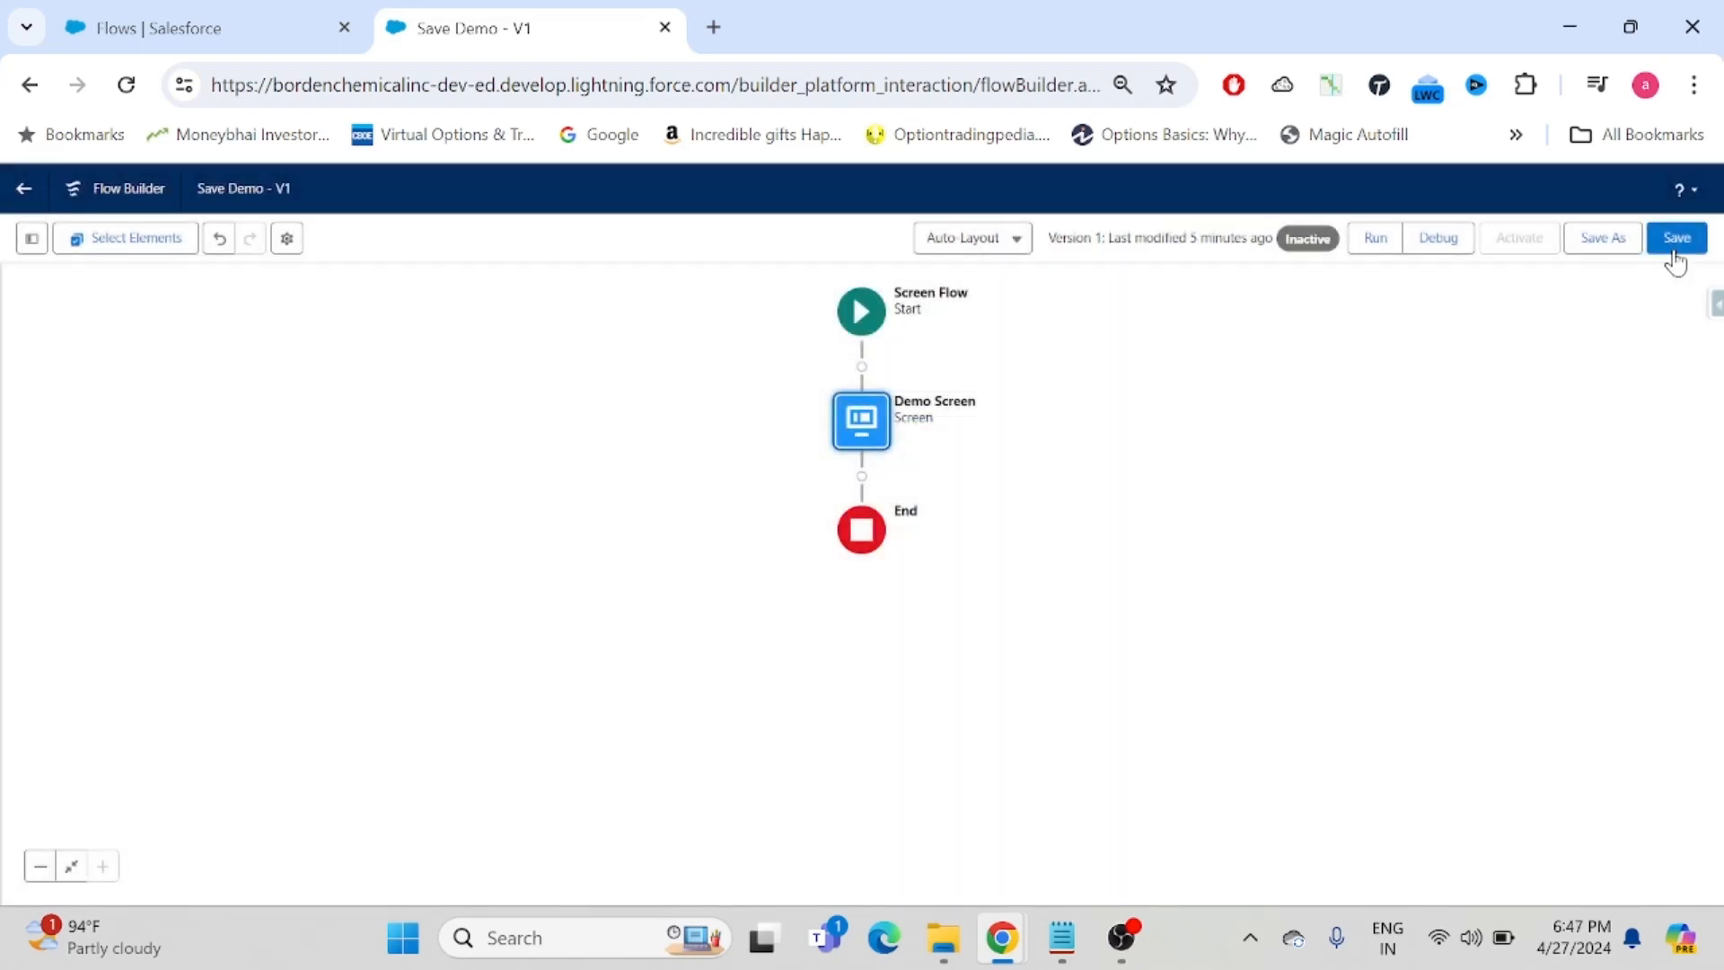
{"action": "left_click", "coordinate": [1677, 239]}
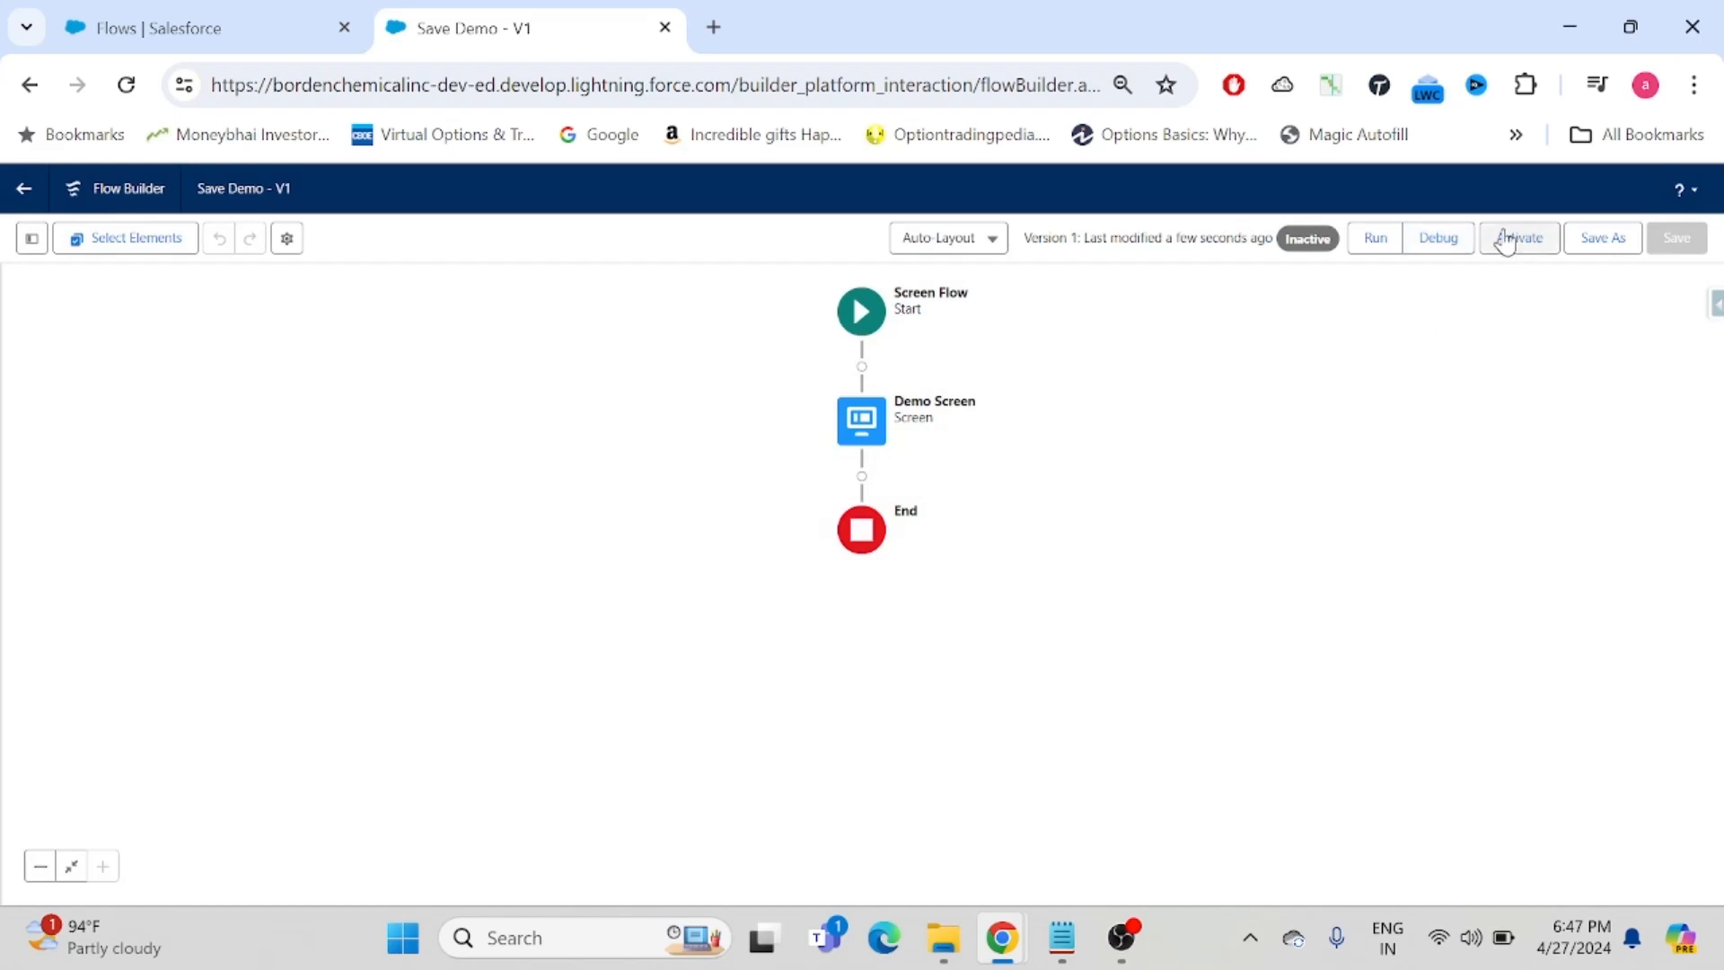
{"action": "left_click", "coordinate": [1437, 240]}
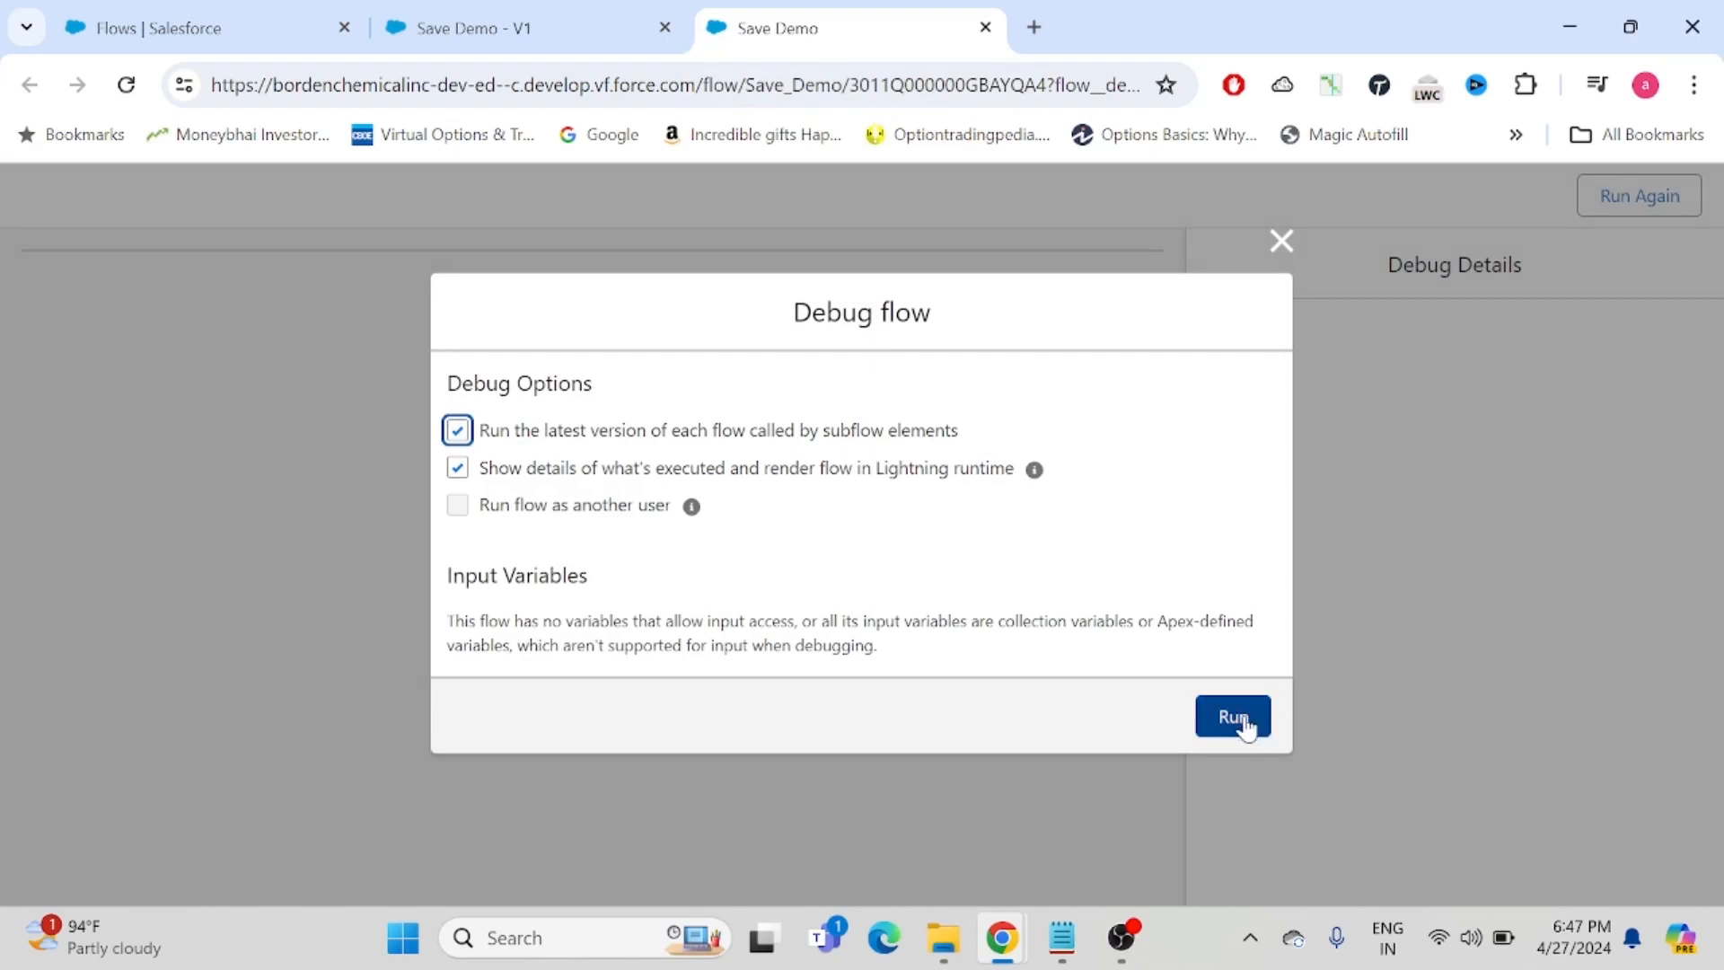
{"action": "left_click", "coordinate": [1243, 723]}
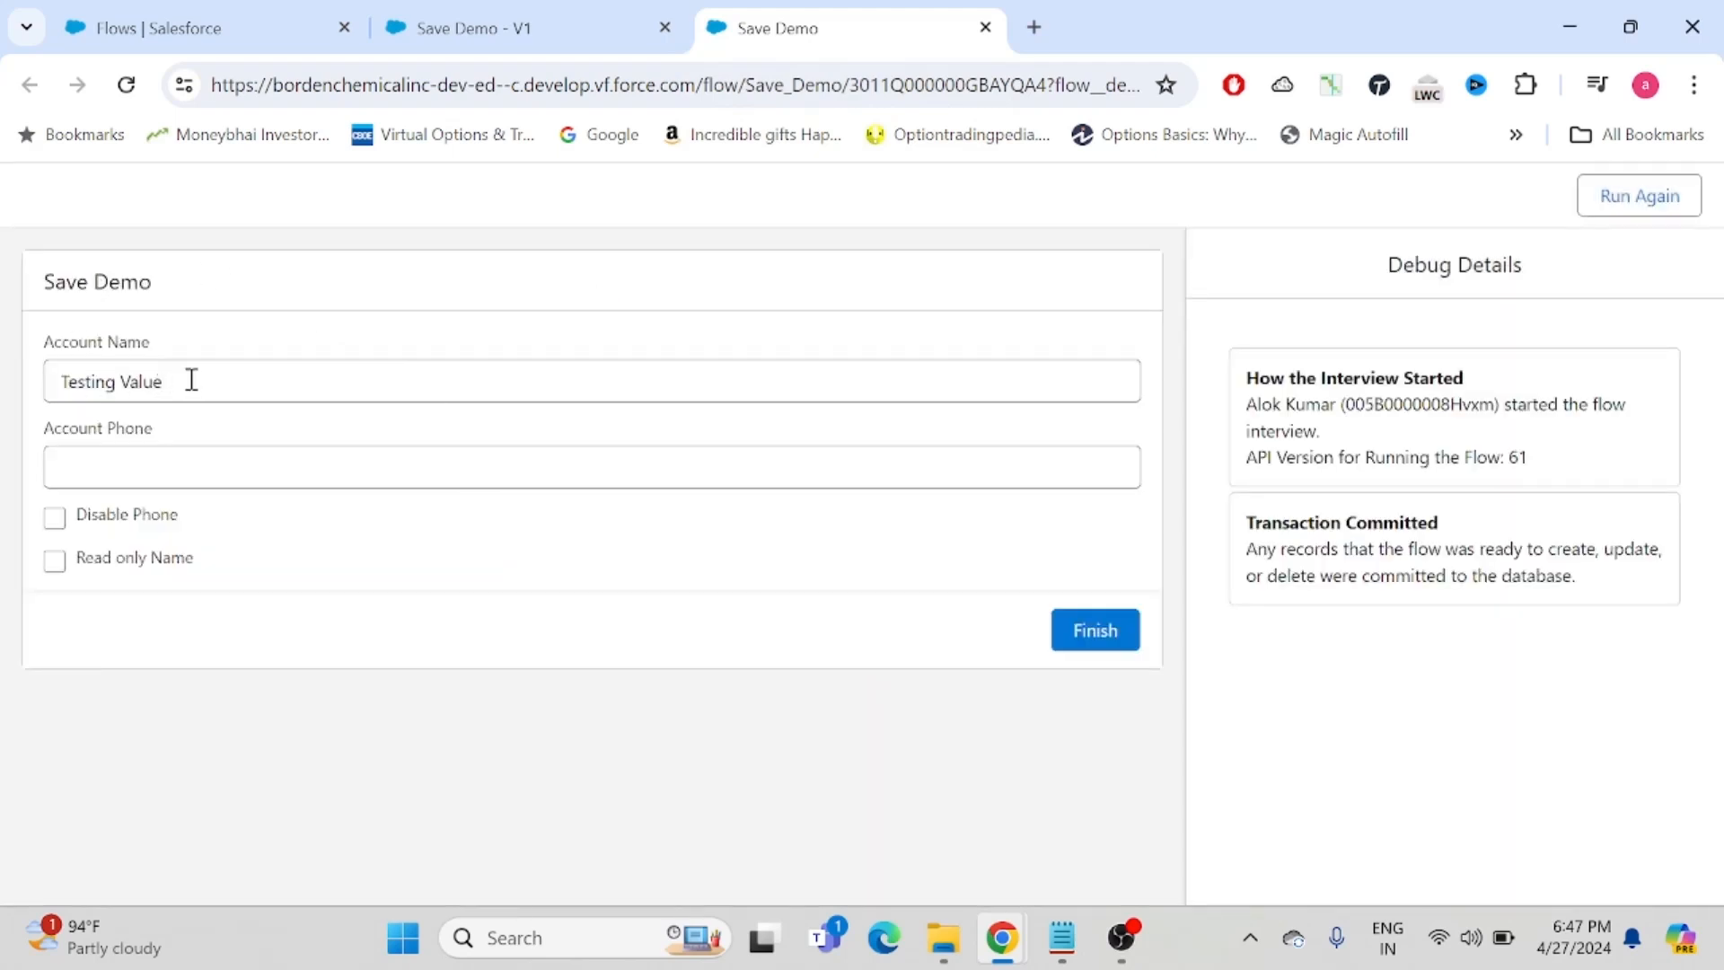
- Test the Read only Name and Disable Phone checkboxes in the running flow, then close the debug run
{"action": "left_click", "coordinate": [56, 564]}
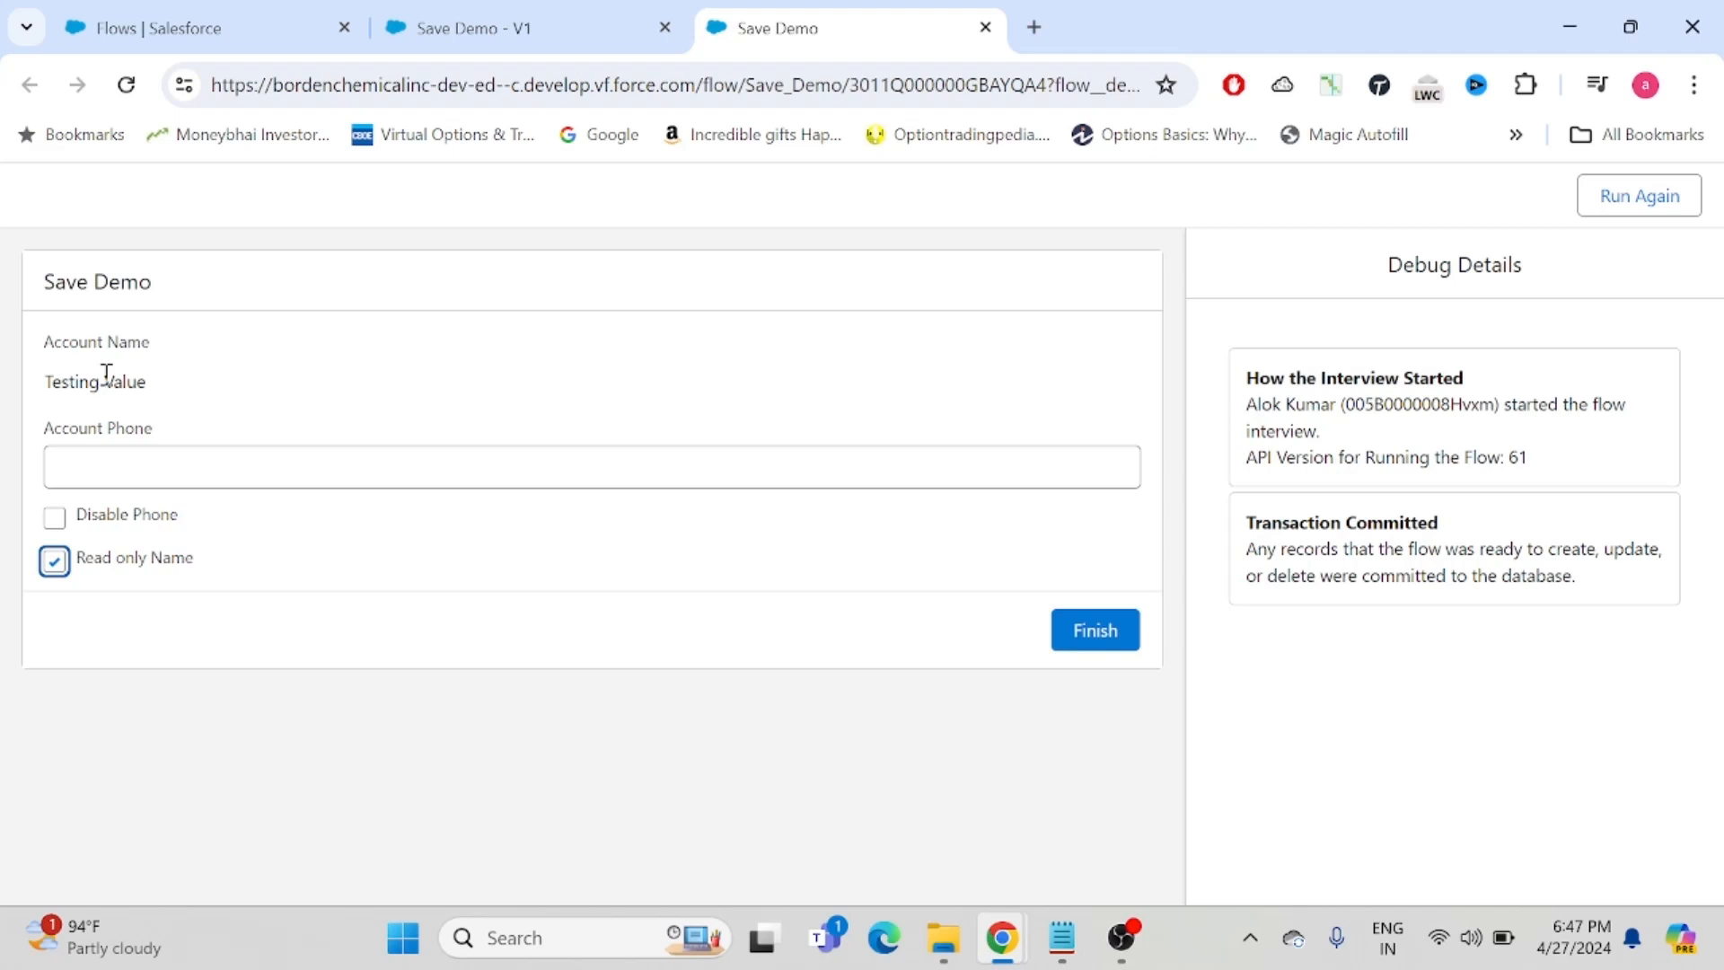
{"action": "left_click", "coordinate": [56, 519]}
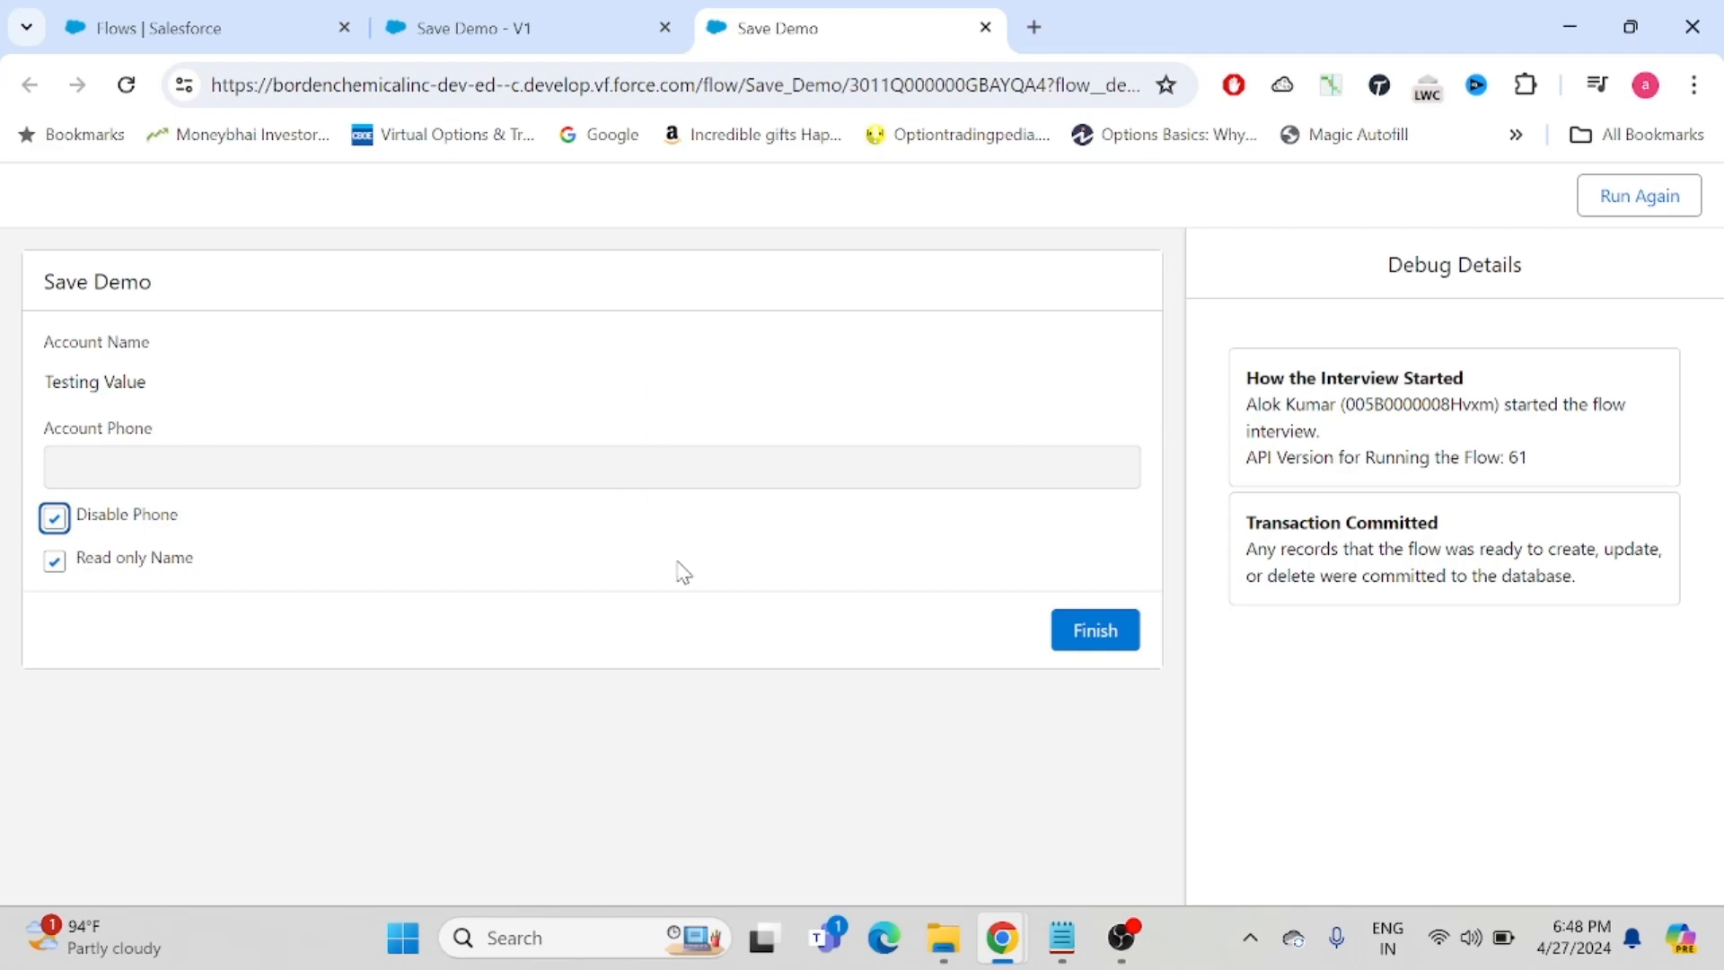
{"action": "left_click", "coordinate": [676, 633]}
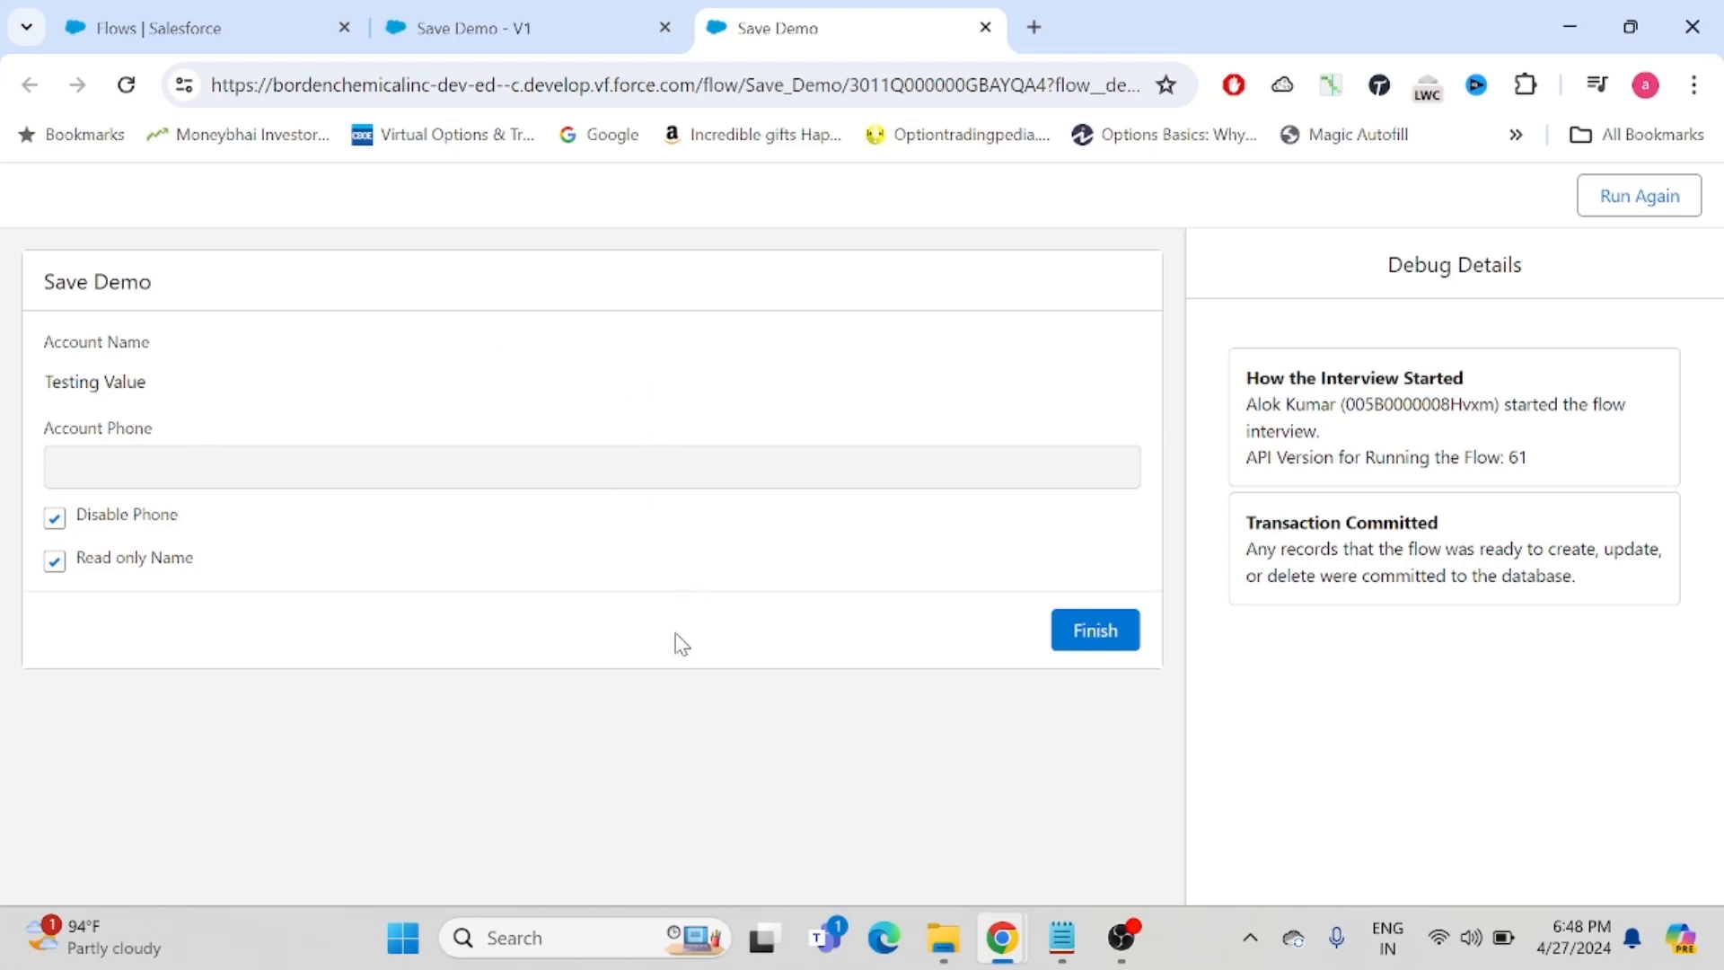
{"action": "left_click", "coordinate": [985, 27]}
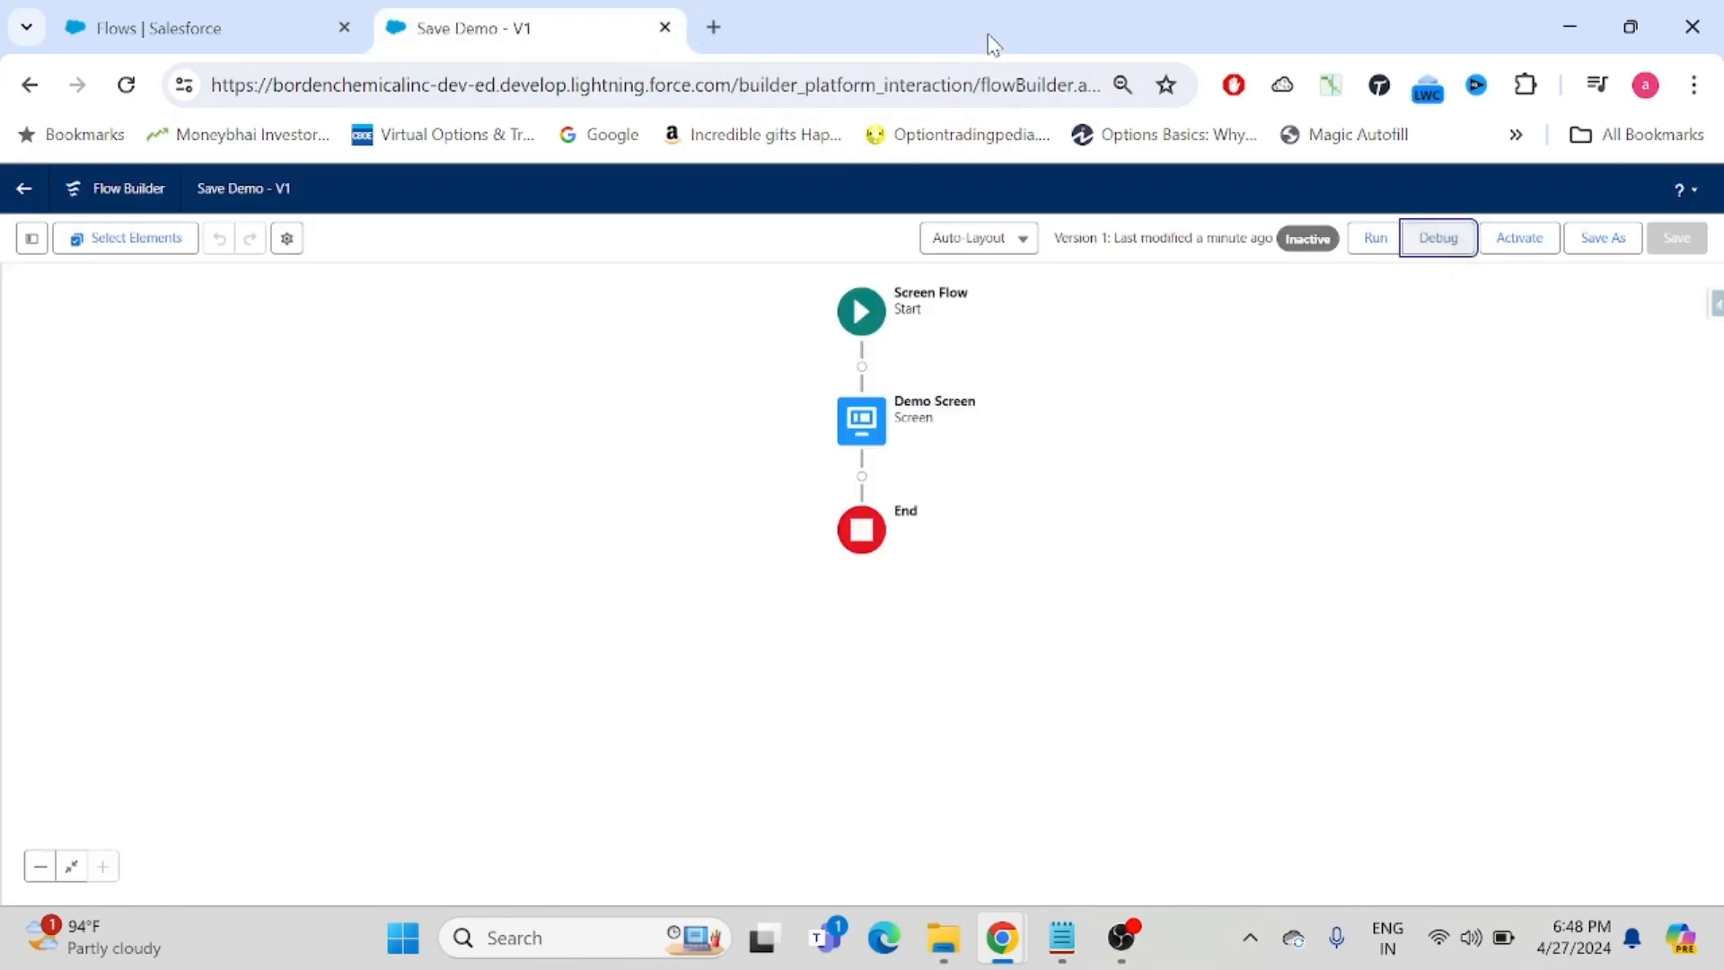
- Delete the Account Name and Account Phone fields from Demo Screen and try to delete the Disable Phone checkbox
{"action": "left_click", "coordinate": [864, 433]}
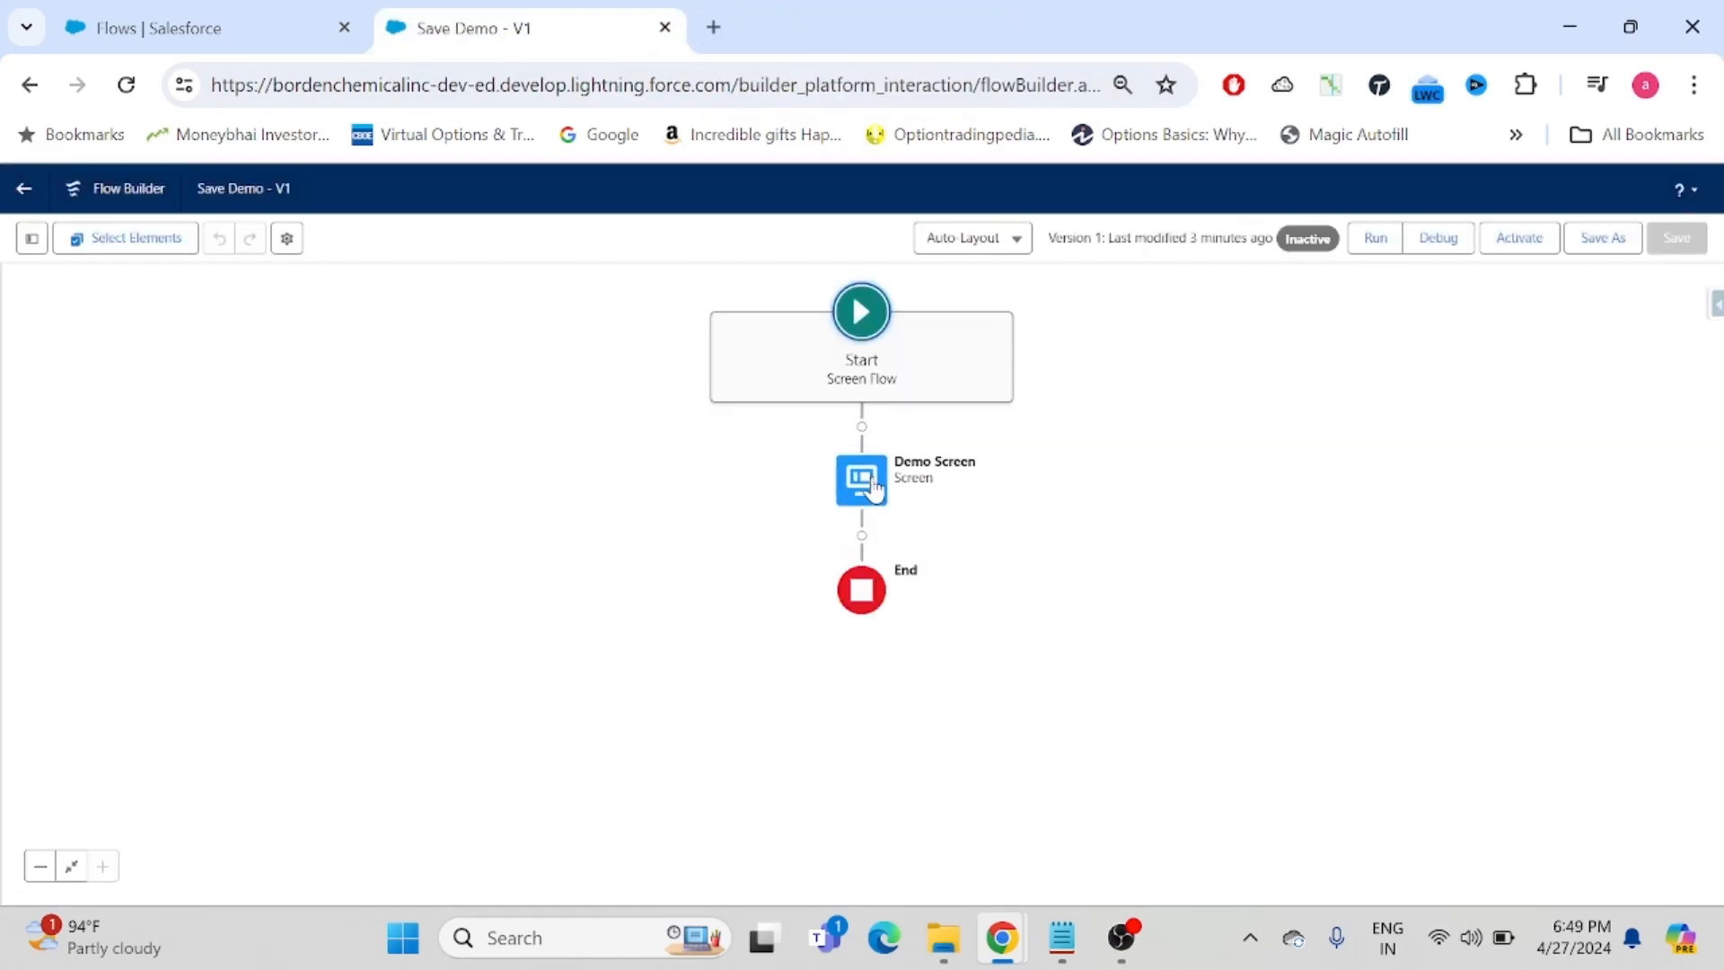
{"action": "double_click", "coordinate": [871, 485]}
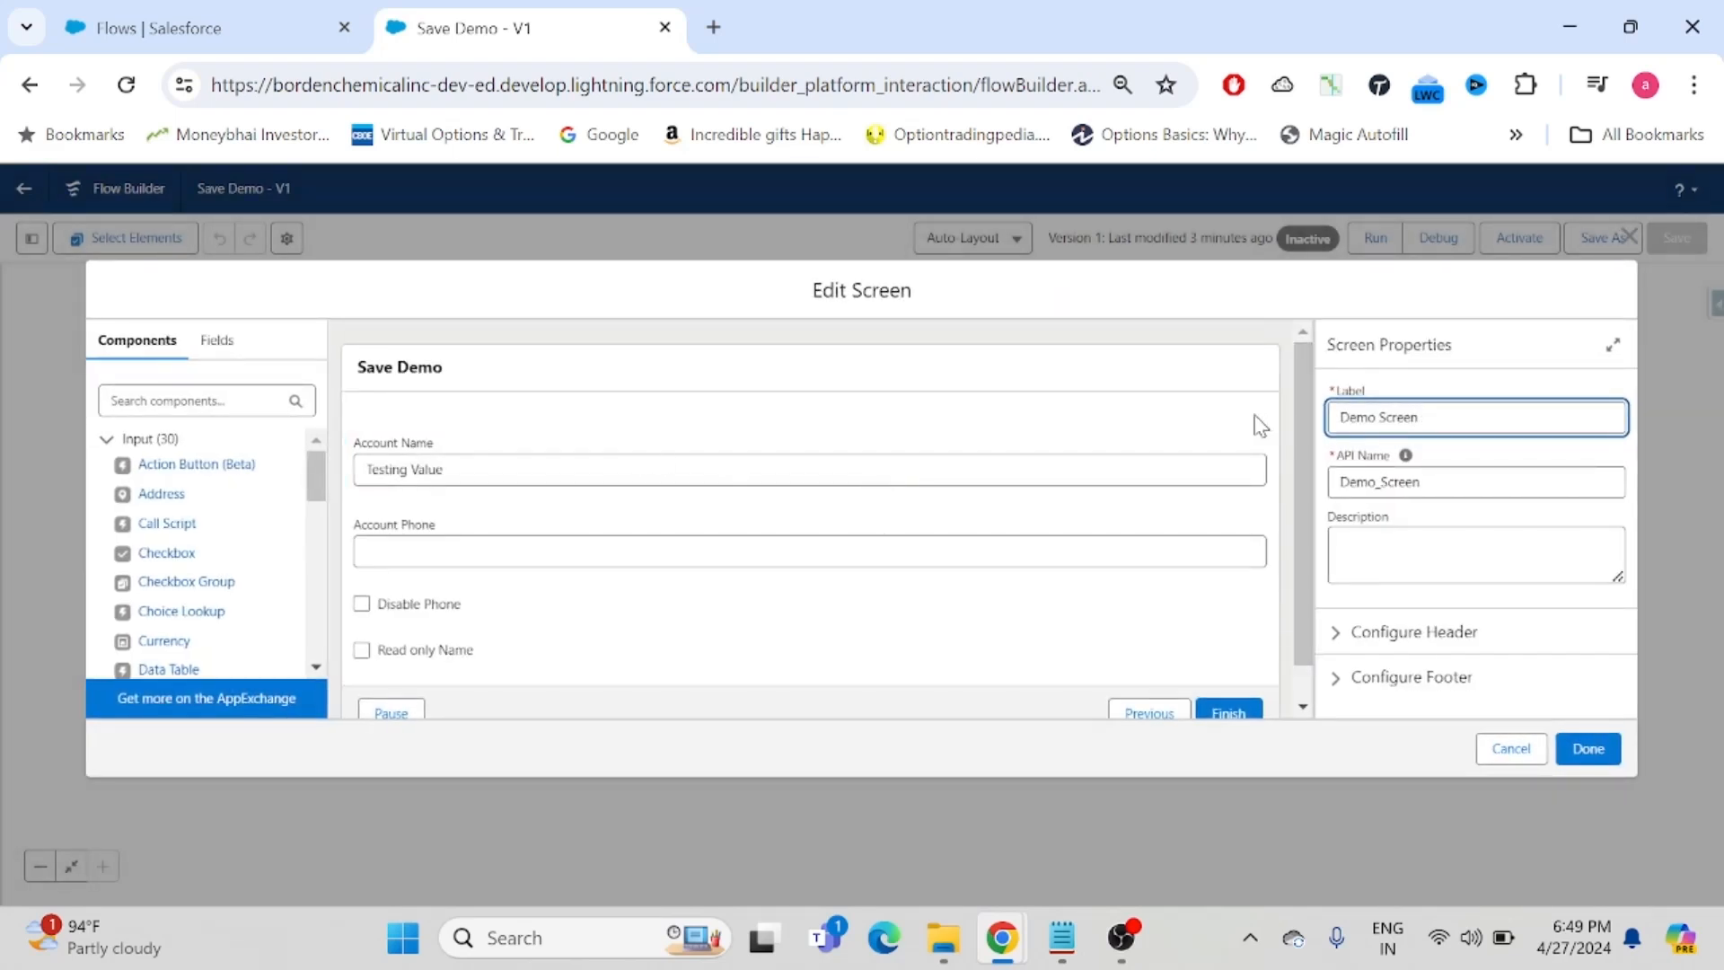
{"action": "left_click", "coordinate": [1264, 426]}
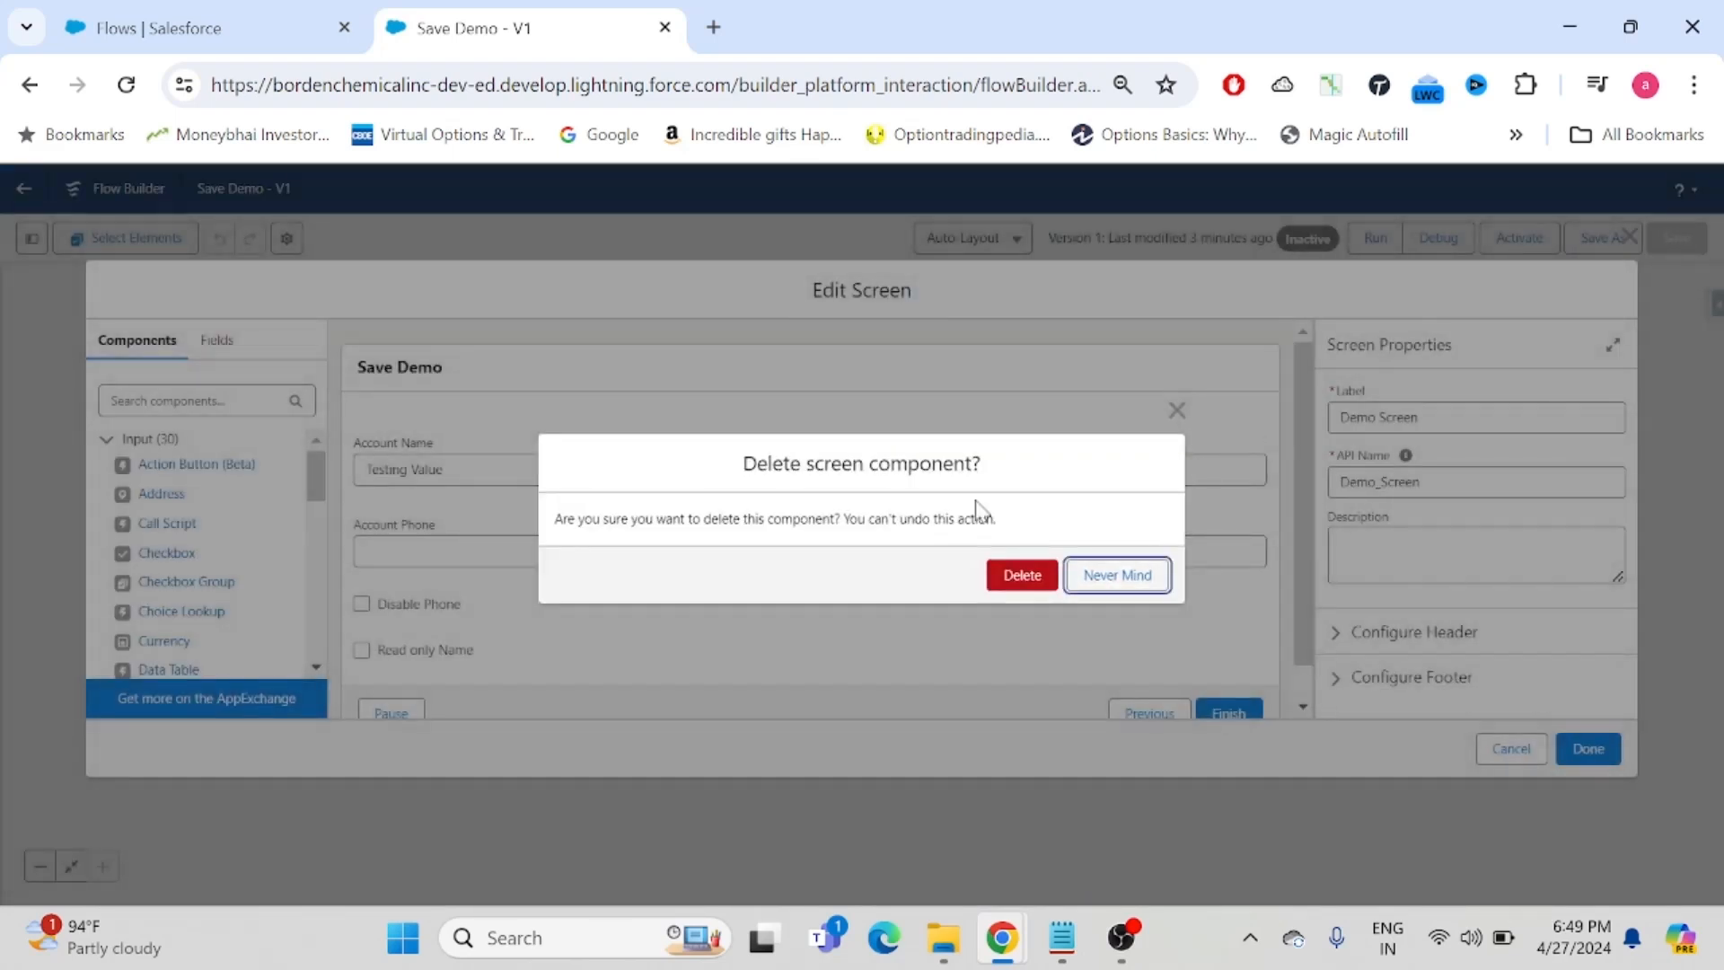
{"action": "left_click", "coordinate": [1021, 579]}
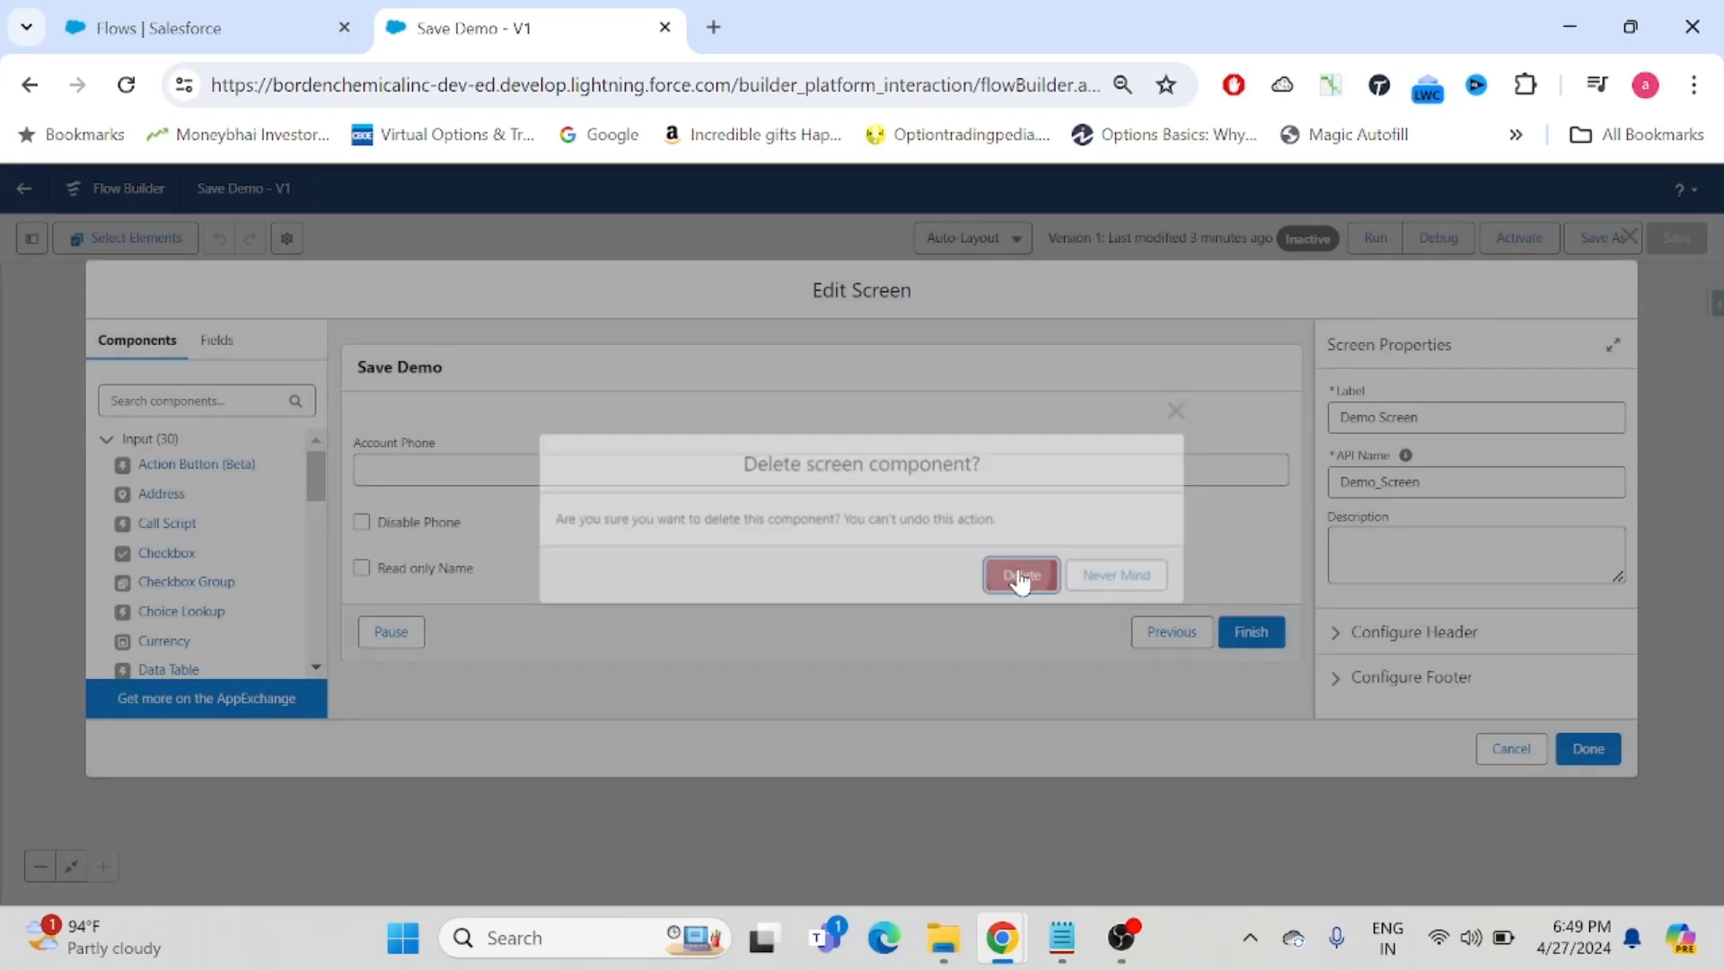
{"action": "left_click", "coordinate": [1275, 422]}
{"action": "left_click", "coordinate": [1022, 575]}
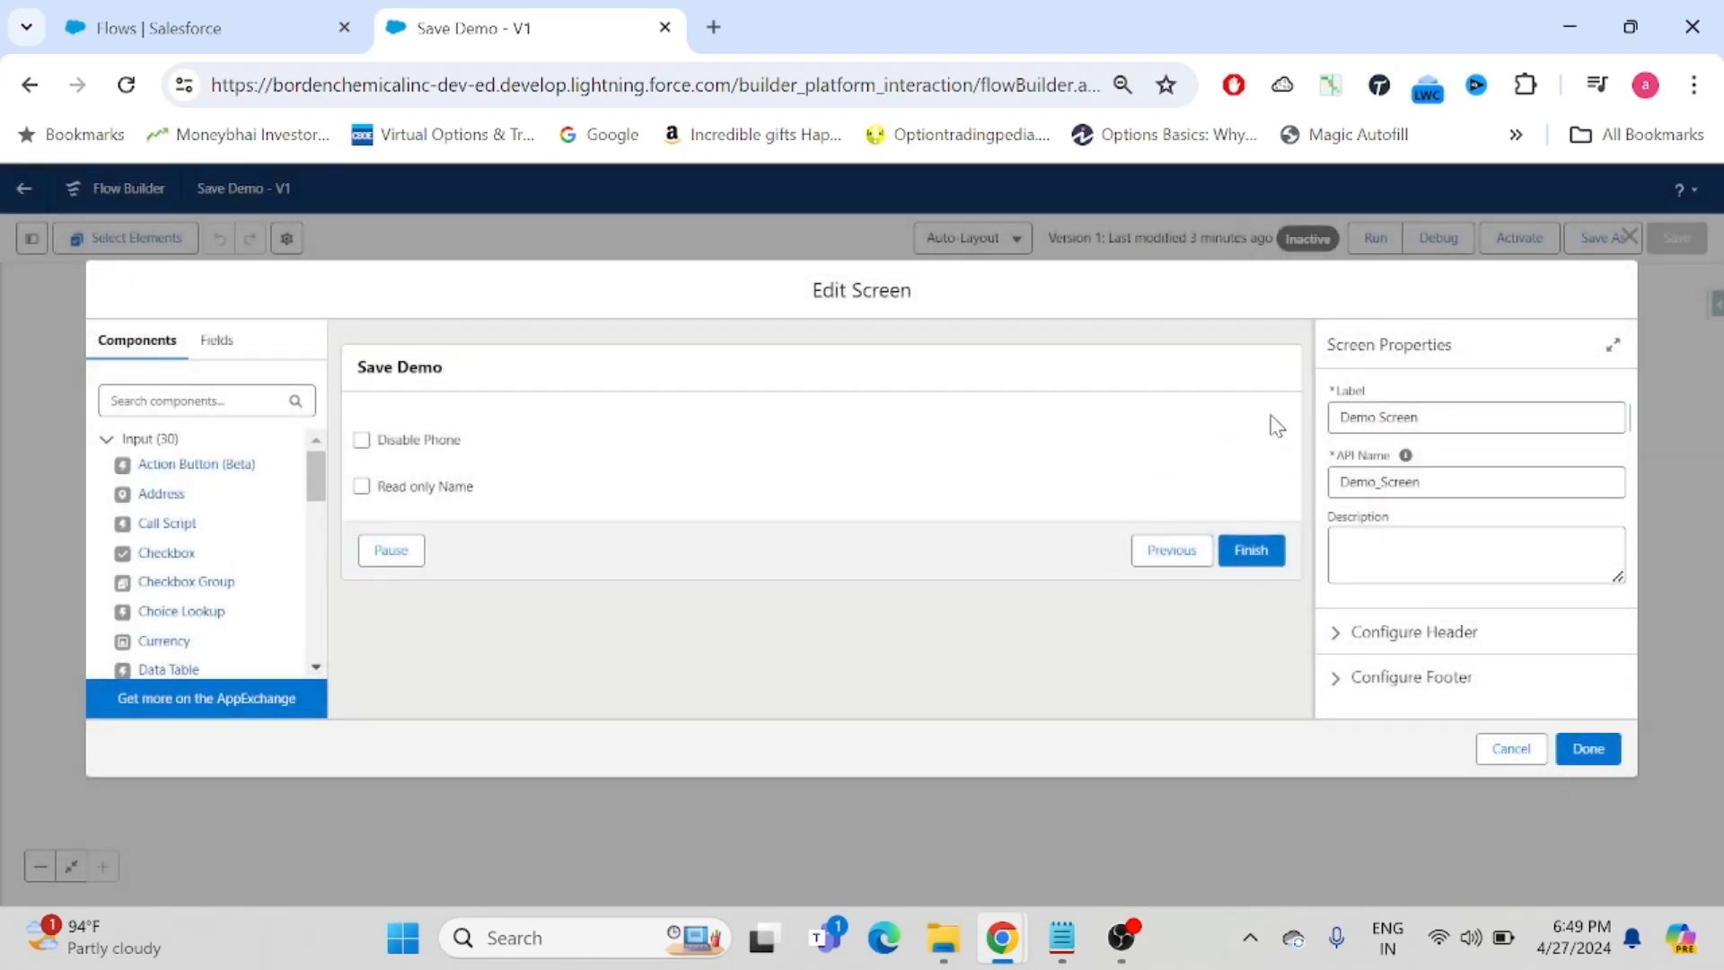
{"action": "left_click", "coordinate": [1278, 425]}
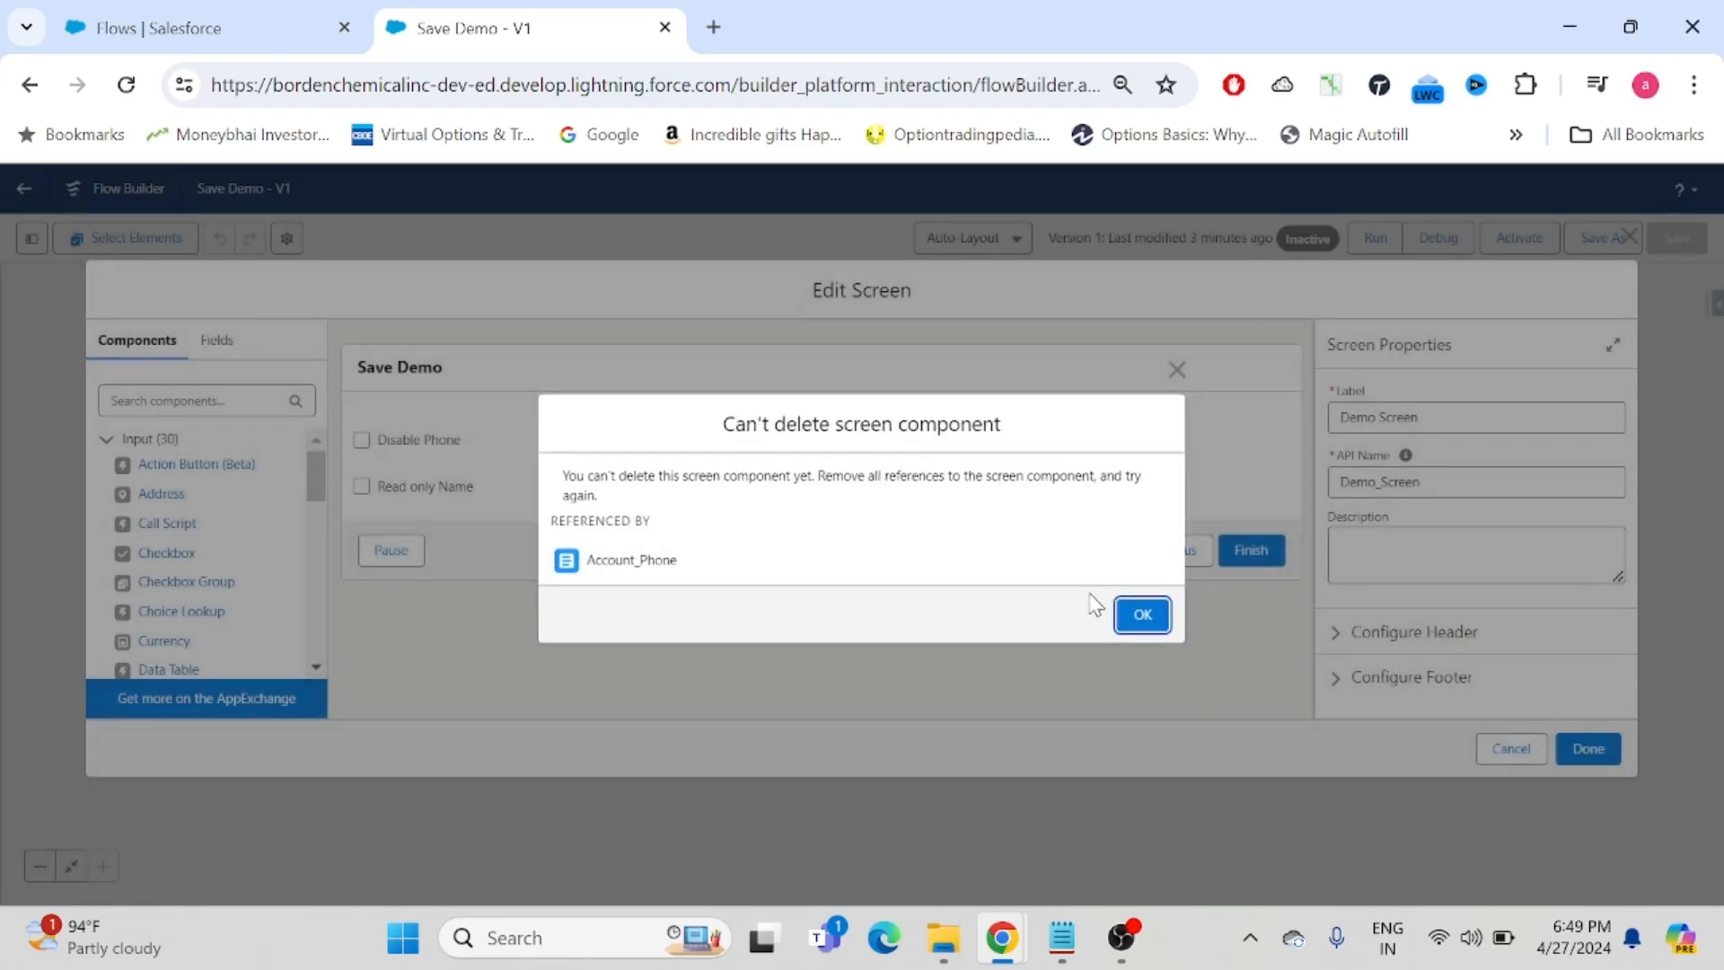
{"action": "left_click", "coordinate": [1140, 616]}
- Add an Address component at the top of the screen and set Show Google Maps Search Field to $GlobalConstant.True
{"action": "left_click_drag", "start_coordinate": [154, 509], "coordinate": [424, 432]}
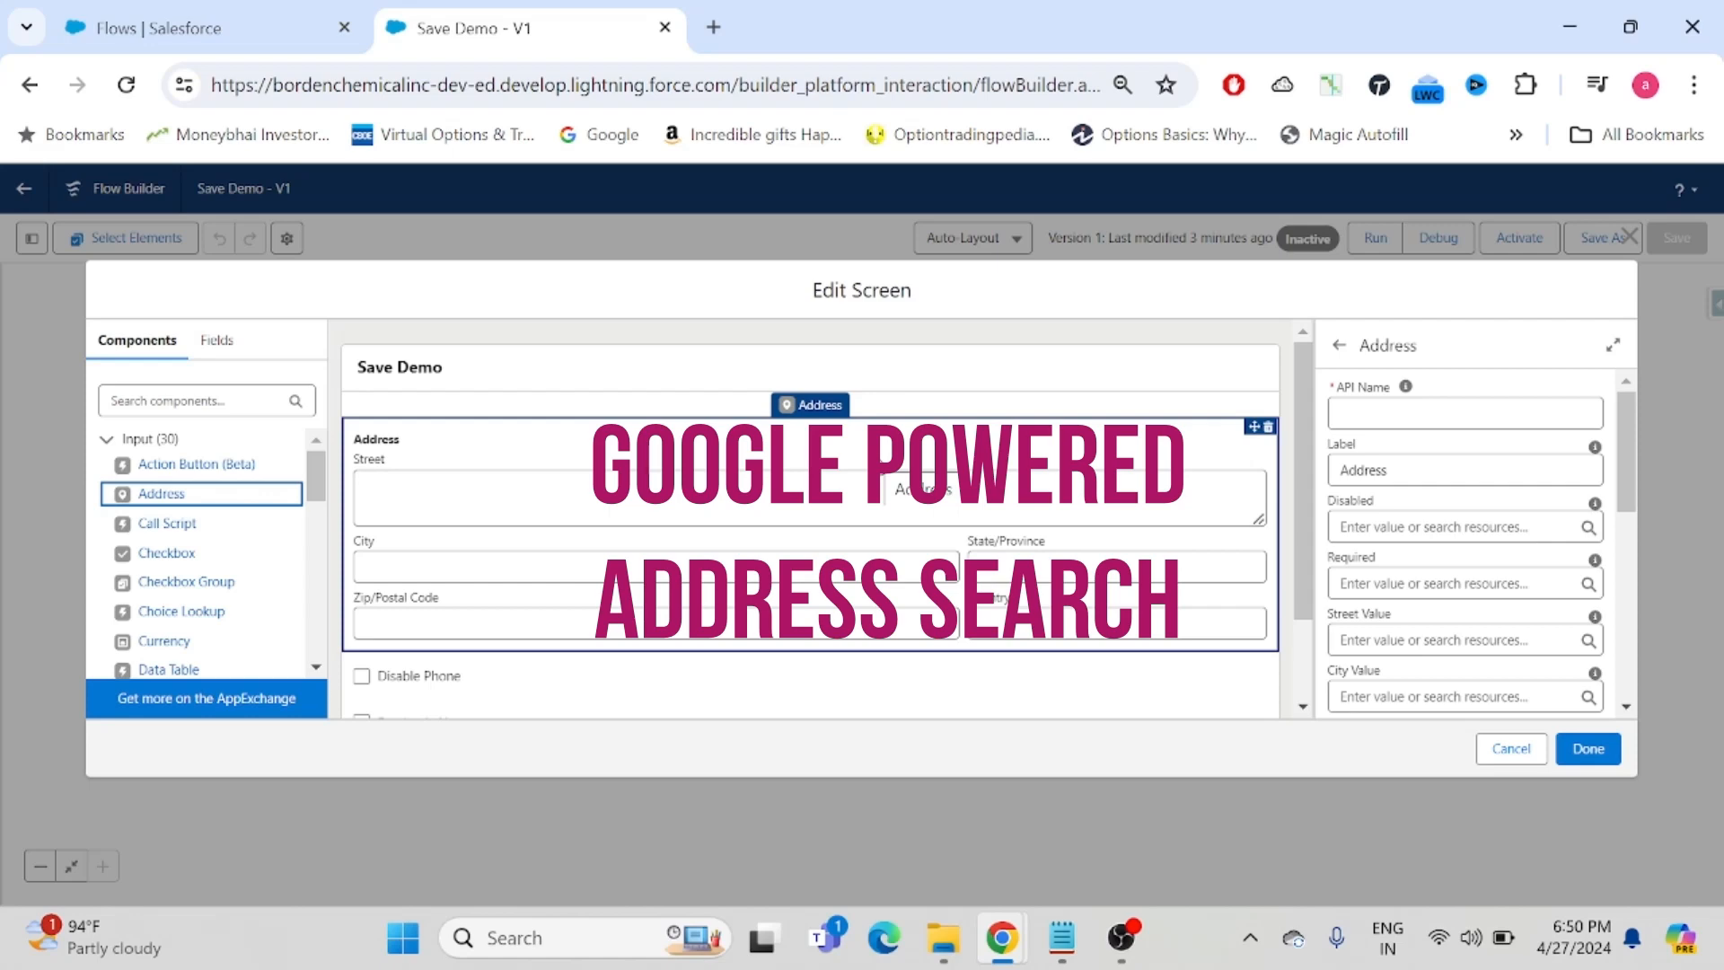
{"action": "left_click_drag", "start_coordinate": [1623, 432], "coordinate": [1619, 586]}
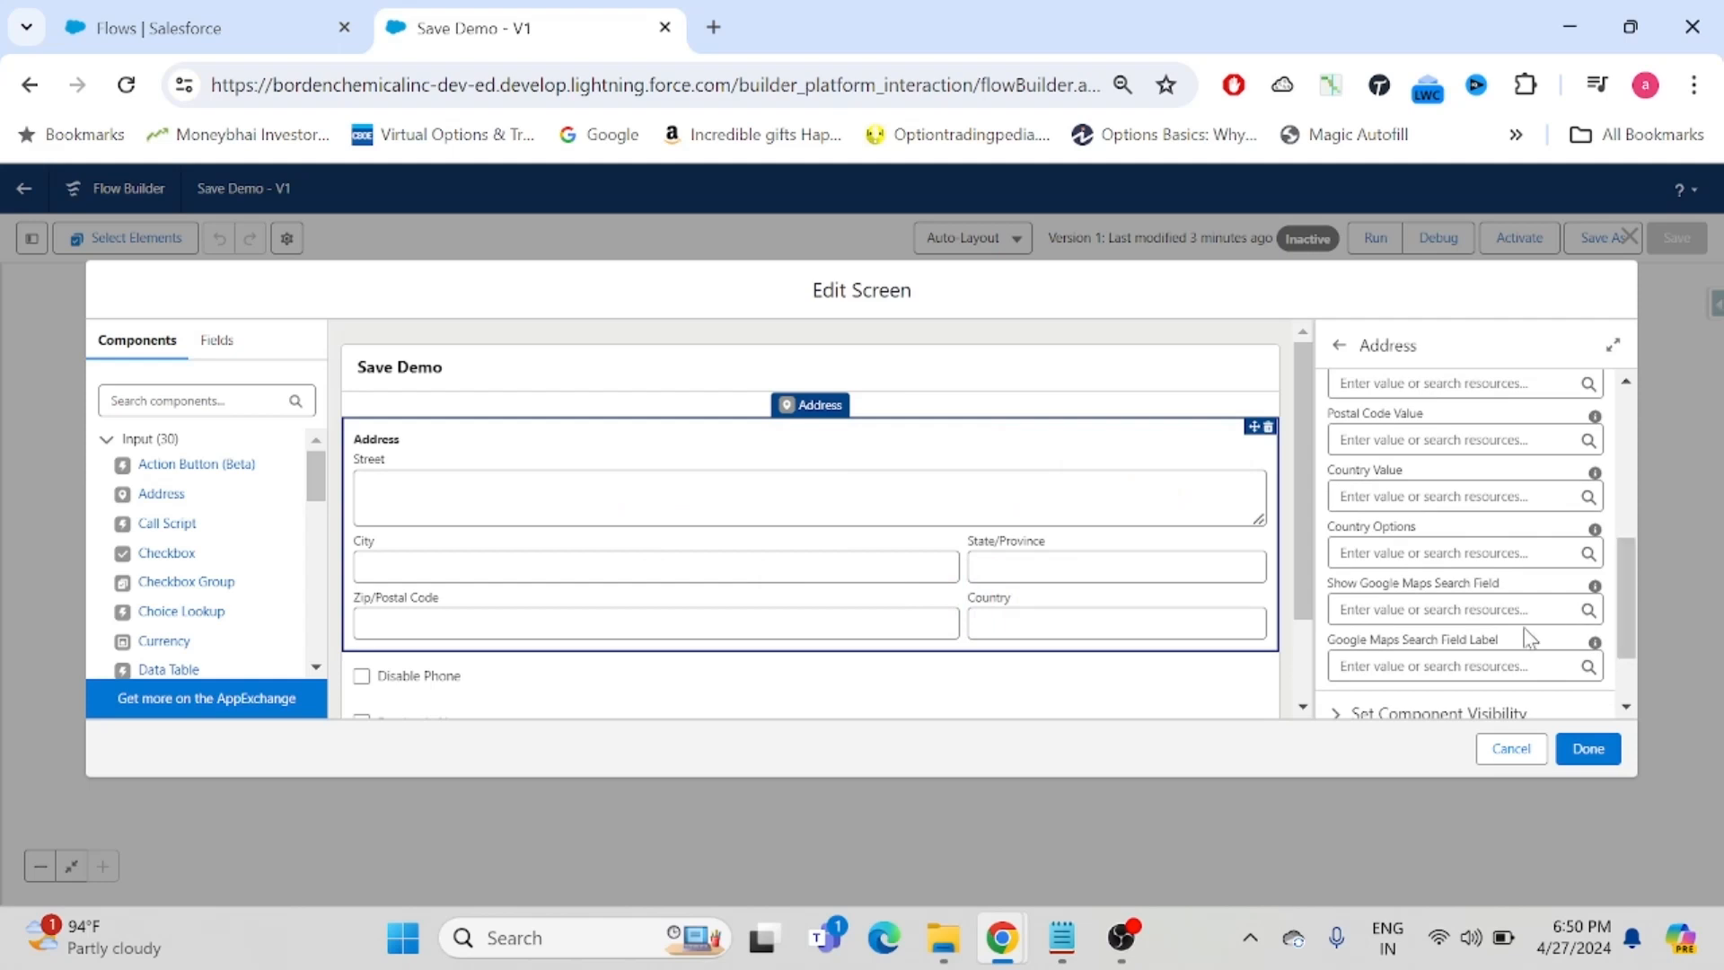
{"action": "left_click", "coordinate": [1364, 614]}
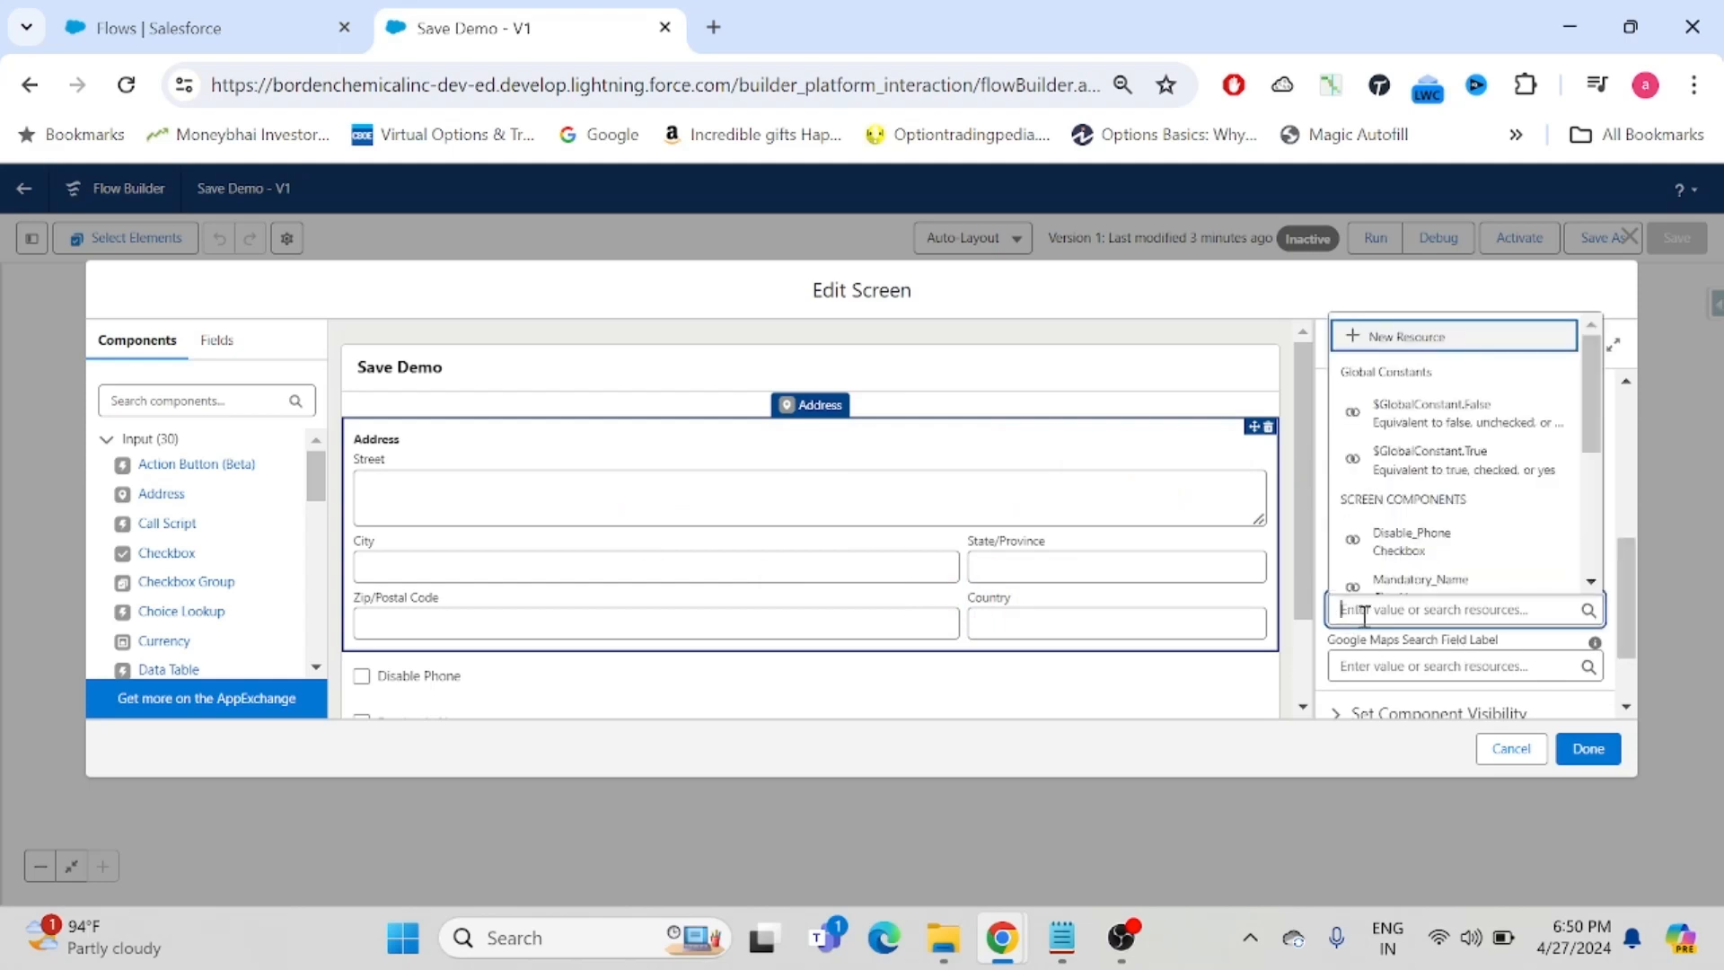
{"action": "left_click", "coordinate": [1519, 472]}
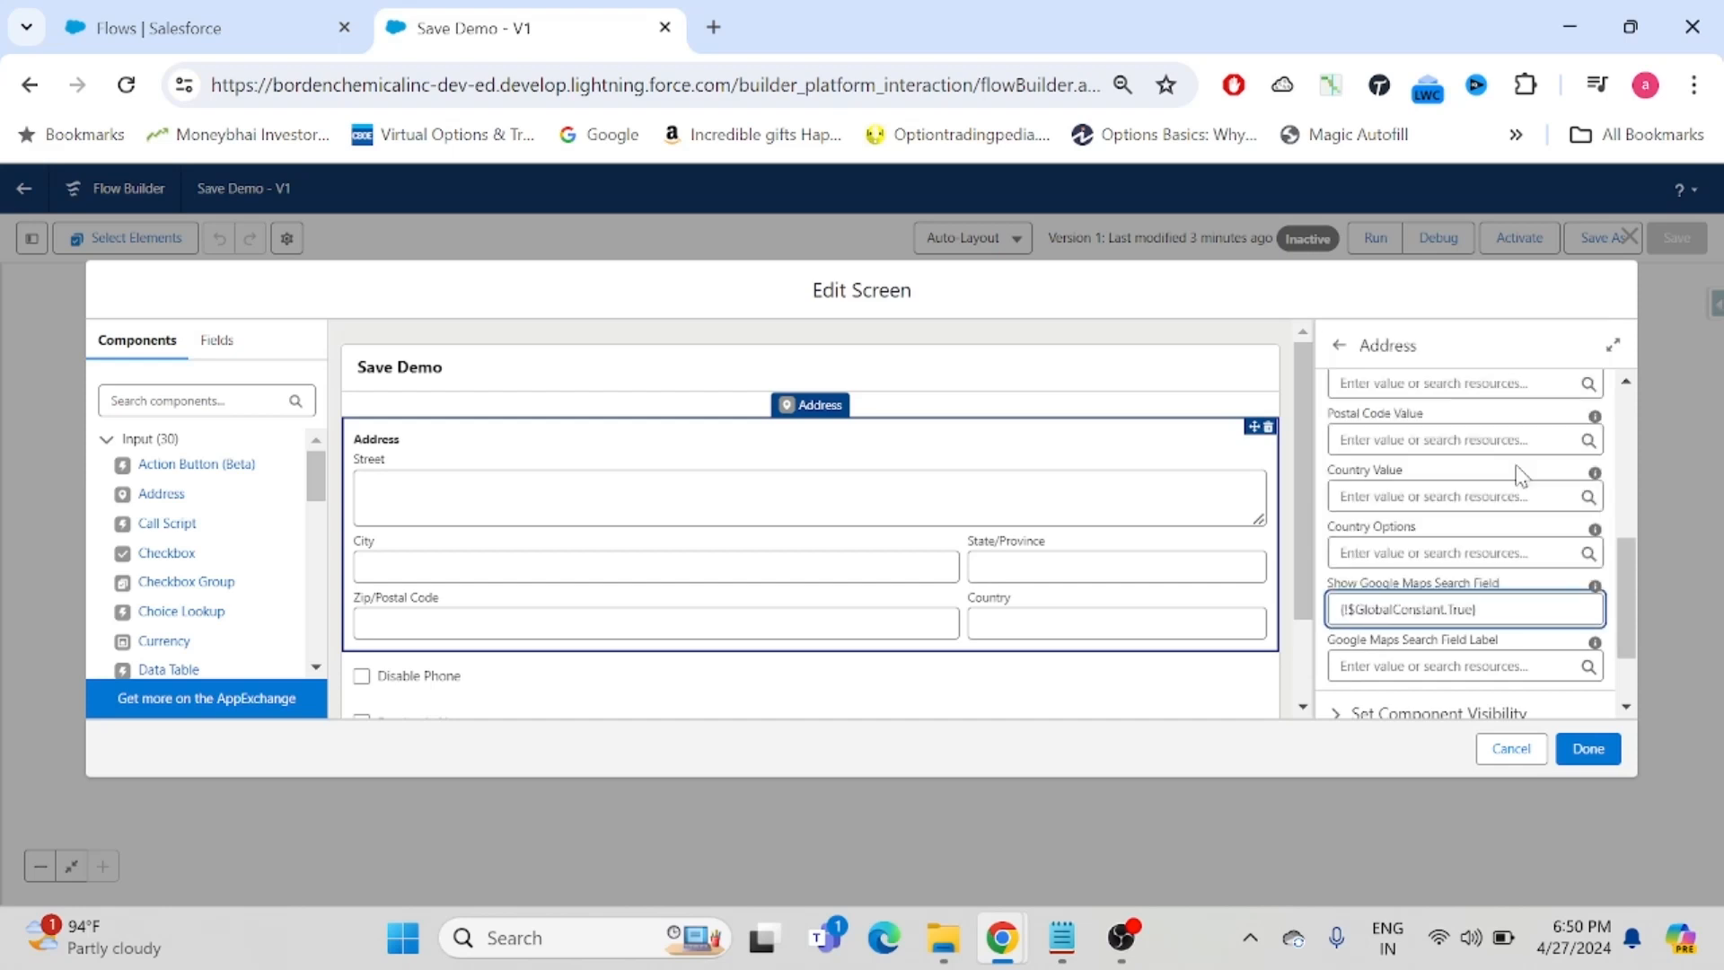
- Commit the Show Google Maps Search Field setting and allow the site to access the device location
{"action": "left_click", "coordinate": [1426, 594]}
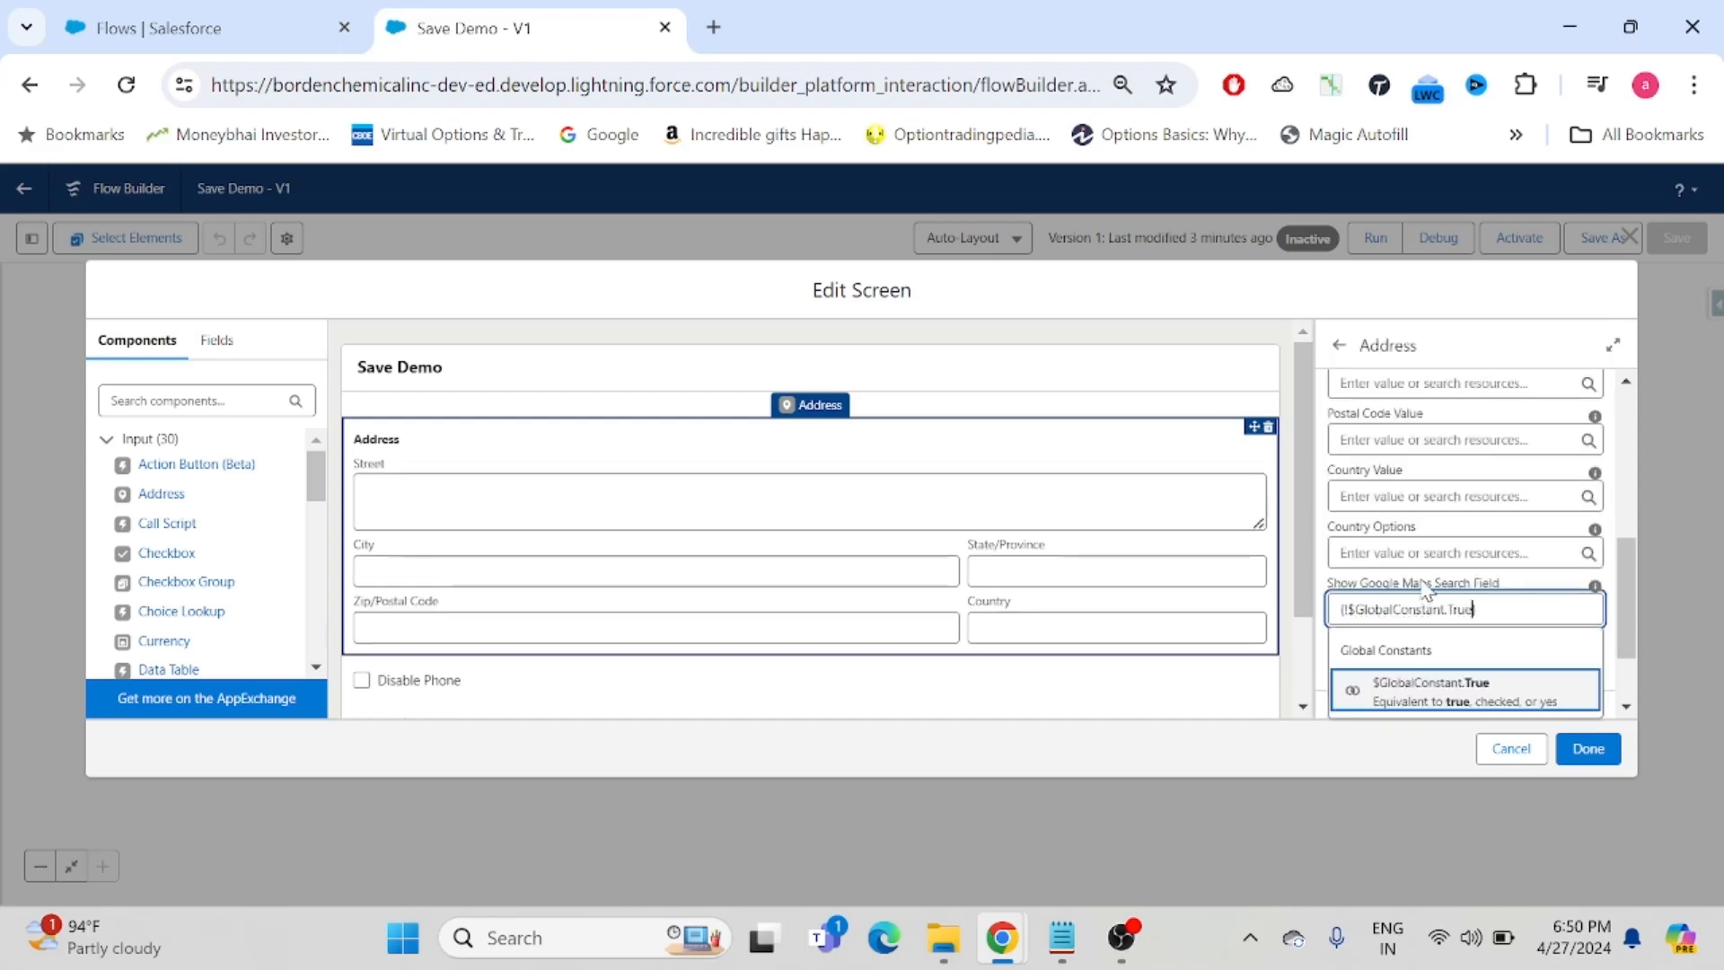
{"action": "left_click", "coordinate": [1097, 697]}
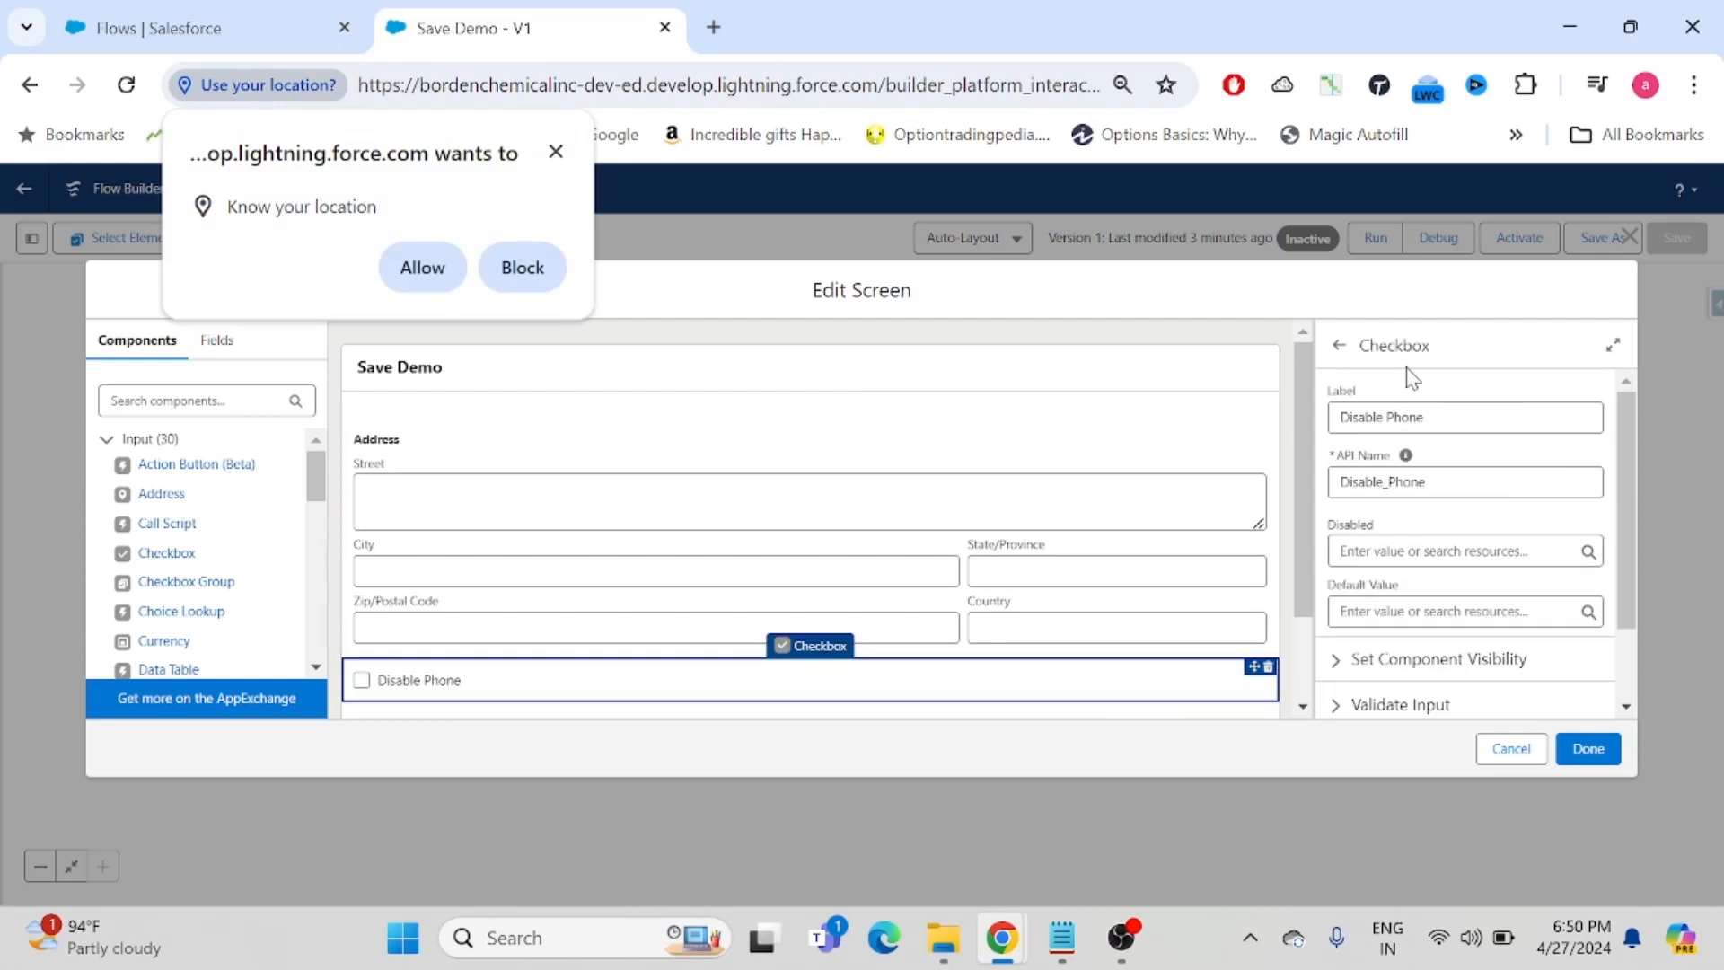
{"action": "left_click", "coordinate": [422, 267]}
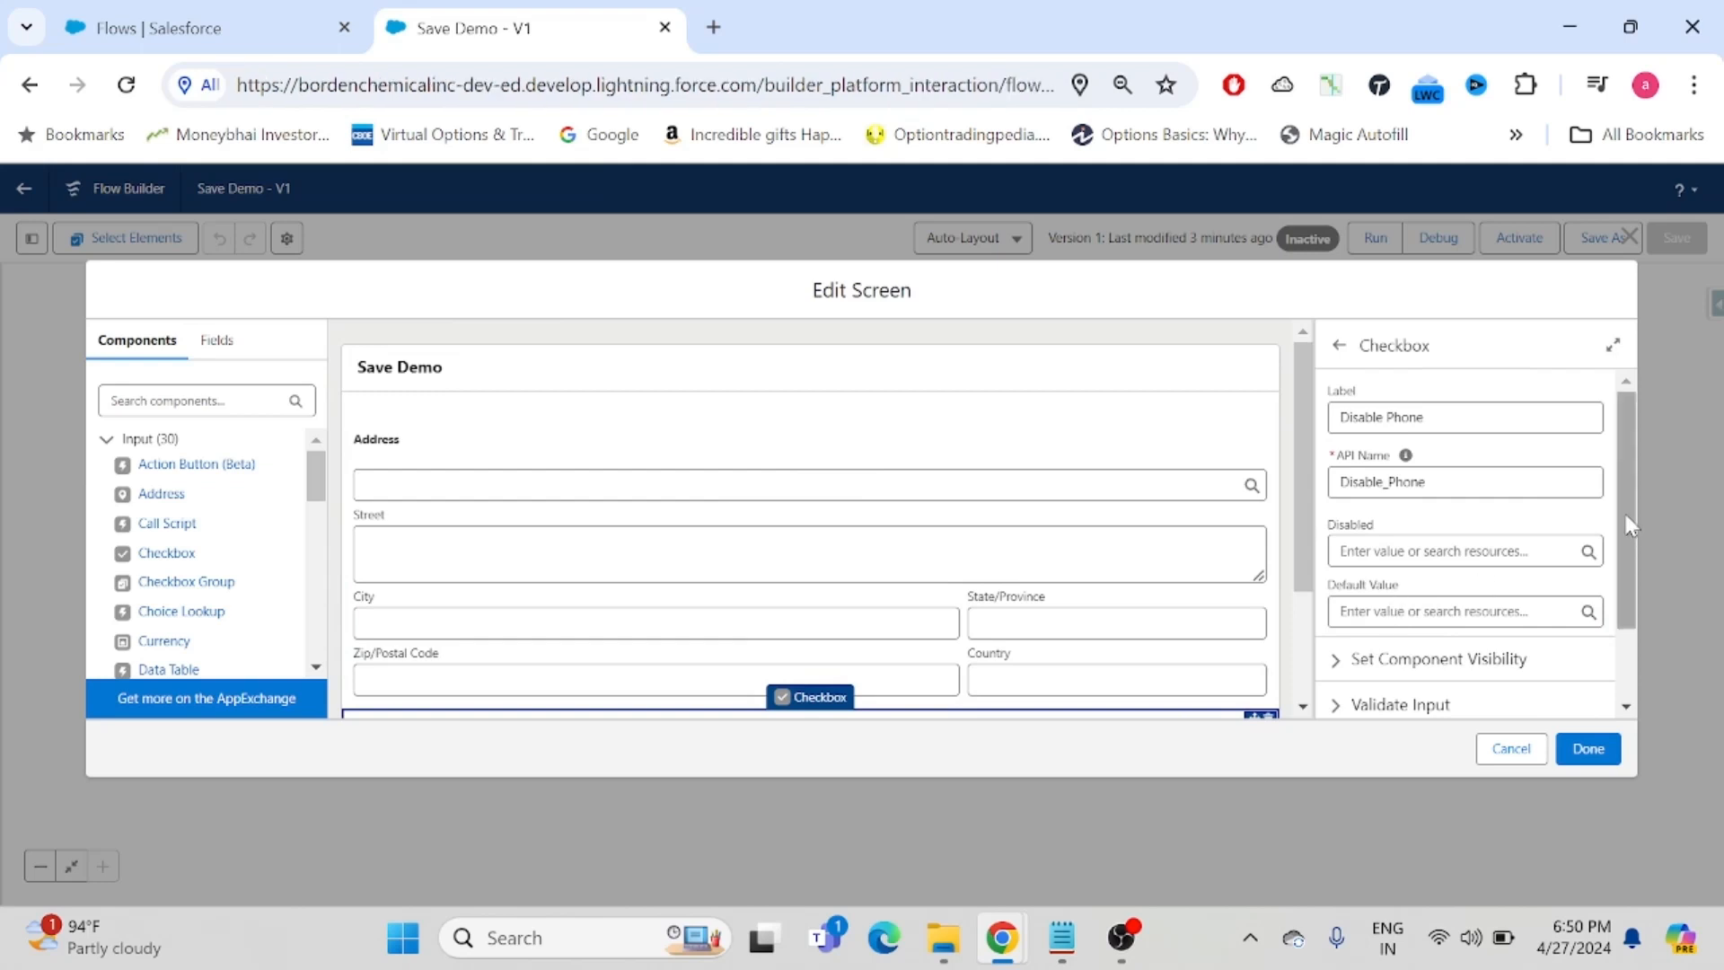
- Set the Address component's Google Maps Search Field Label to Search Address
{"action": "left_click", "coordinate": [783, 434]}
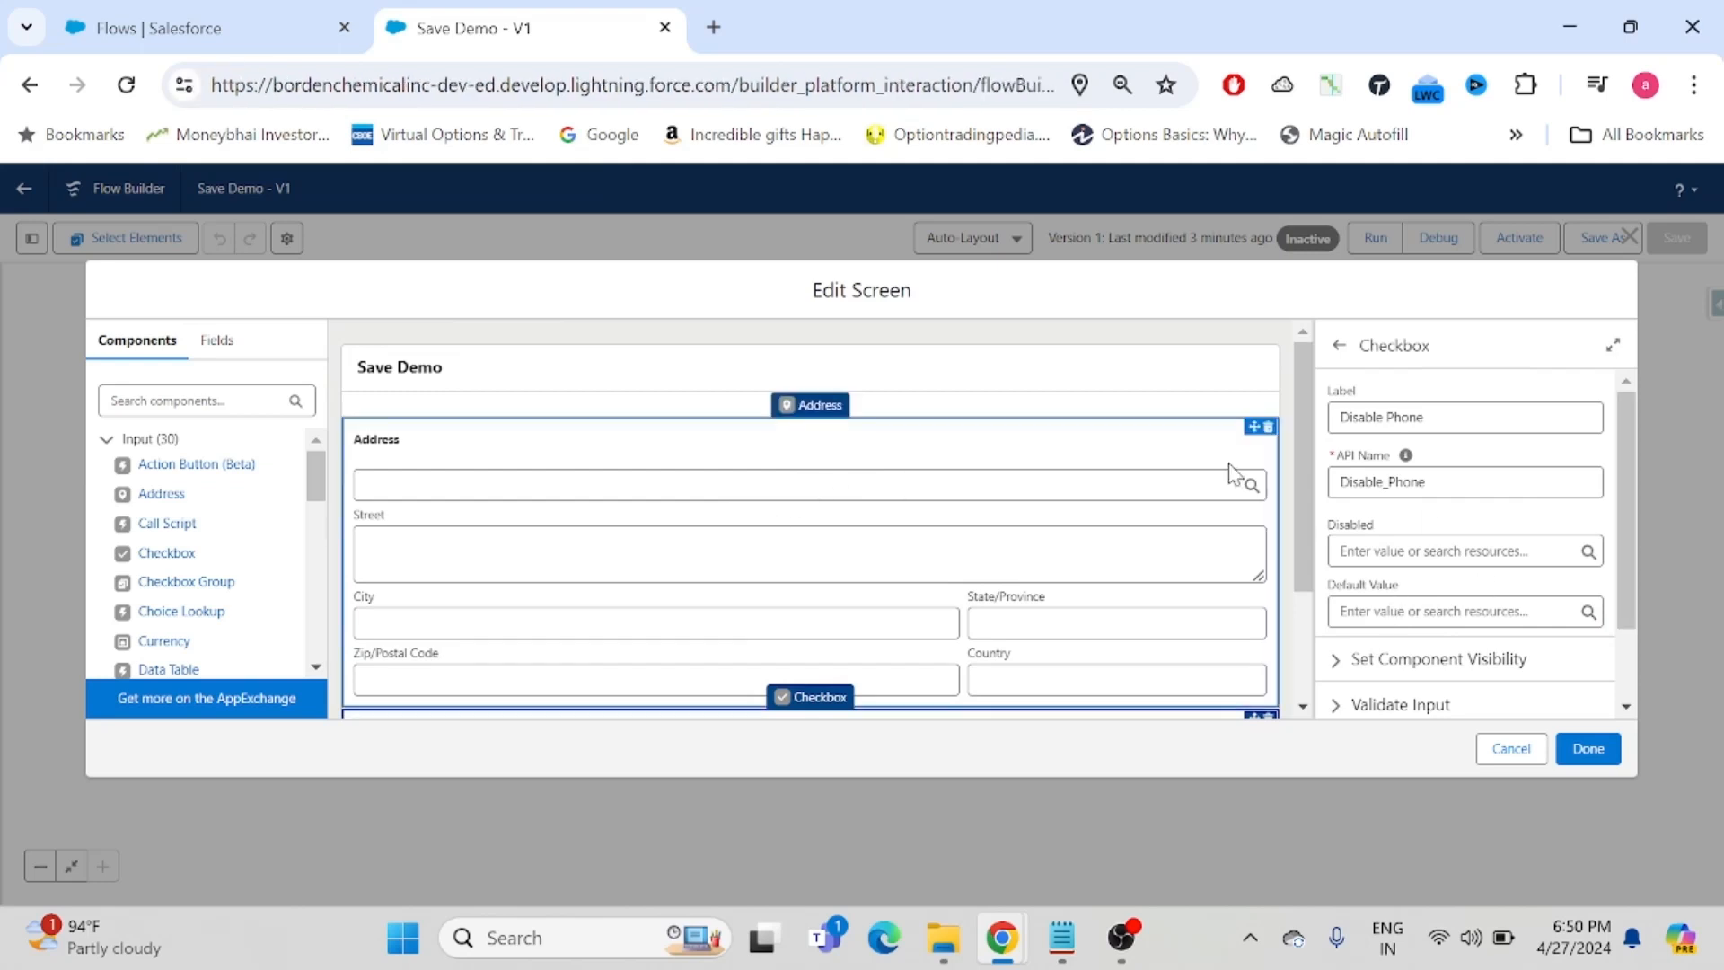
{"action": "left_click_drag", "start_coordinate": [1624, 467], "coordinate": [1627, 632]}
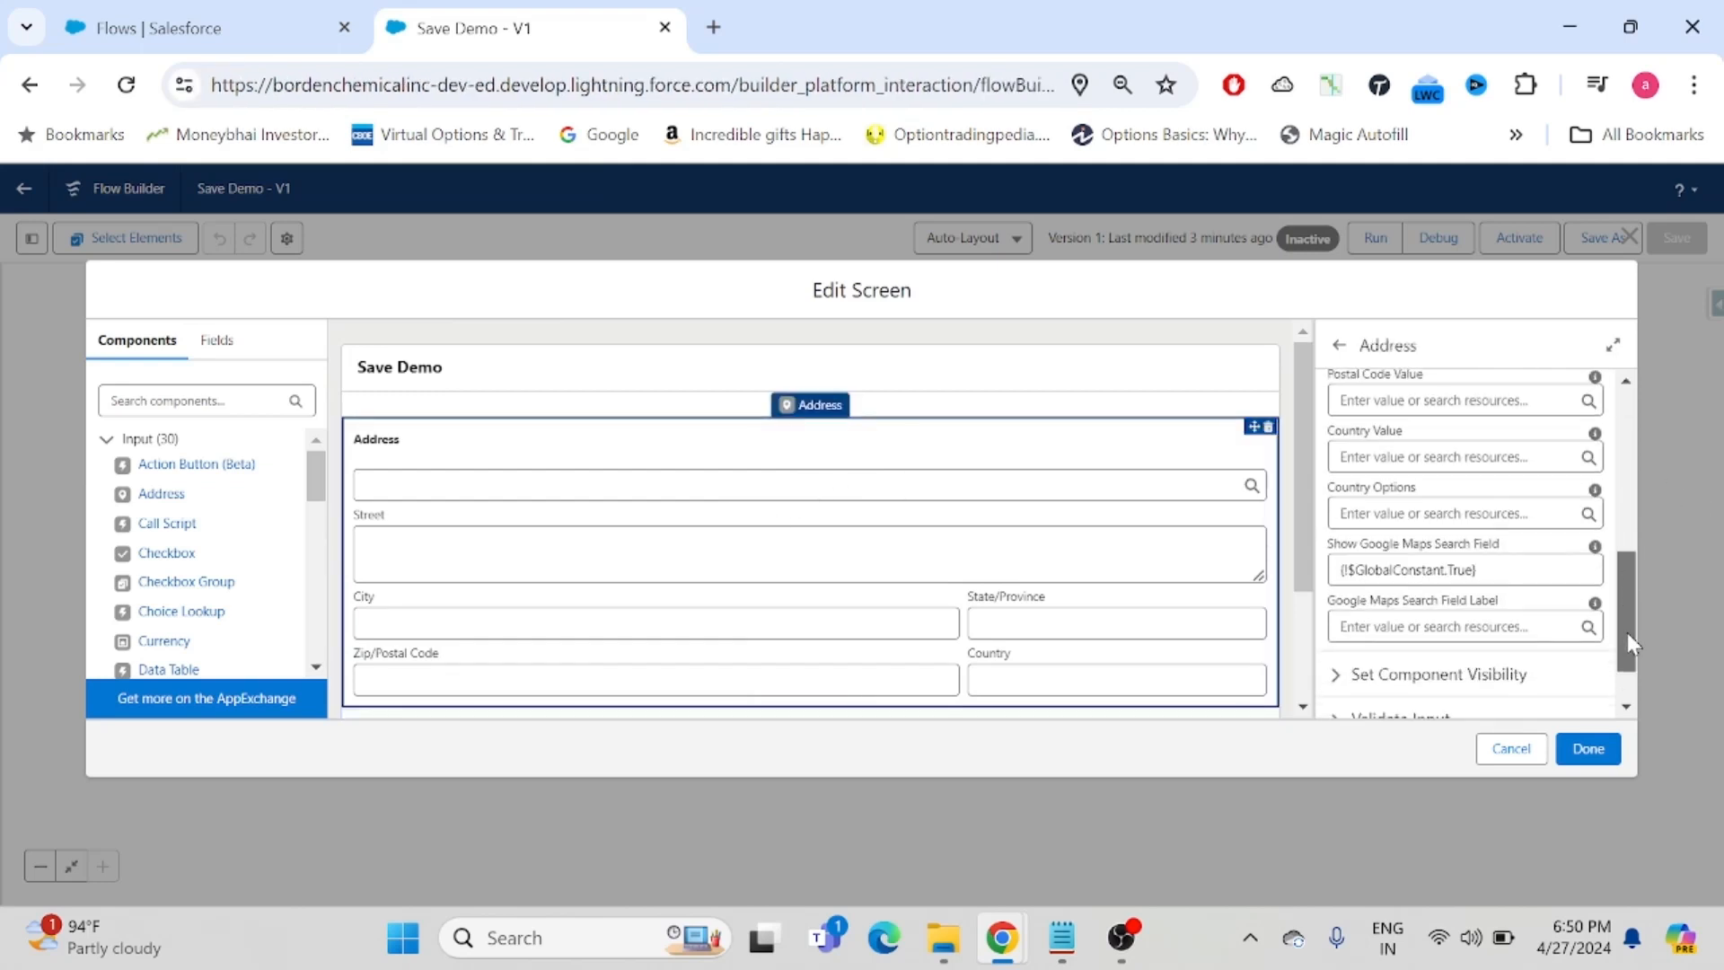
{"action": "left_click", "coordinate": [1465, 628]}
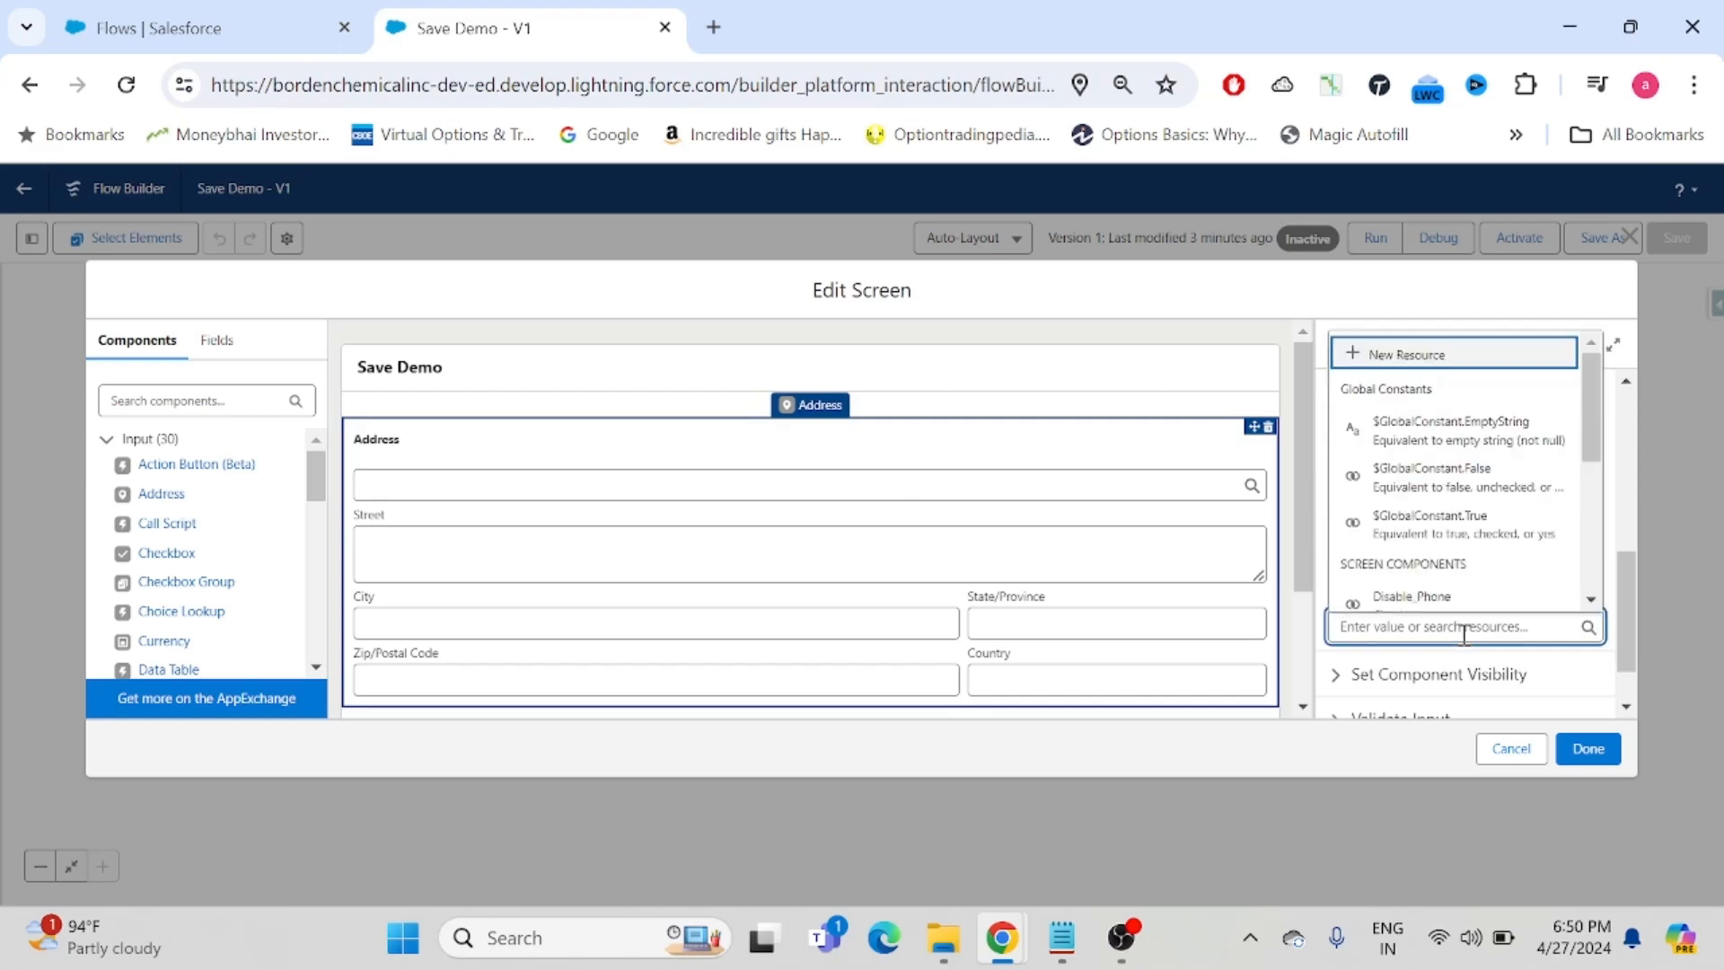
{"action": "type", "text": "Searc"}
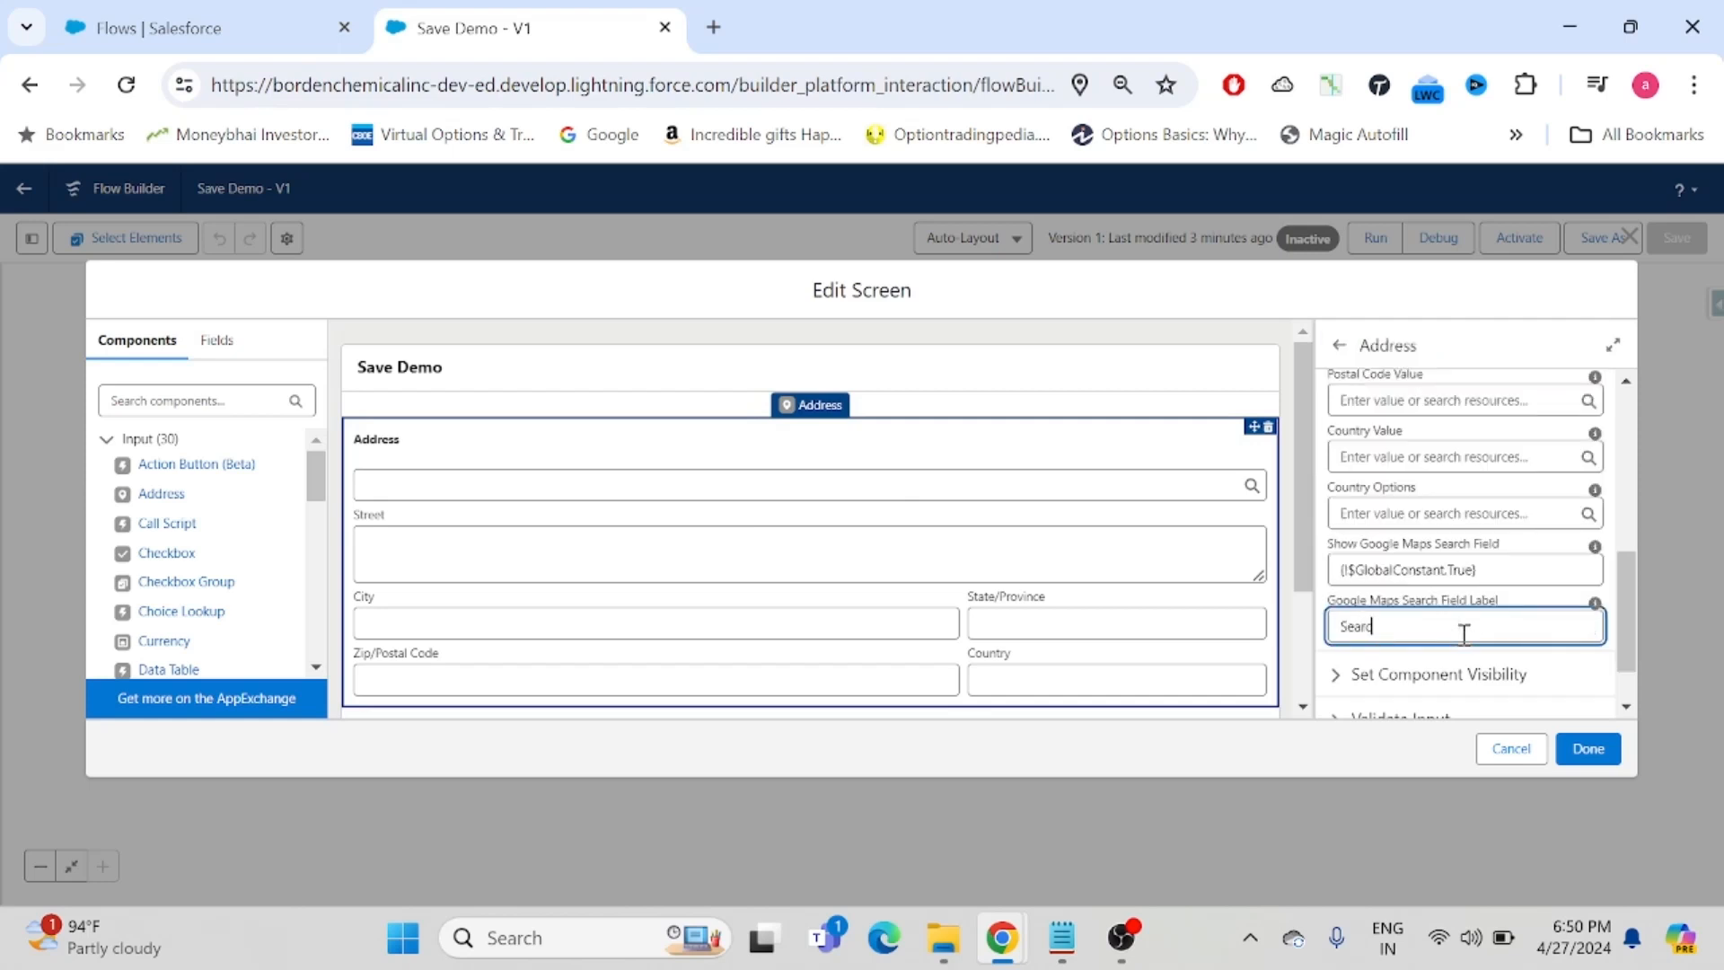
{"action": "type", "text": "h Address"}
{"action": "left_click", "coordinate": [1173, 418]}
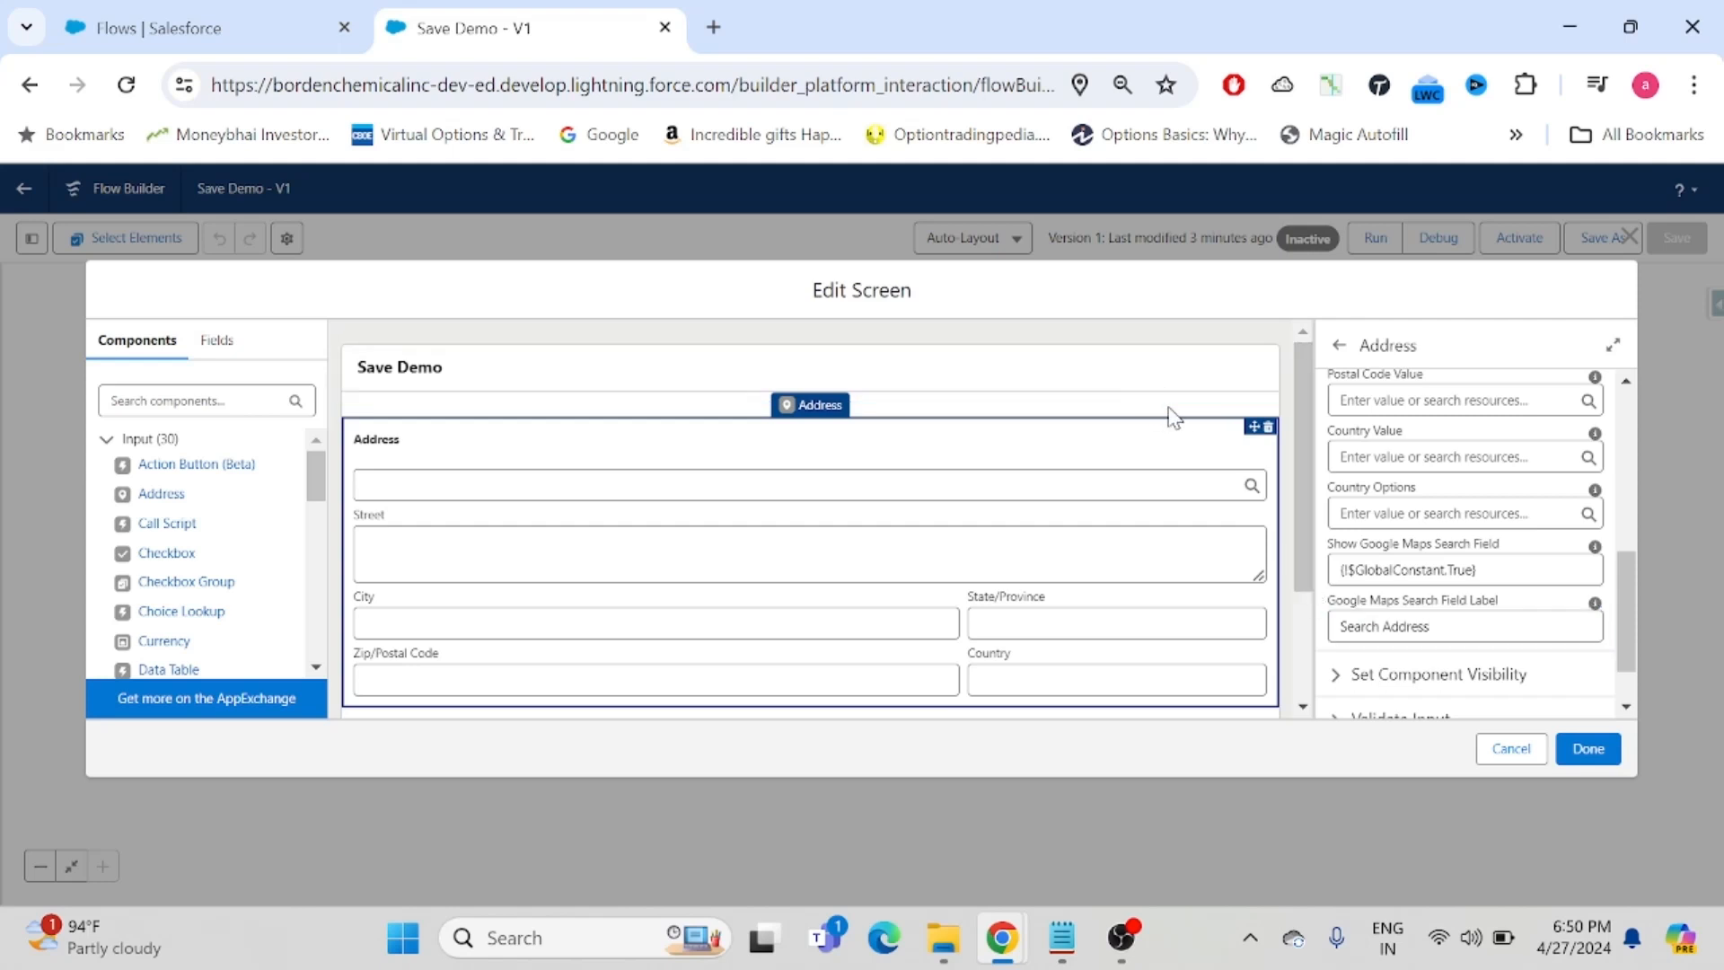
{"action": "left_click", "coordinate": [838, 450]}
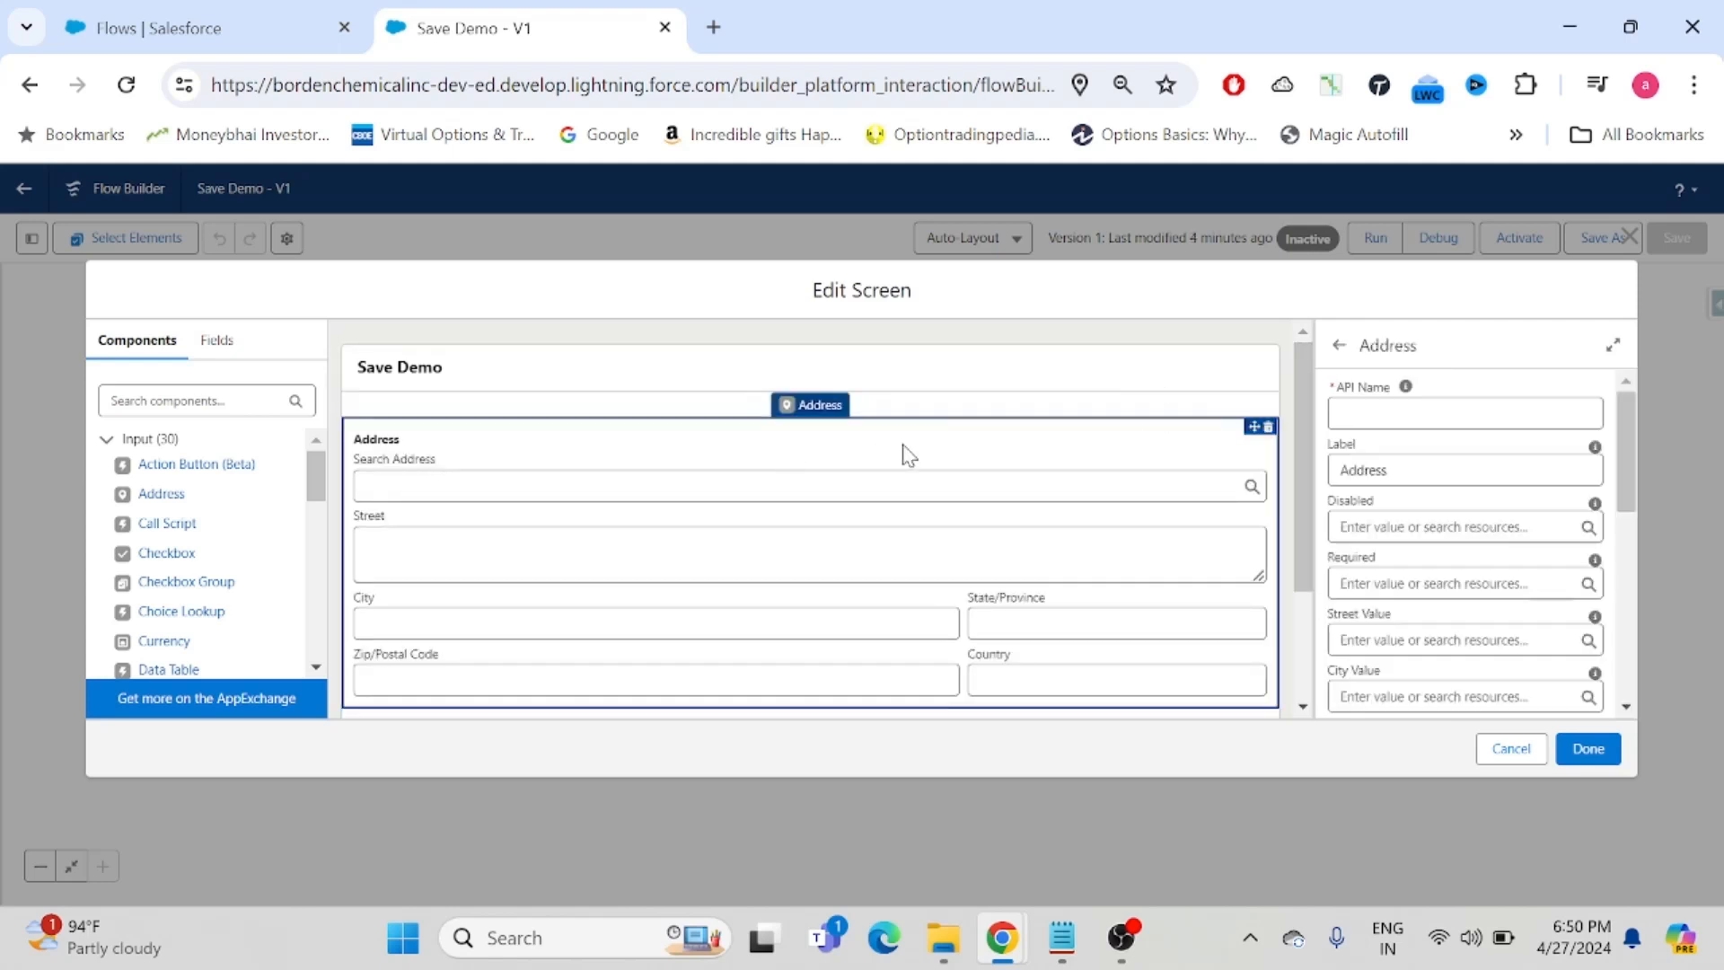
- Give the Address component the API name "Address test" and finish editing the screen
{"action": "left_click", "coordinate": [1591, 753]}
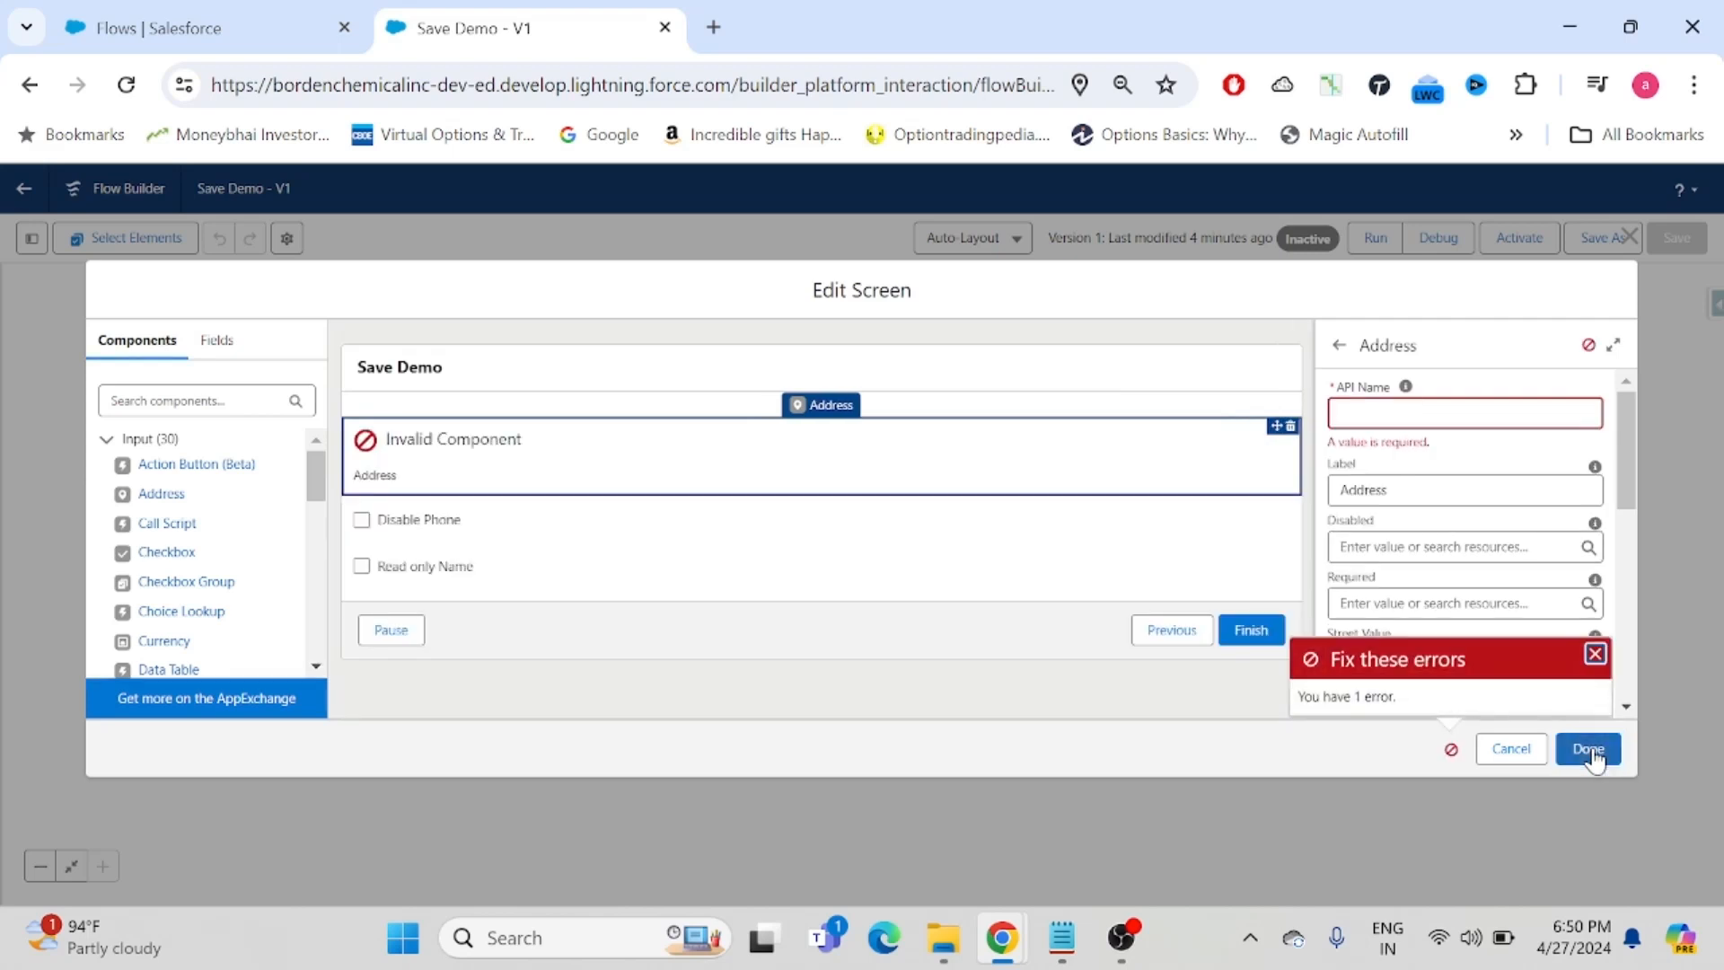
{"action": "left_click", "coordinate": [1596, 655]}
{"action": "left_click", "coordinate": [1387, 409]}
{"action": "type", "text": "Addressest"}
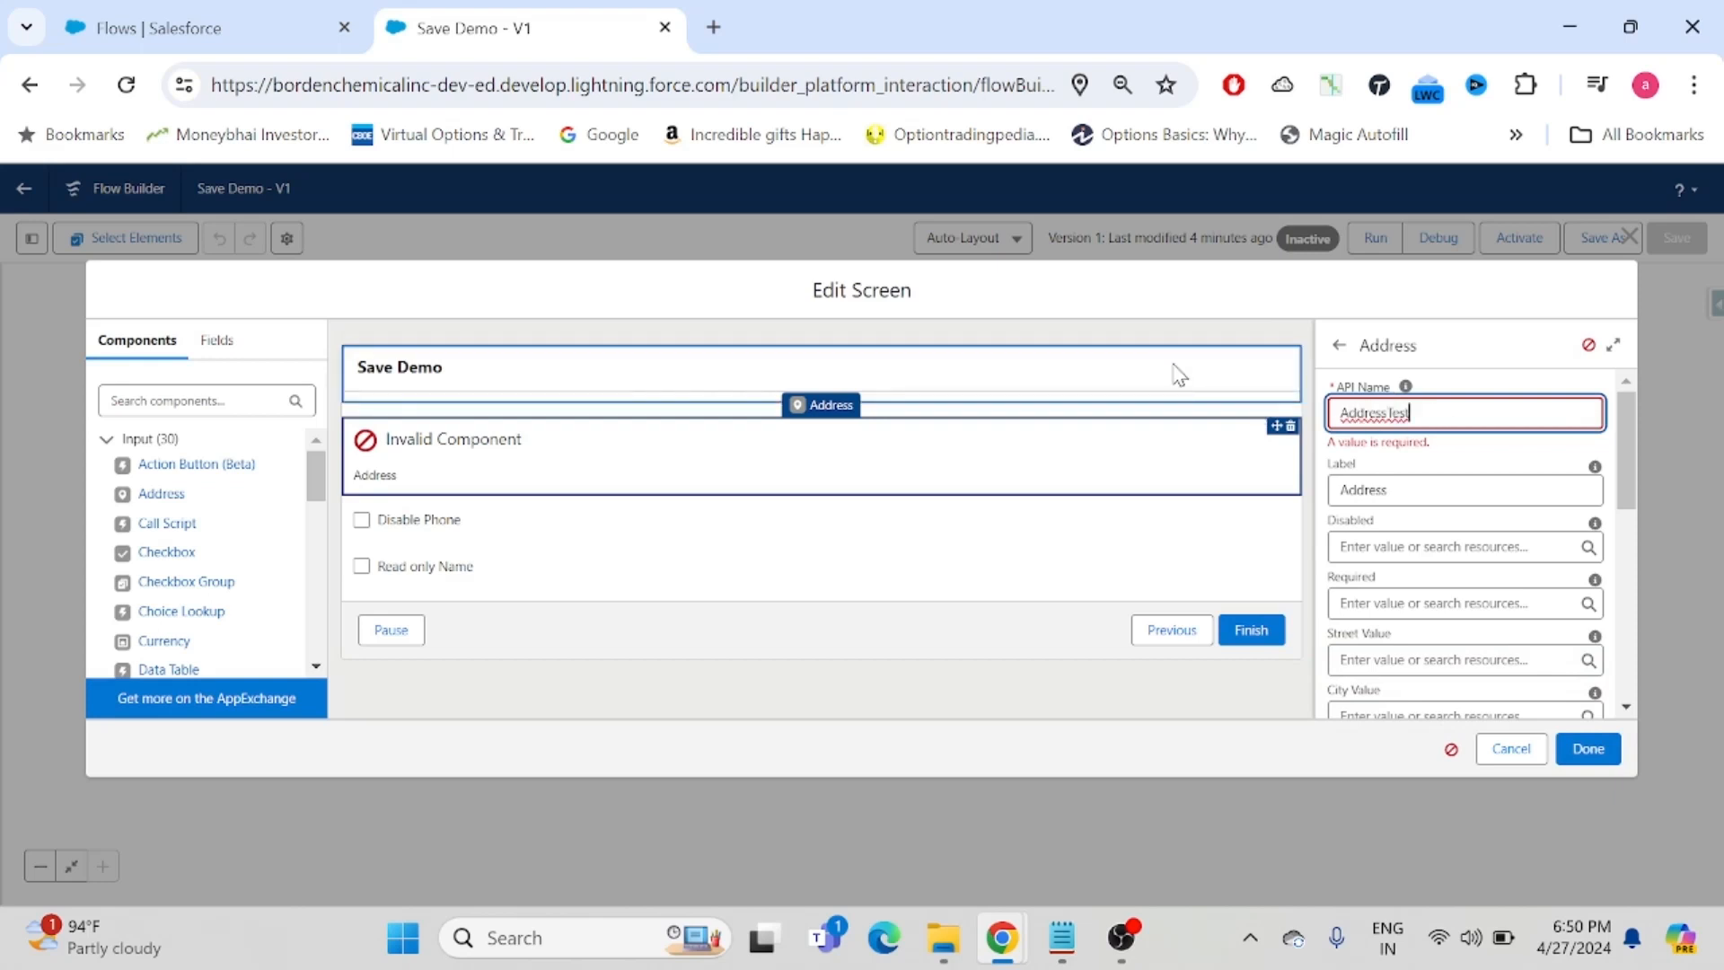
{"action": "left_click", "coordinate": [1178, 373]}
{"action": "left_click", "coordinate": [1597, 752]}
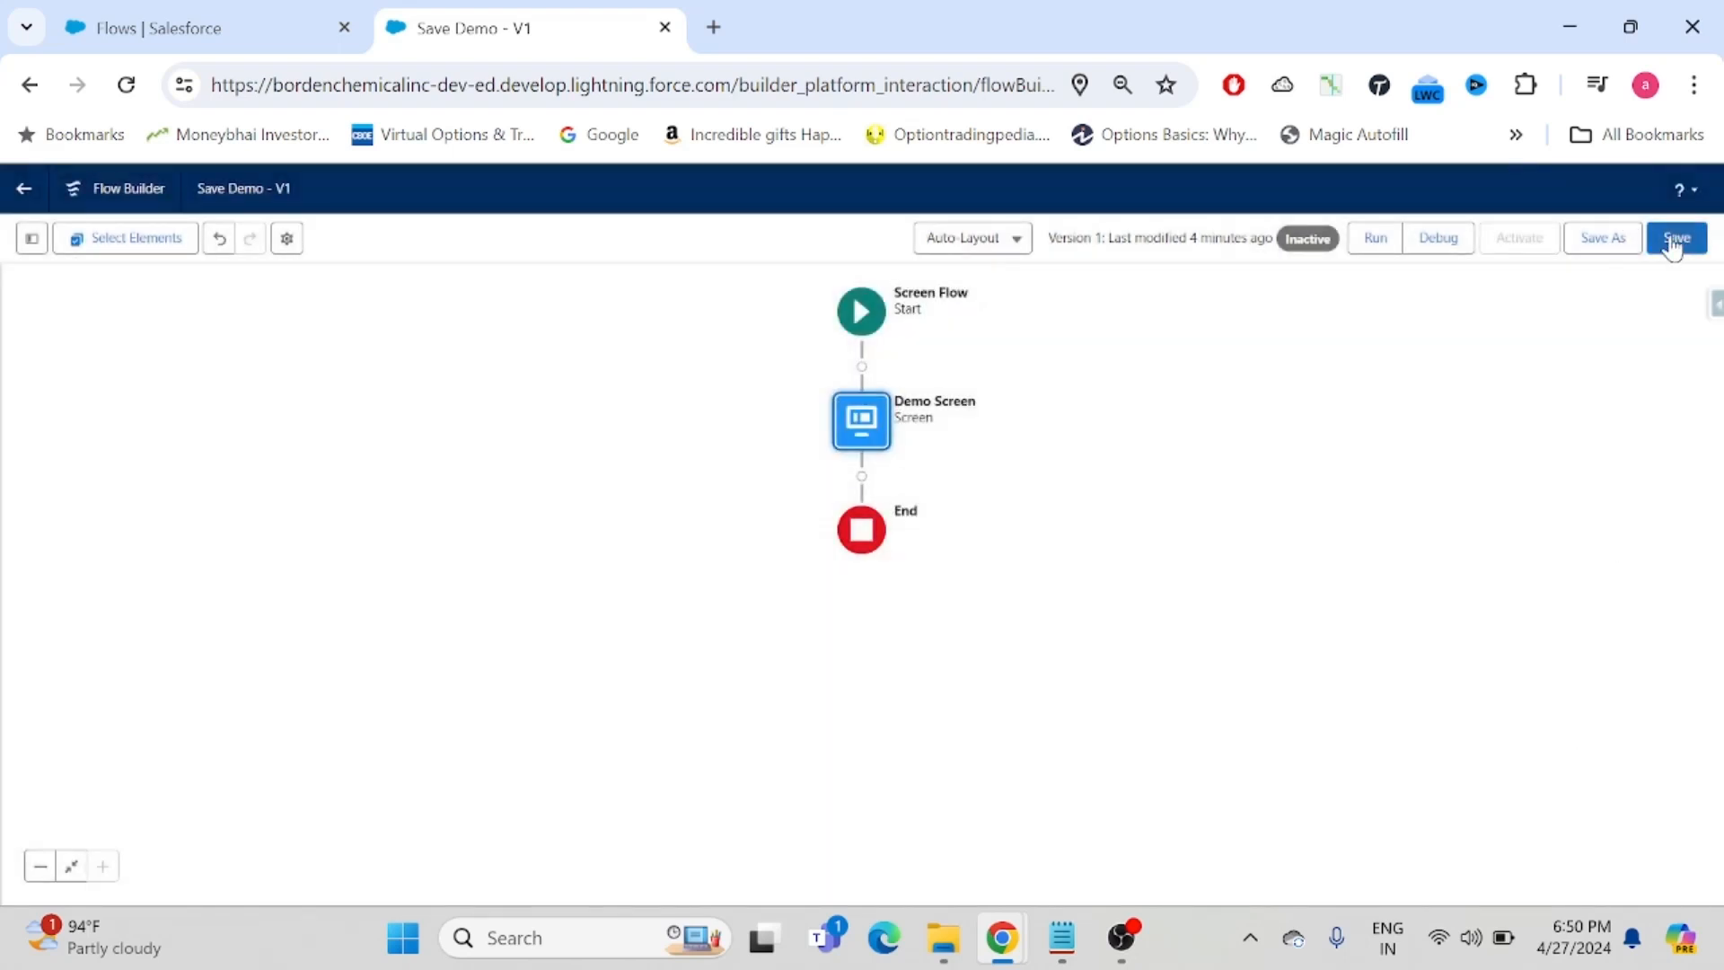
- Save the flow, run it in debug mode and allow the page to know the location
{"action": "left_click", "coordinate": [1675, 237]}
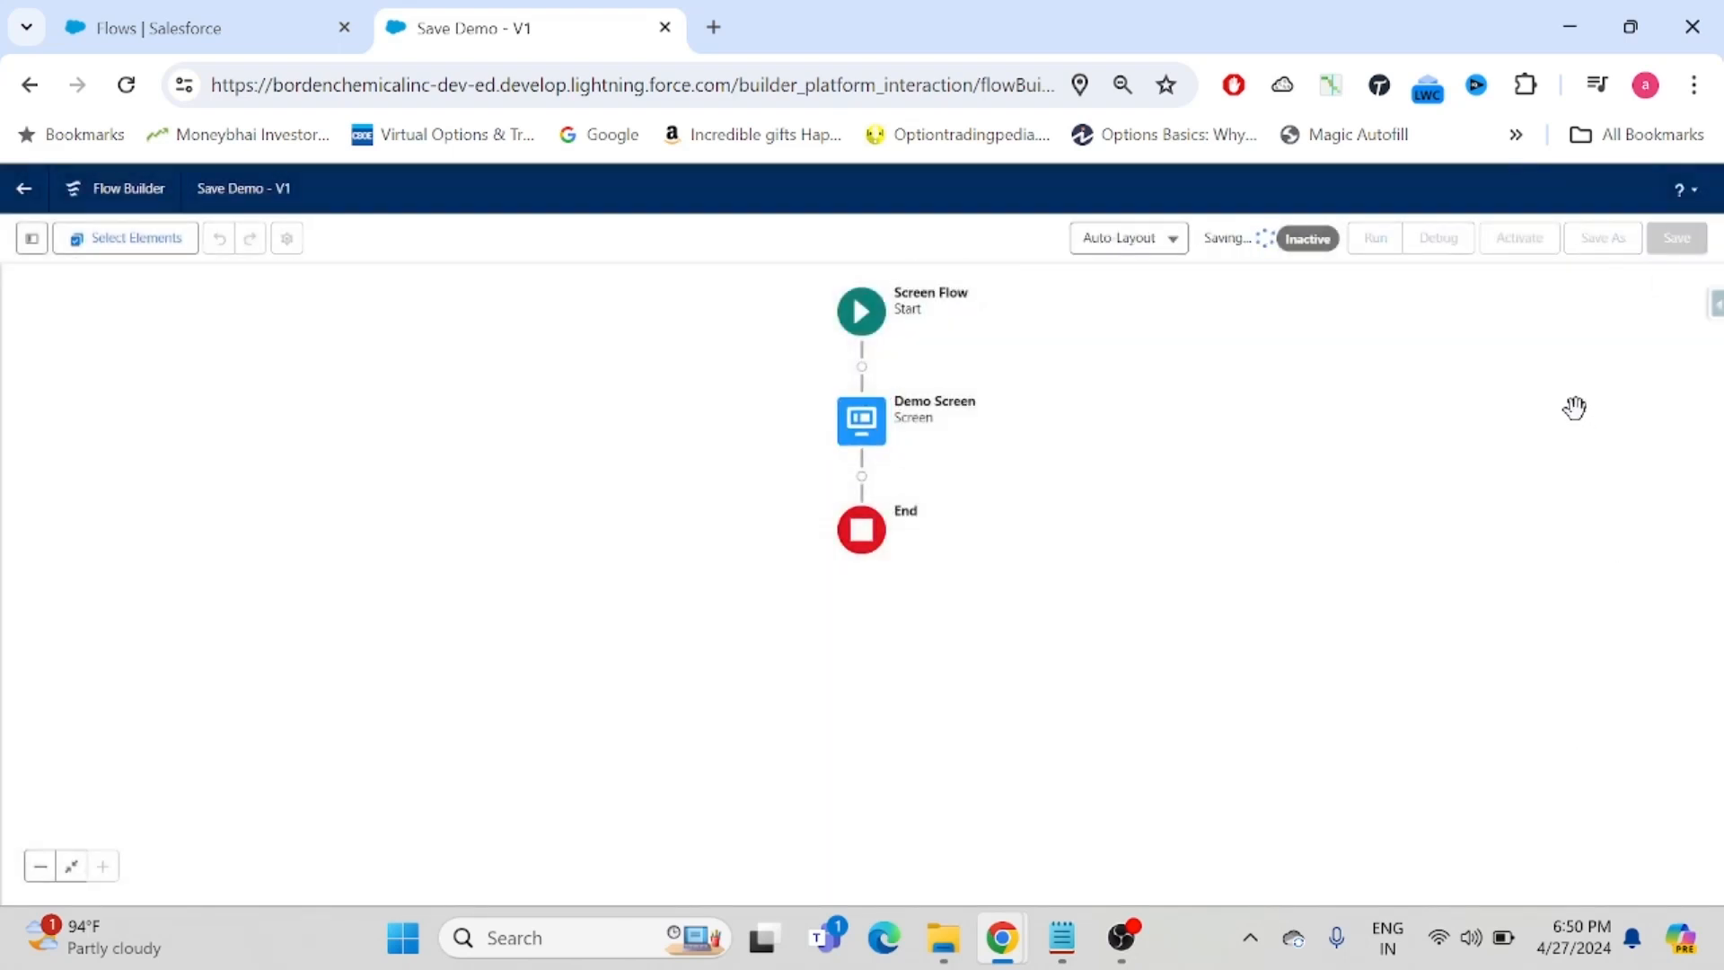
{"action": "left_click", "coordinate": [1424, 245]}
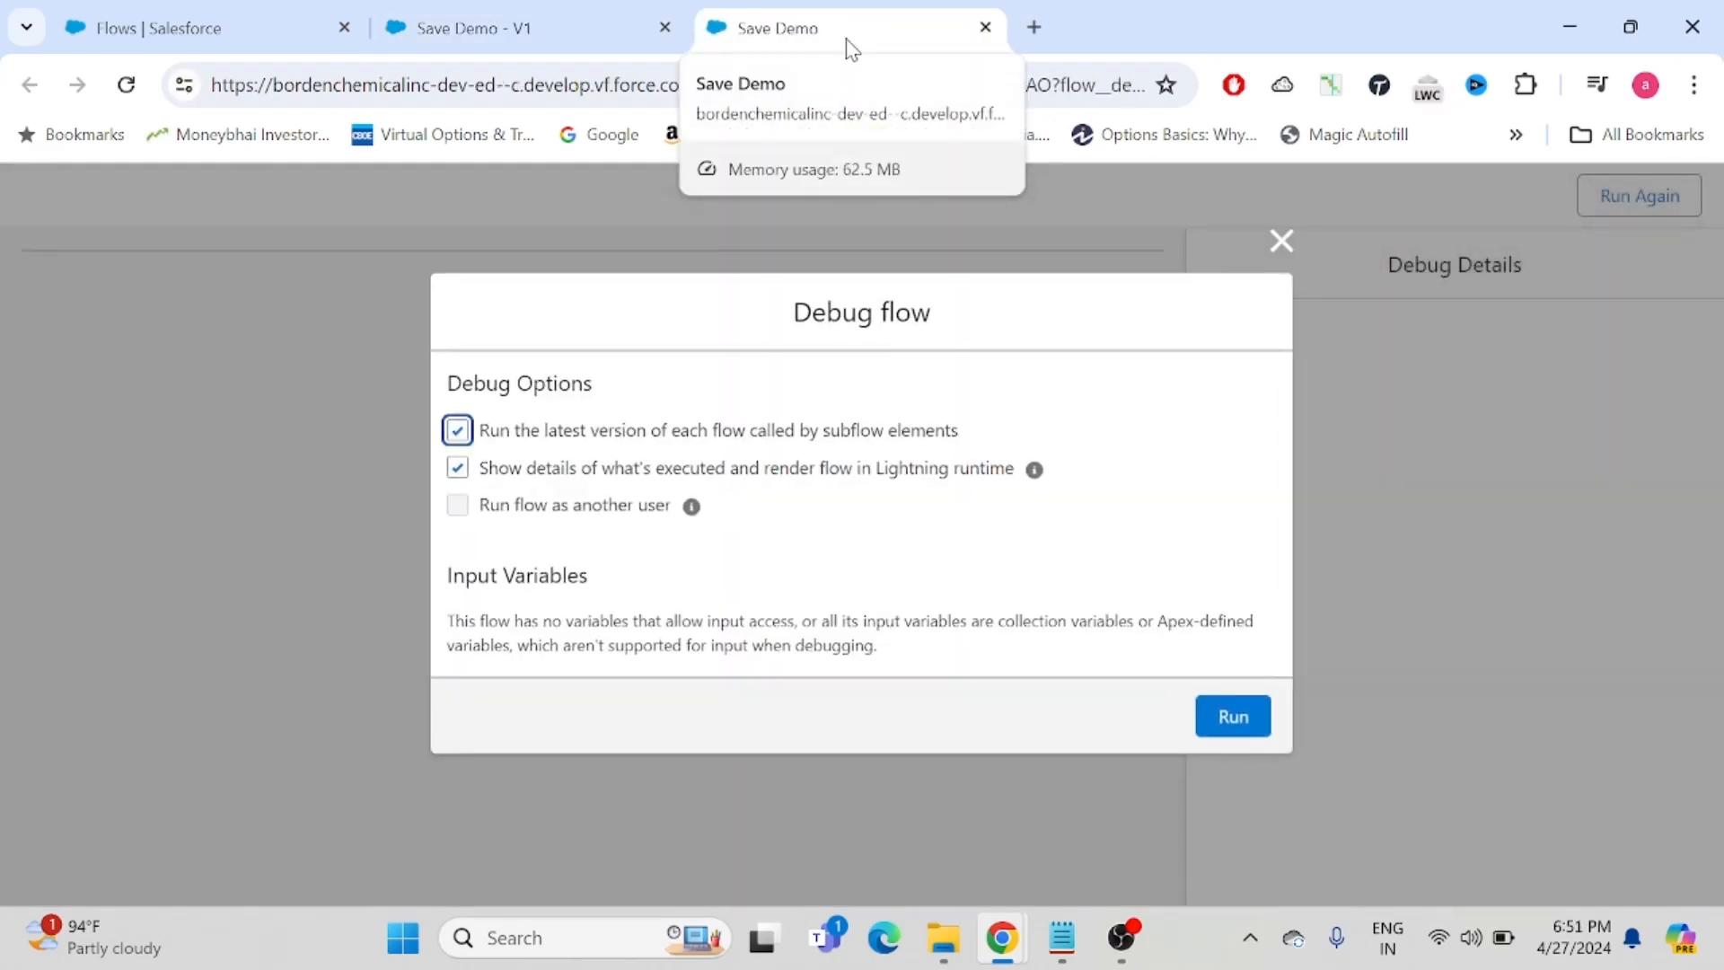
{"action": "left_click", "coordinate": [1209, 729]}
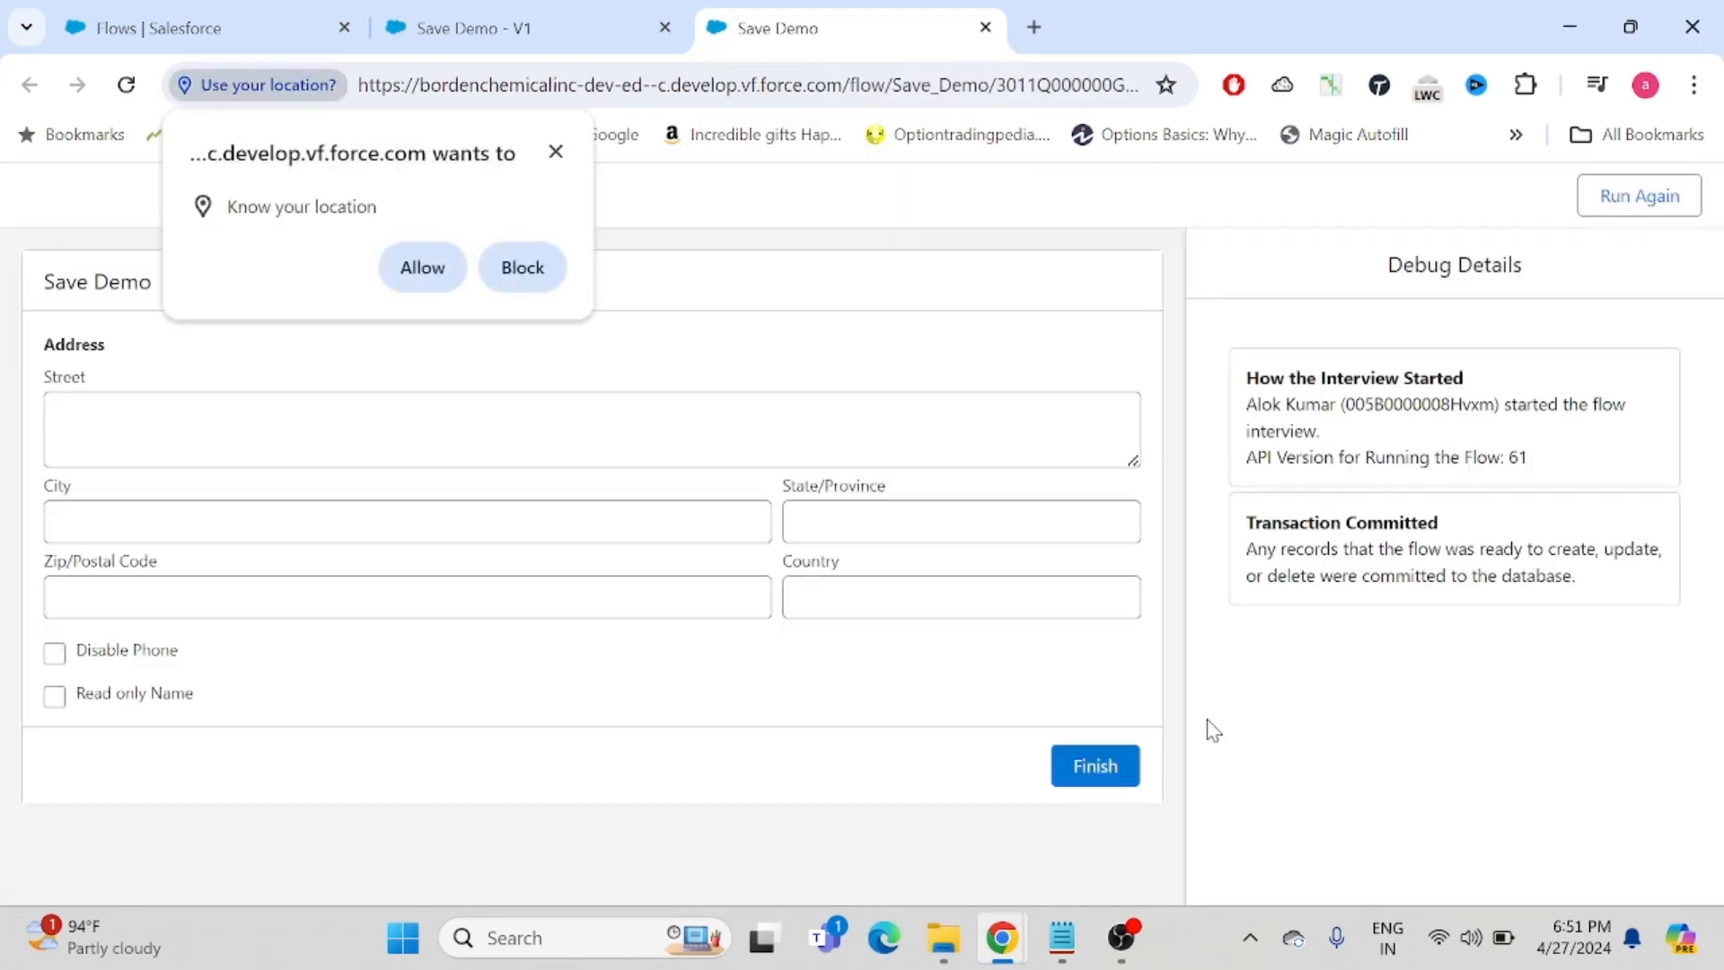
{"action": "left_click", "coordinate": [415, 274]}
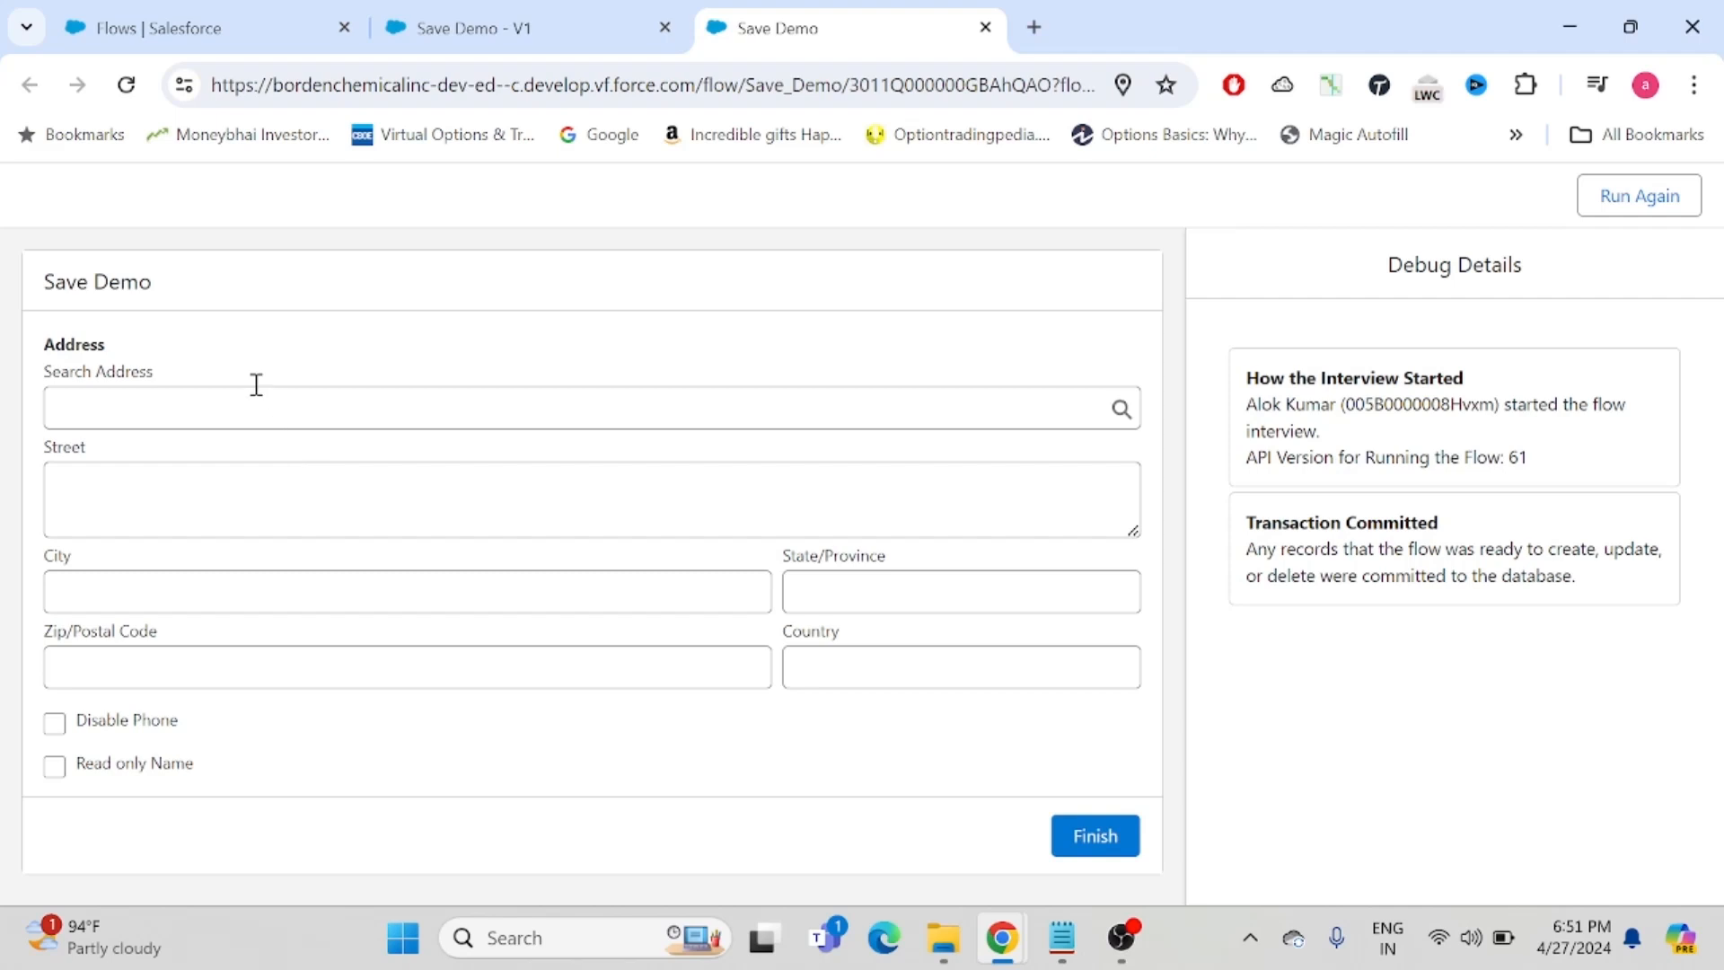
- Search for the address "ram ni" in the running flow and choose the first suggestion
{"action": "left_click", "coordinate": [244, 411]}
{"action": "type", "text": "ram ni"}
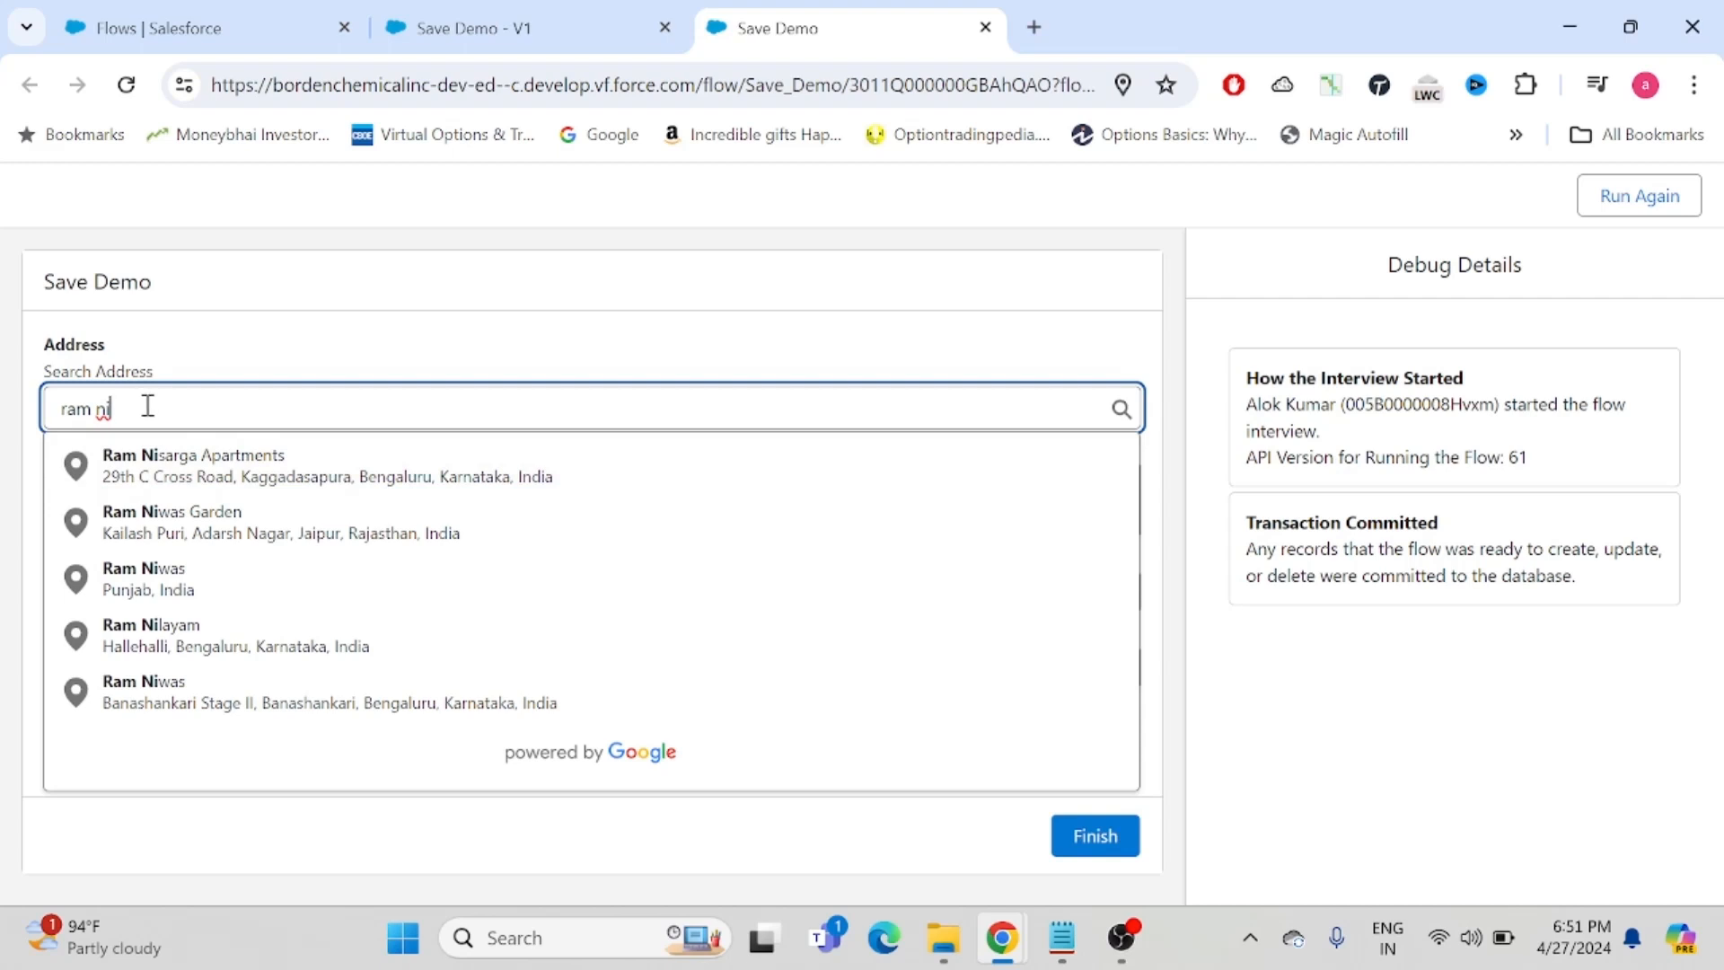
{"action": "left_click", "coordinate": [184, 466]}
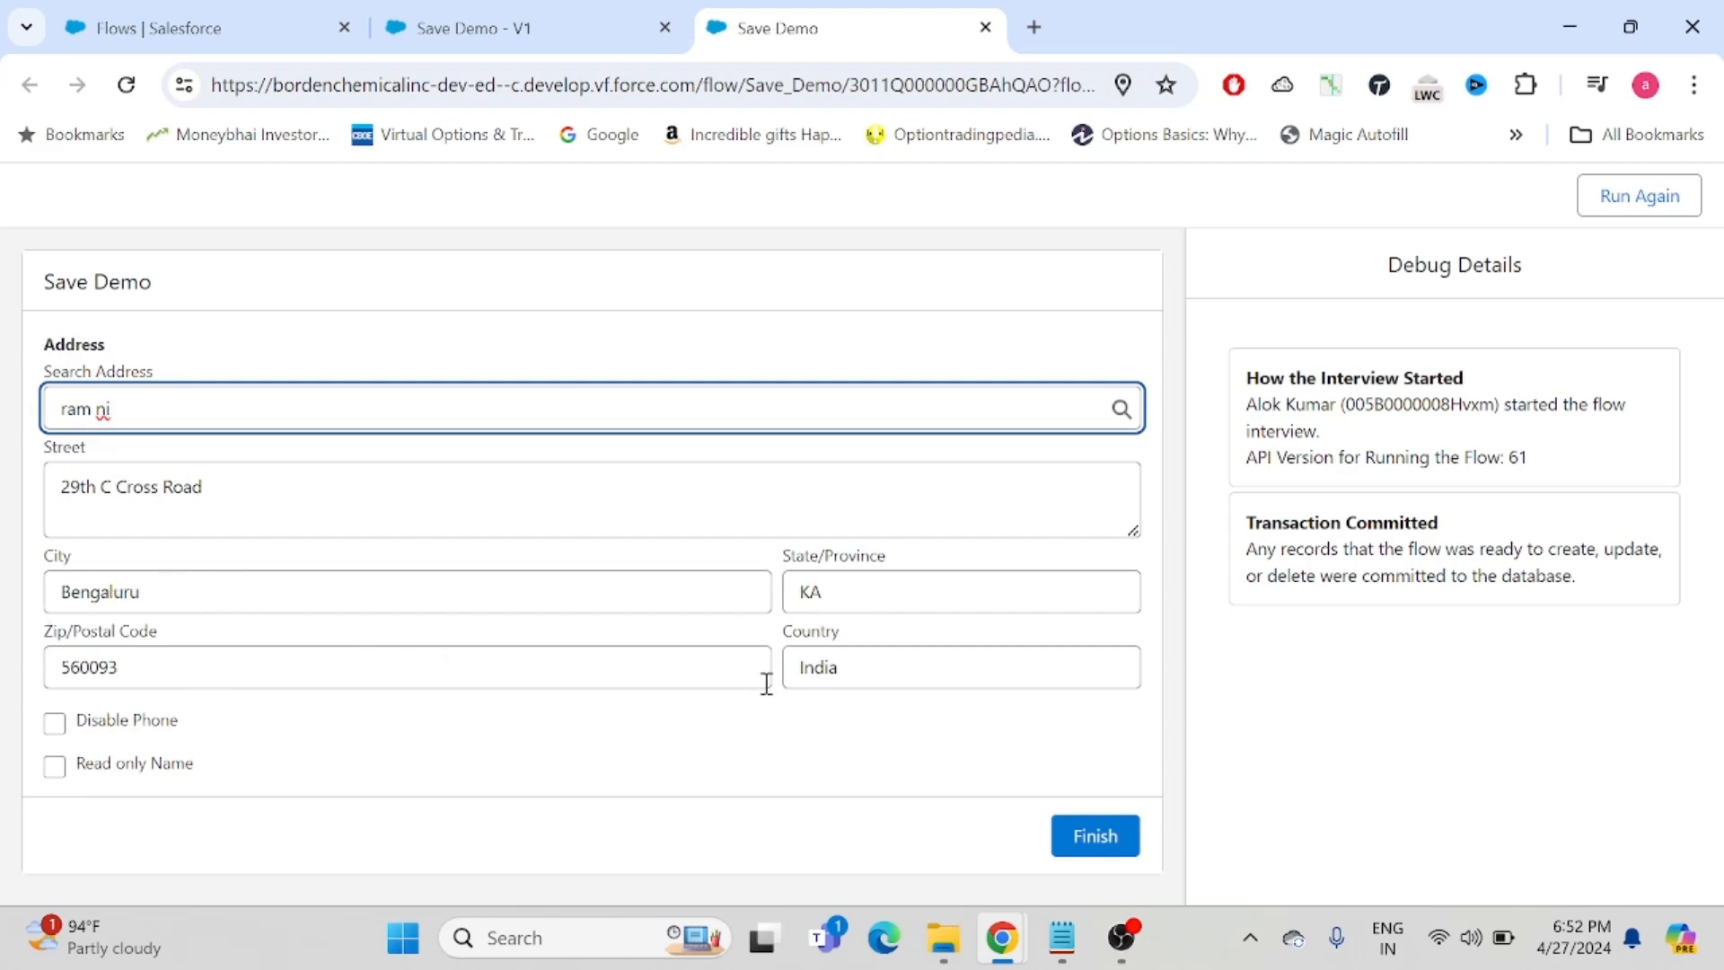
- Append ", testing demo" to the Street value of the filled-in address
{"action": "left_click", "coordinate": [320, 486]}
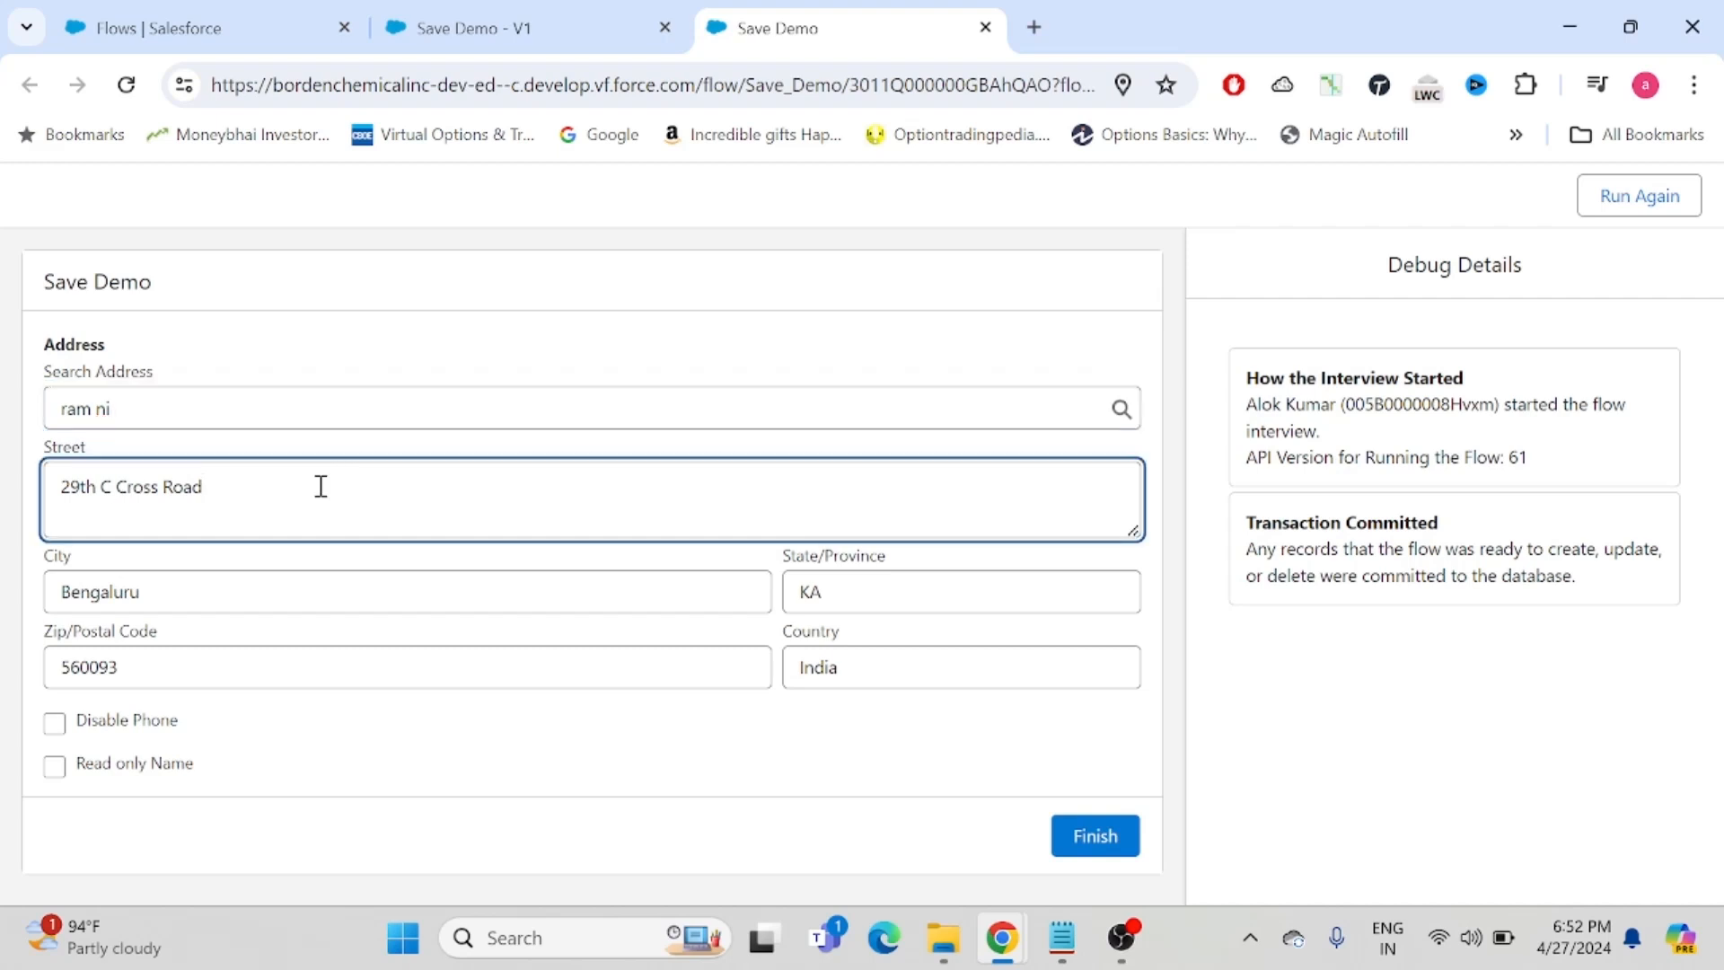
{"action": "type", "text": ", testing"}
{"action": "type", "text": "demo"}
{"action": "left_click", "coordinate": [417, 449]}
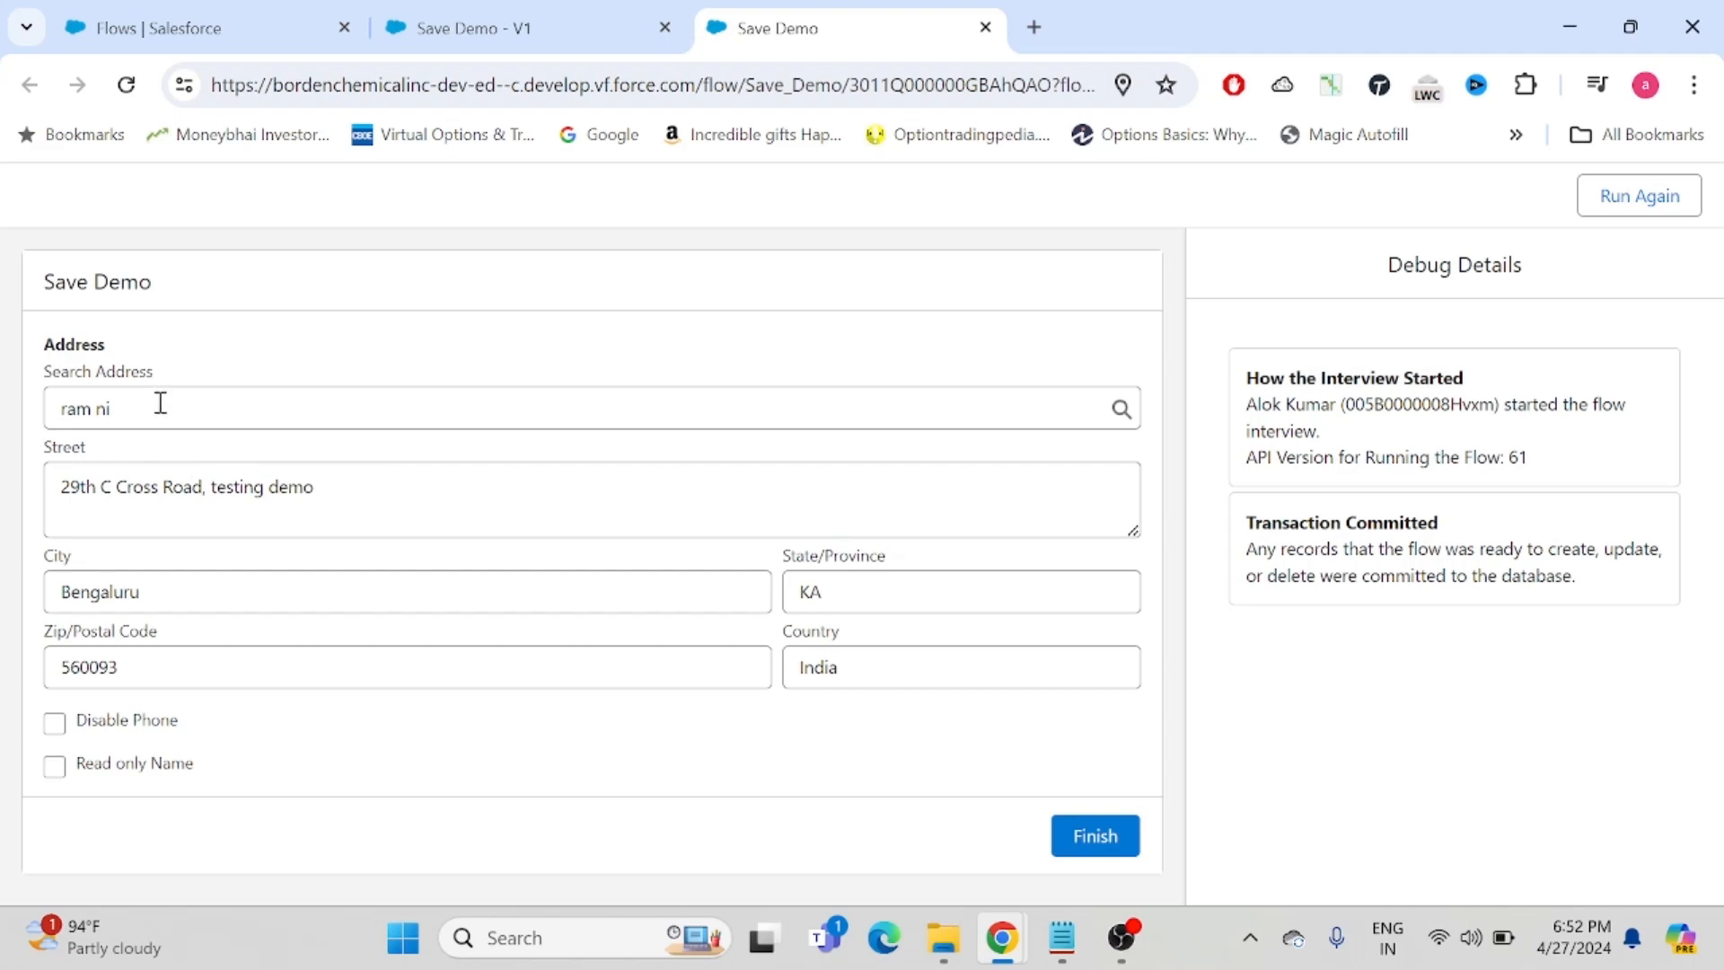
- Return to the Save Demo flow in Flow Builder and open the Demo Screen element
{"action": "left_click", "coordinate": [528, 30]}
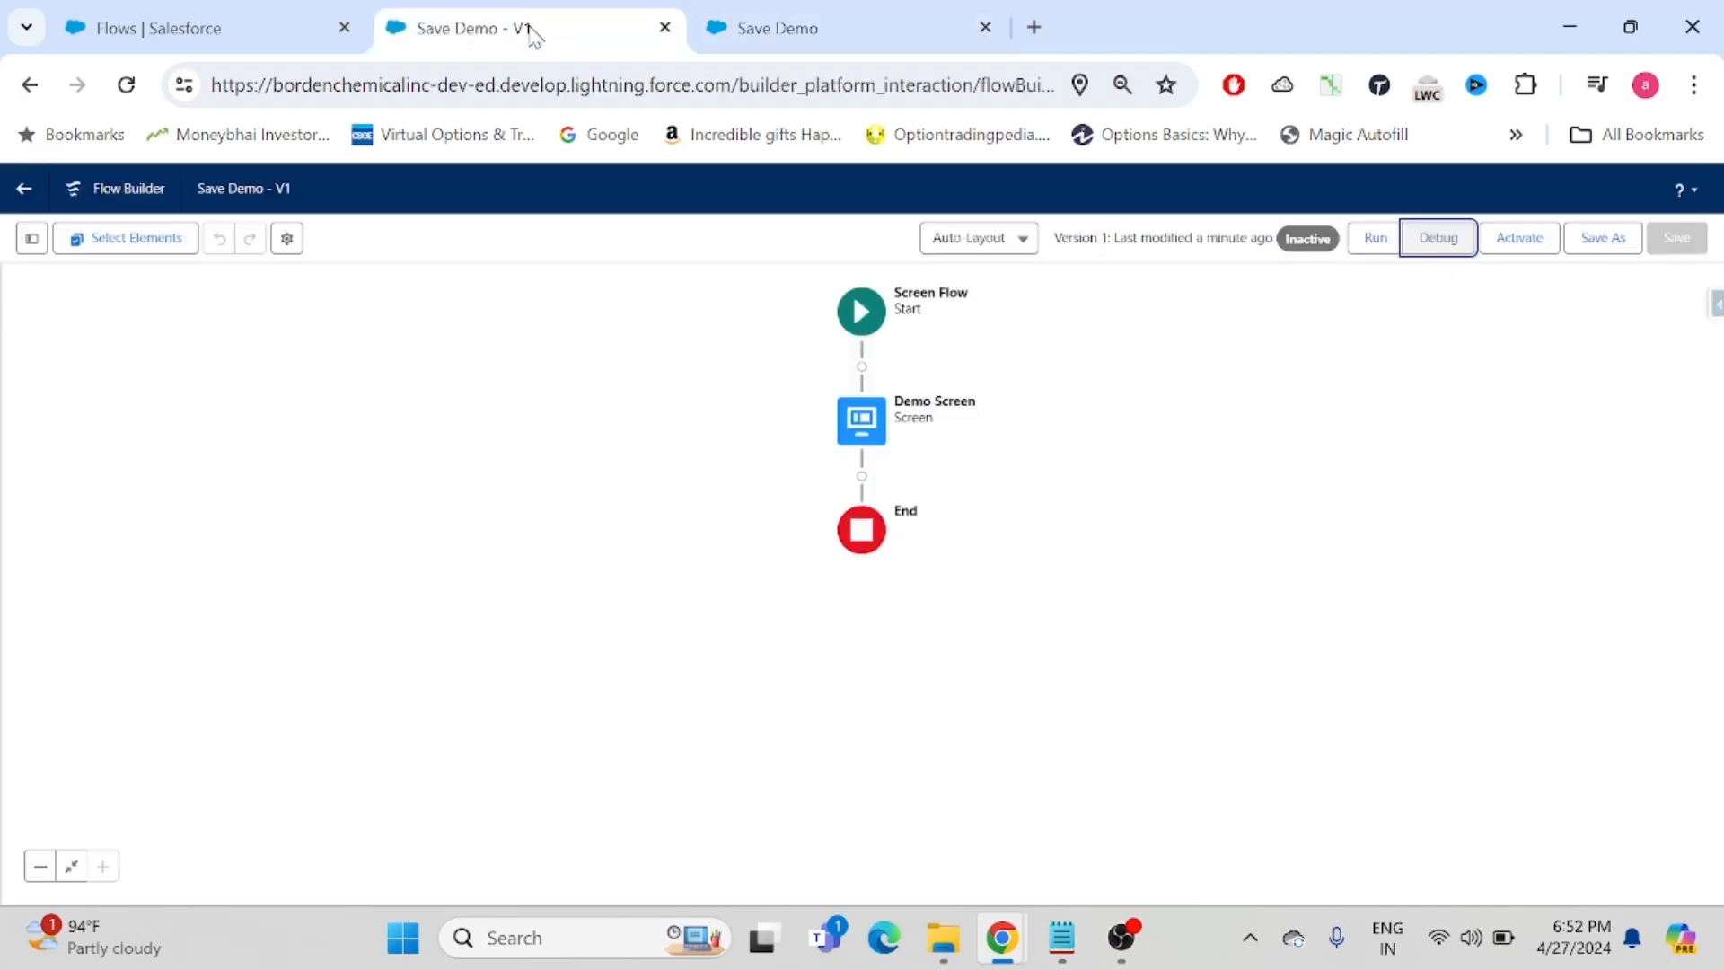
{"action": "double_click", "coordinate": [865, 425]}
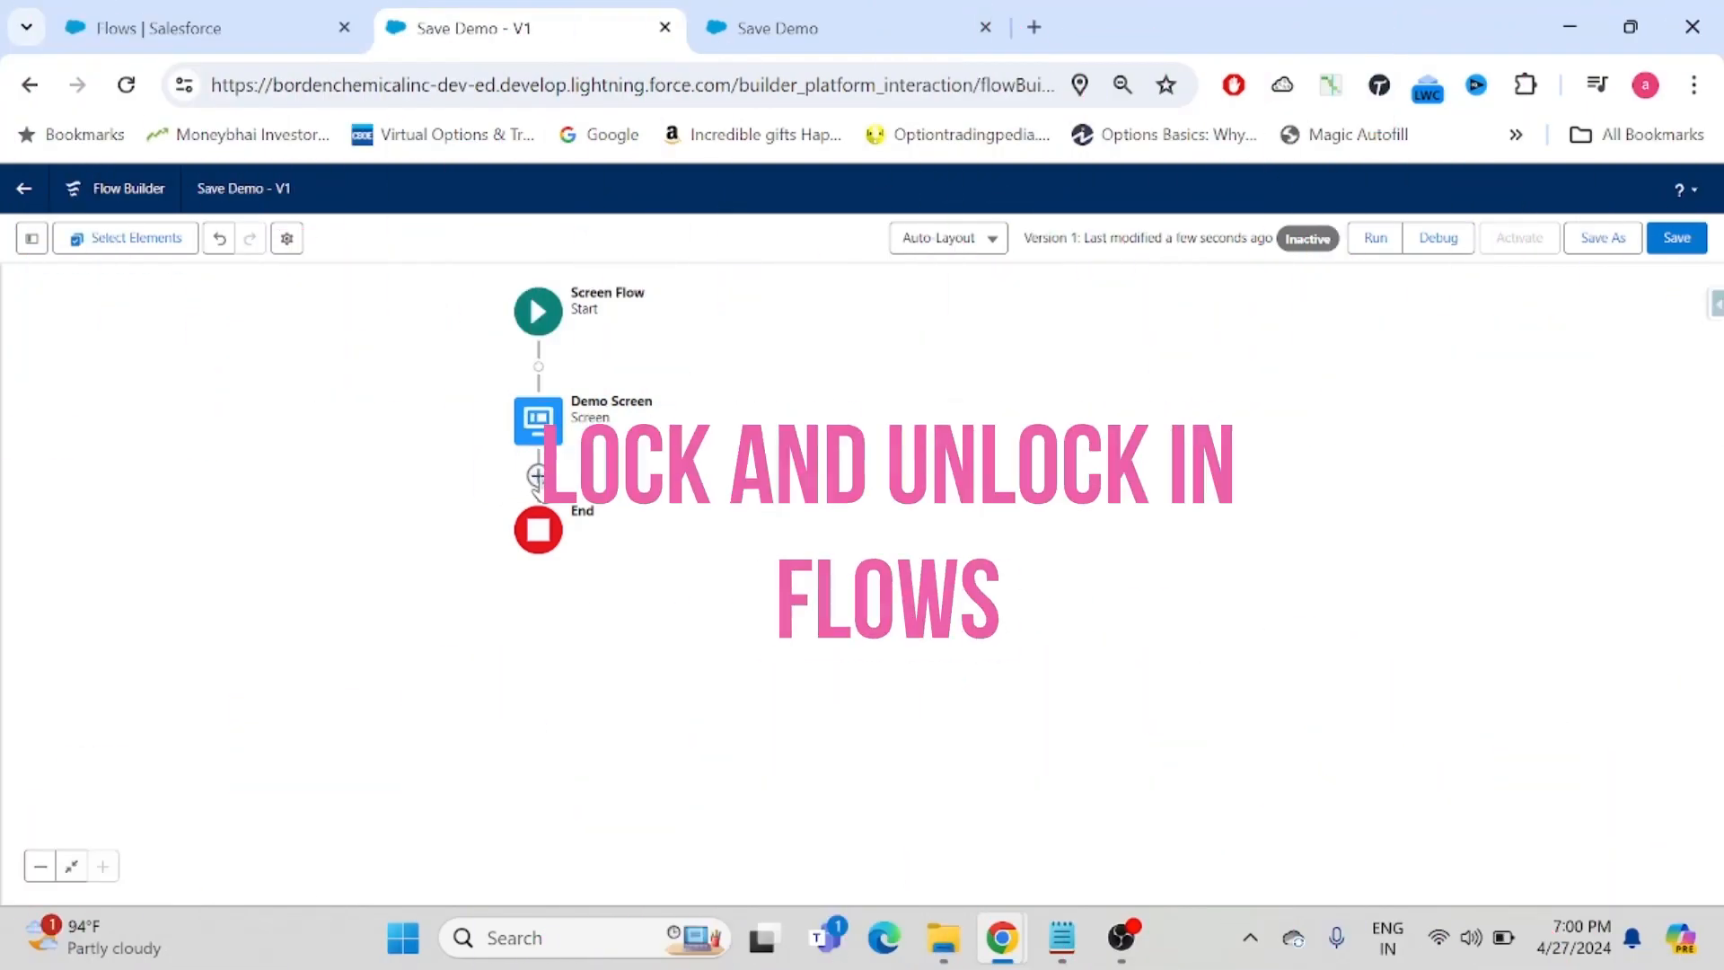
- Add an Action element after Demo Screen, search the actions for "lock" and choose the Lock Record action
{"action": "left_click", "coordinate": [538, 476]}
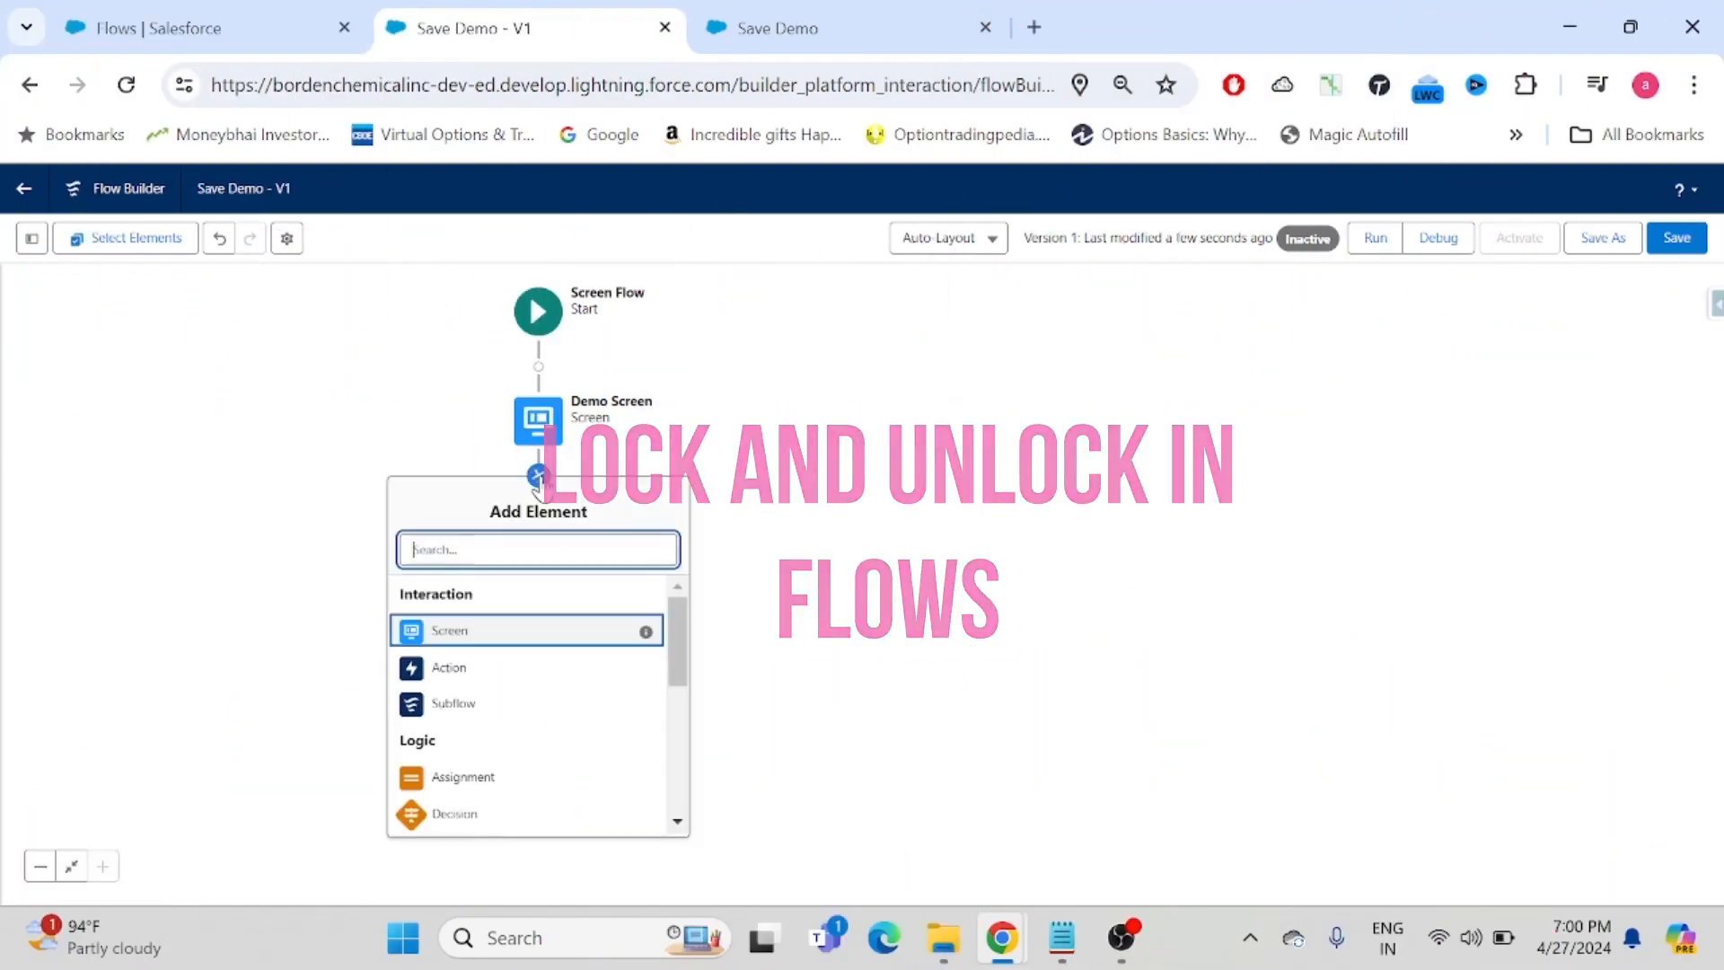
{"action": "left_click", "coordinate": [464, 676]}
{"action": "left_click", "coordinate": [1450, 386]}
{"action": "type", "text": "l"}
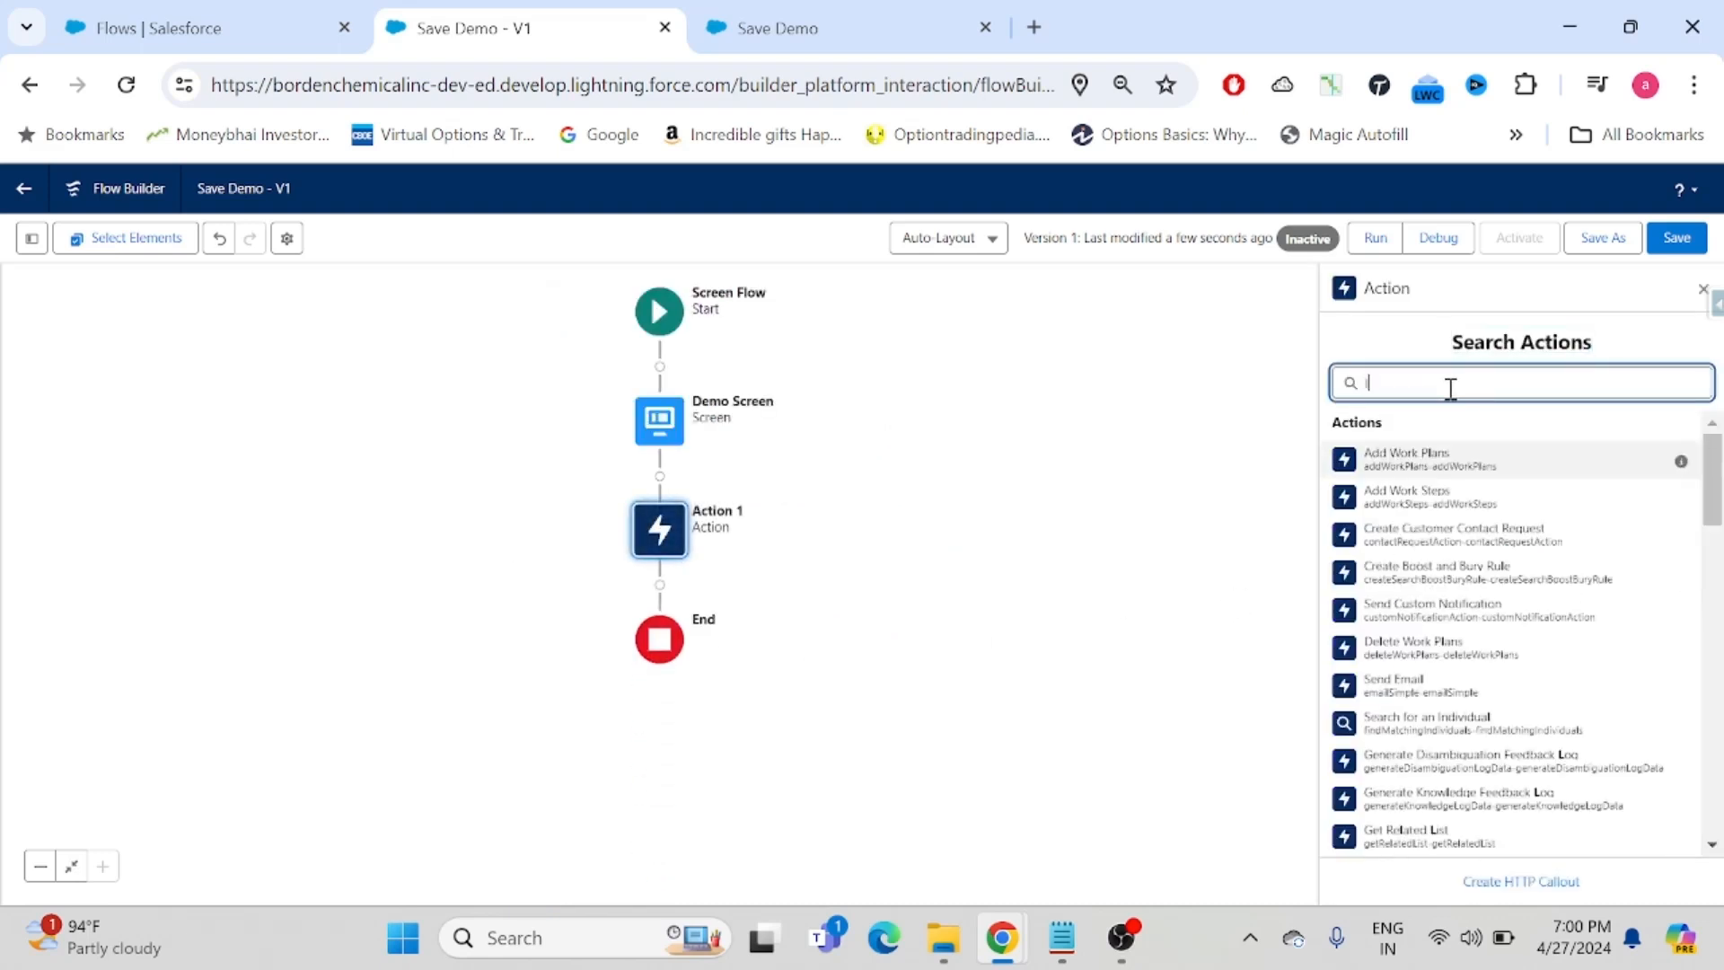
{"action": "type", "text": "ock"}
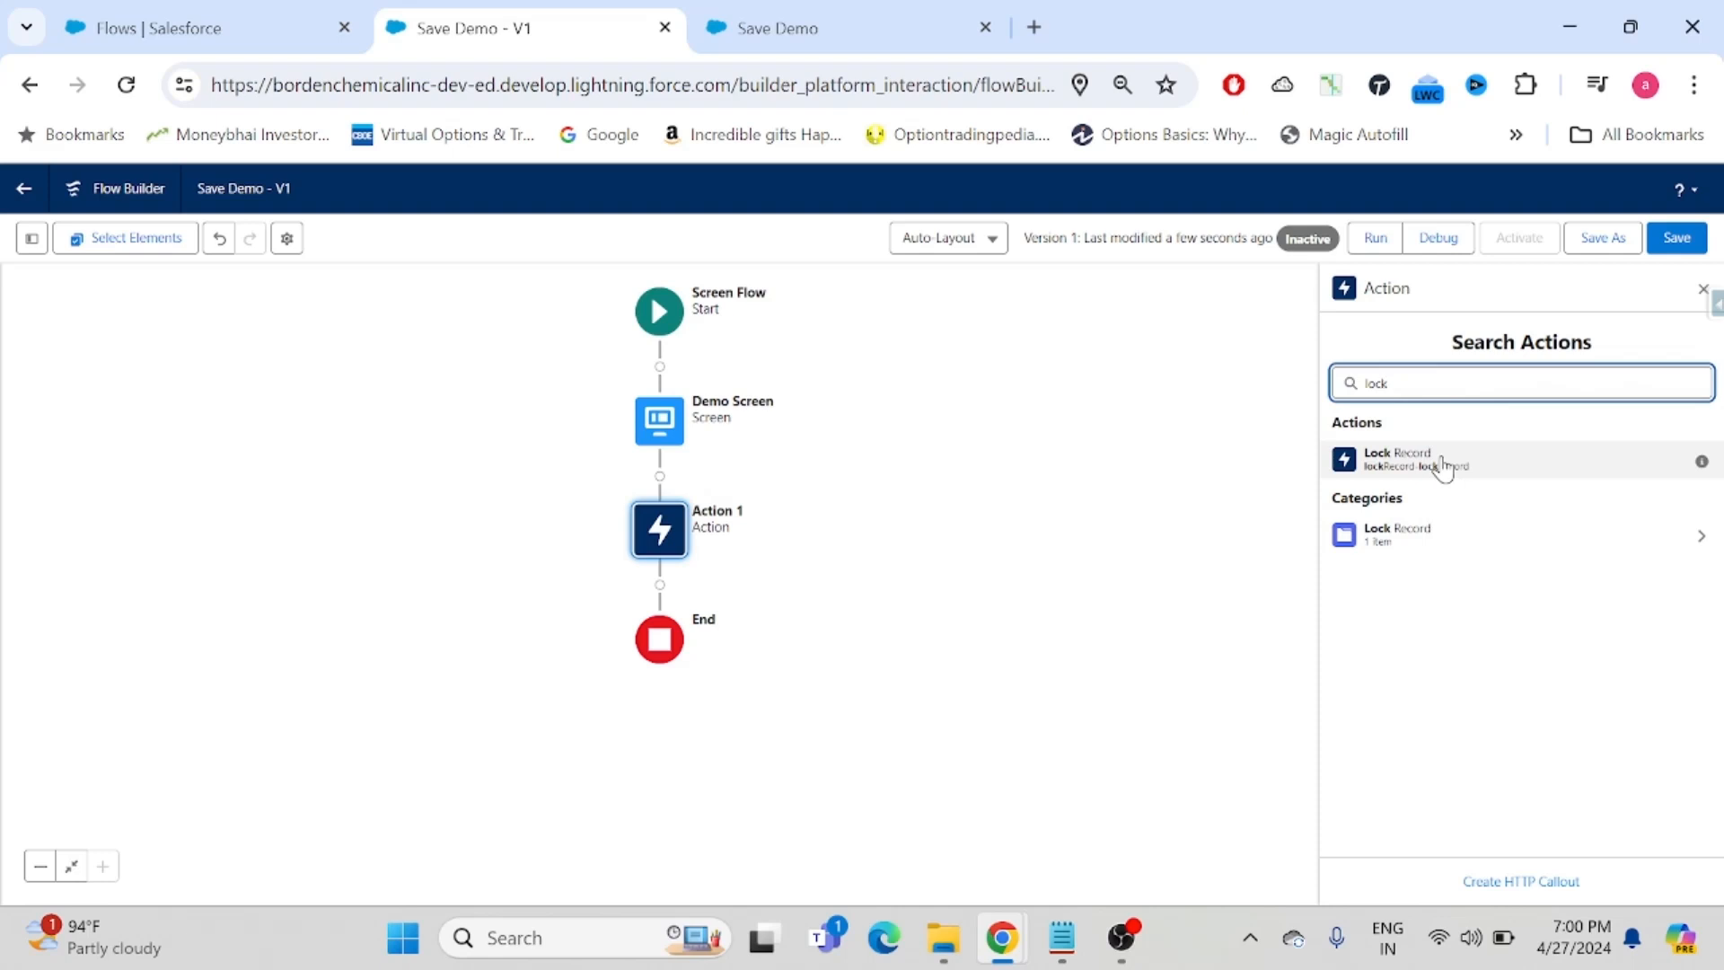
{"action": "left_click", "coordinate": [1704, 543]}
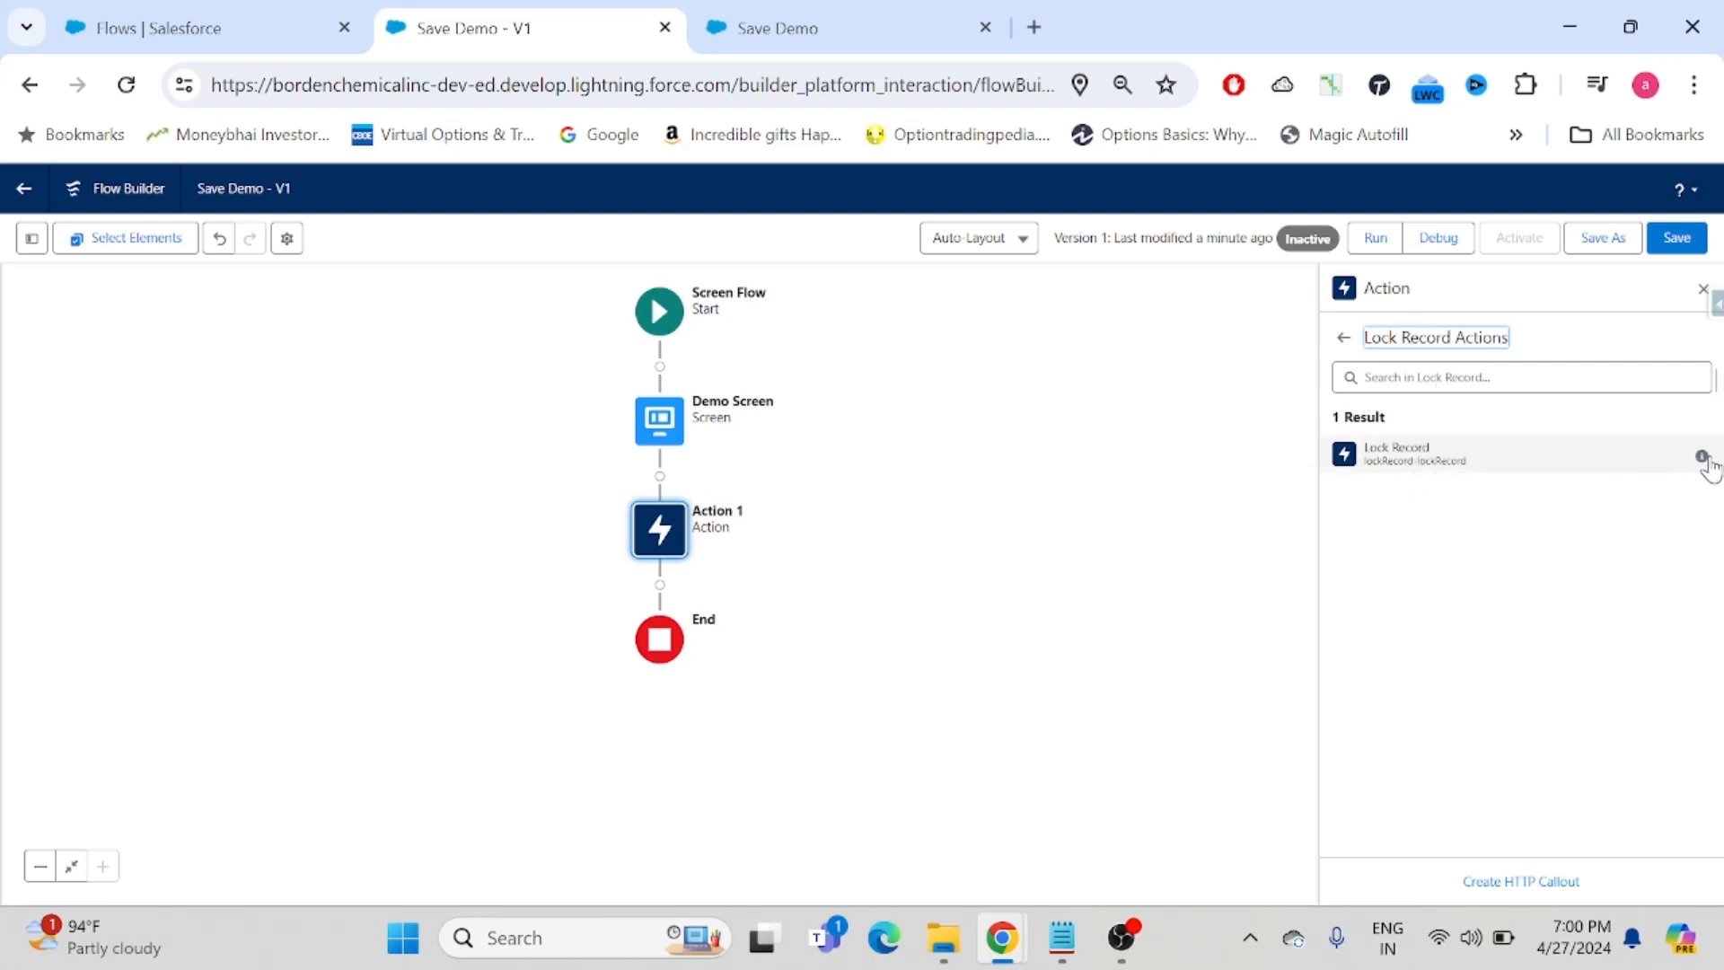
{"action": "mouse_move", "coordinate": [1703, 460]}
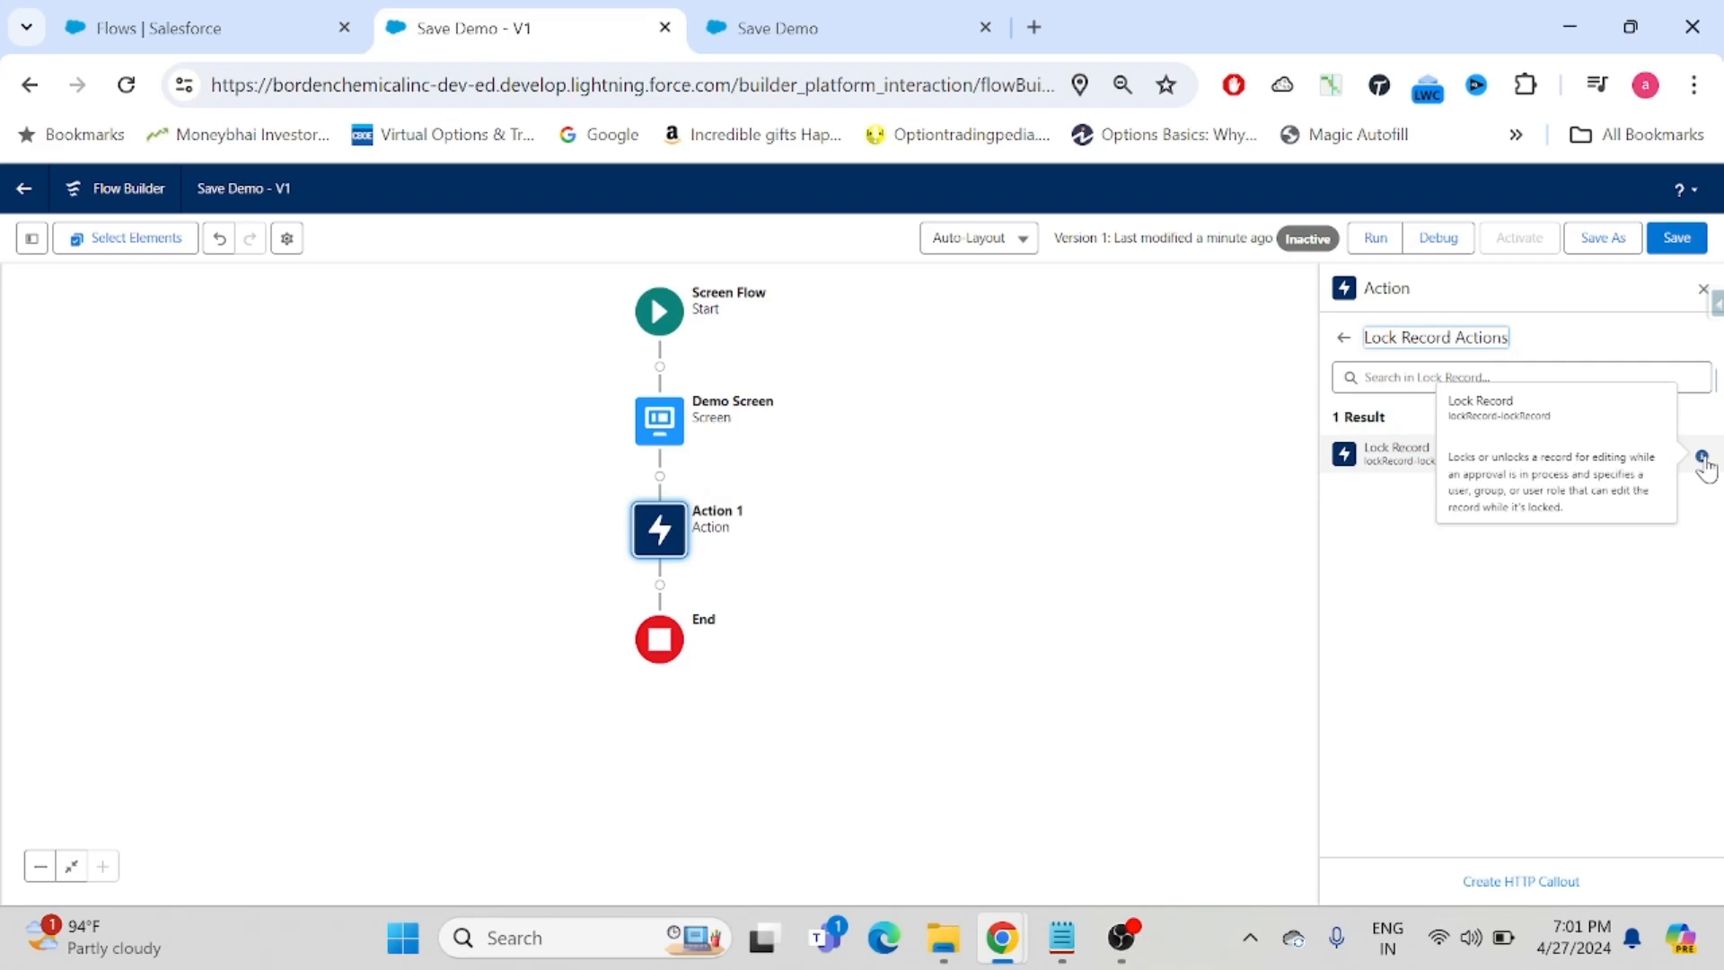
{"action": "left_click", "coordinate": [1398, 458]}
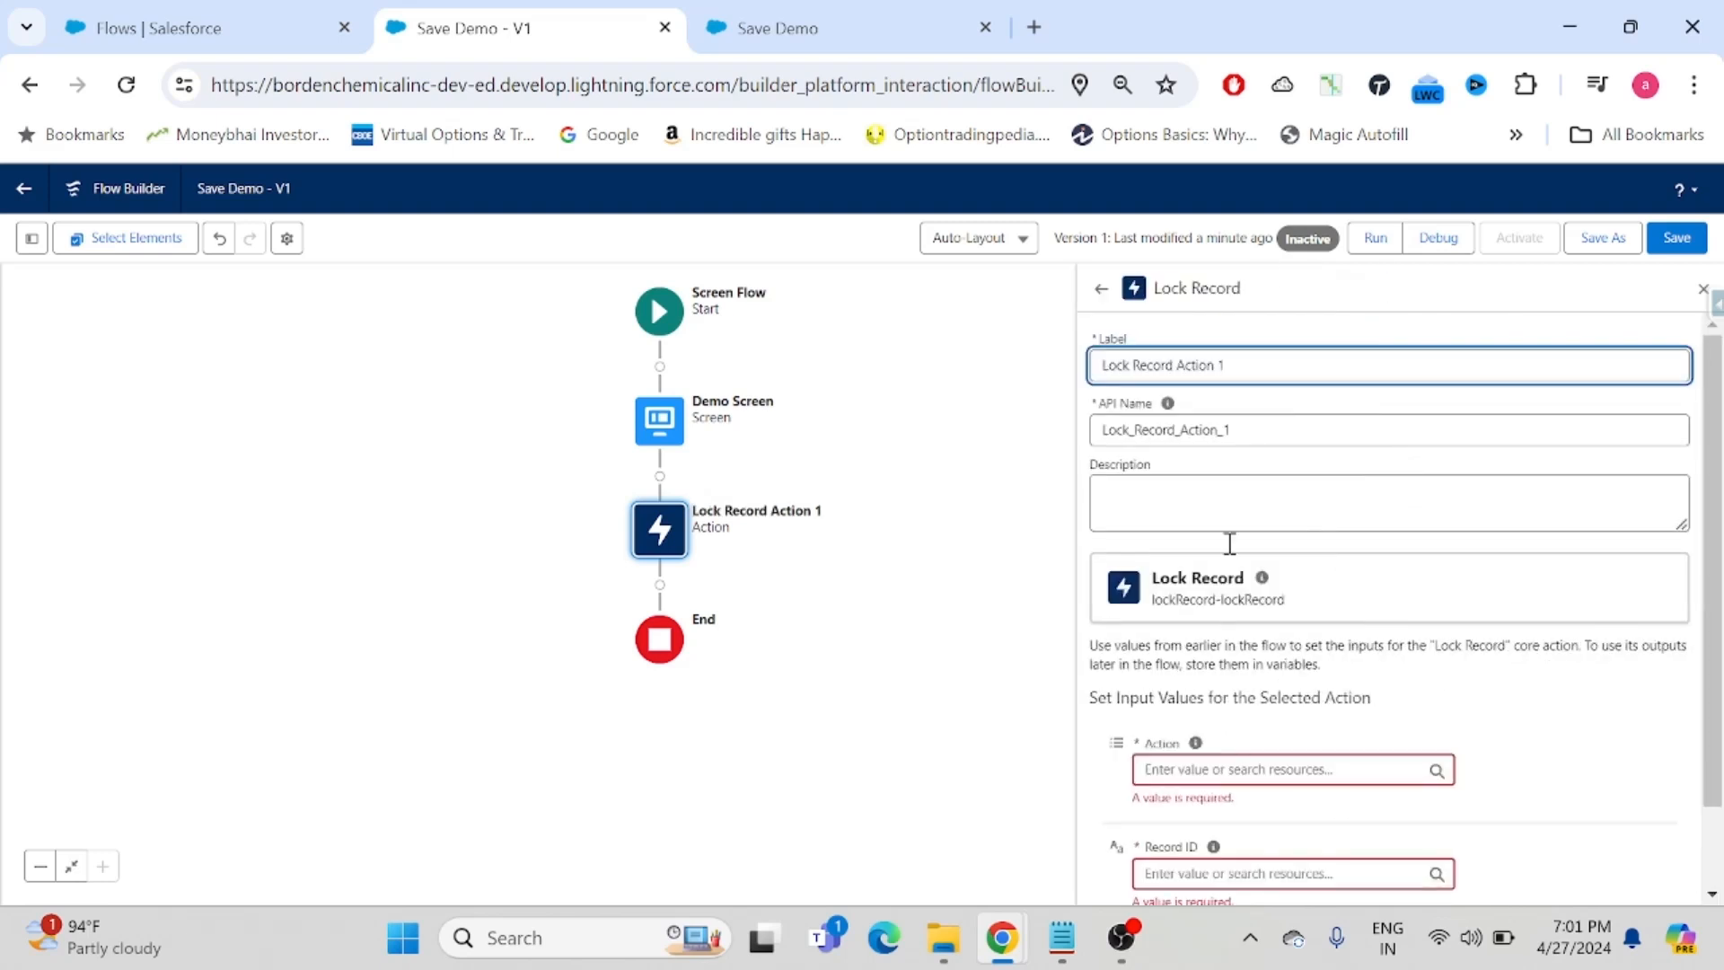
- Try Lock as the Action input value of the Lock Record action and clear it
{"action": "left_click_drag", "start_coordinate": [1718, 504], "coordinate": [1719, 630]}
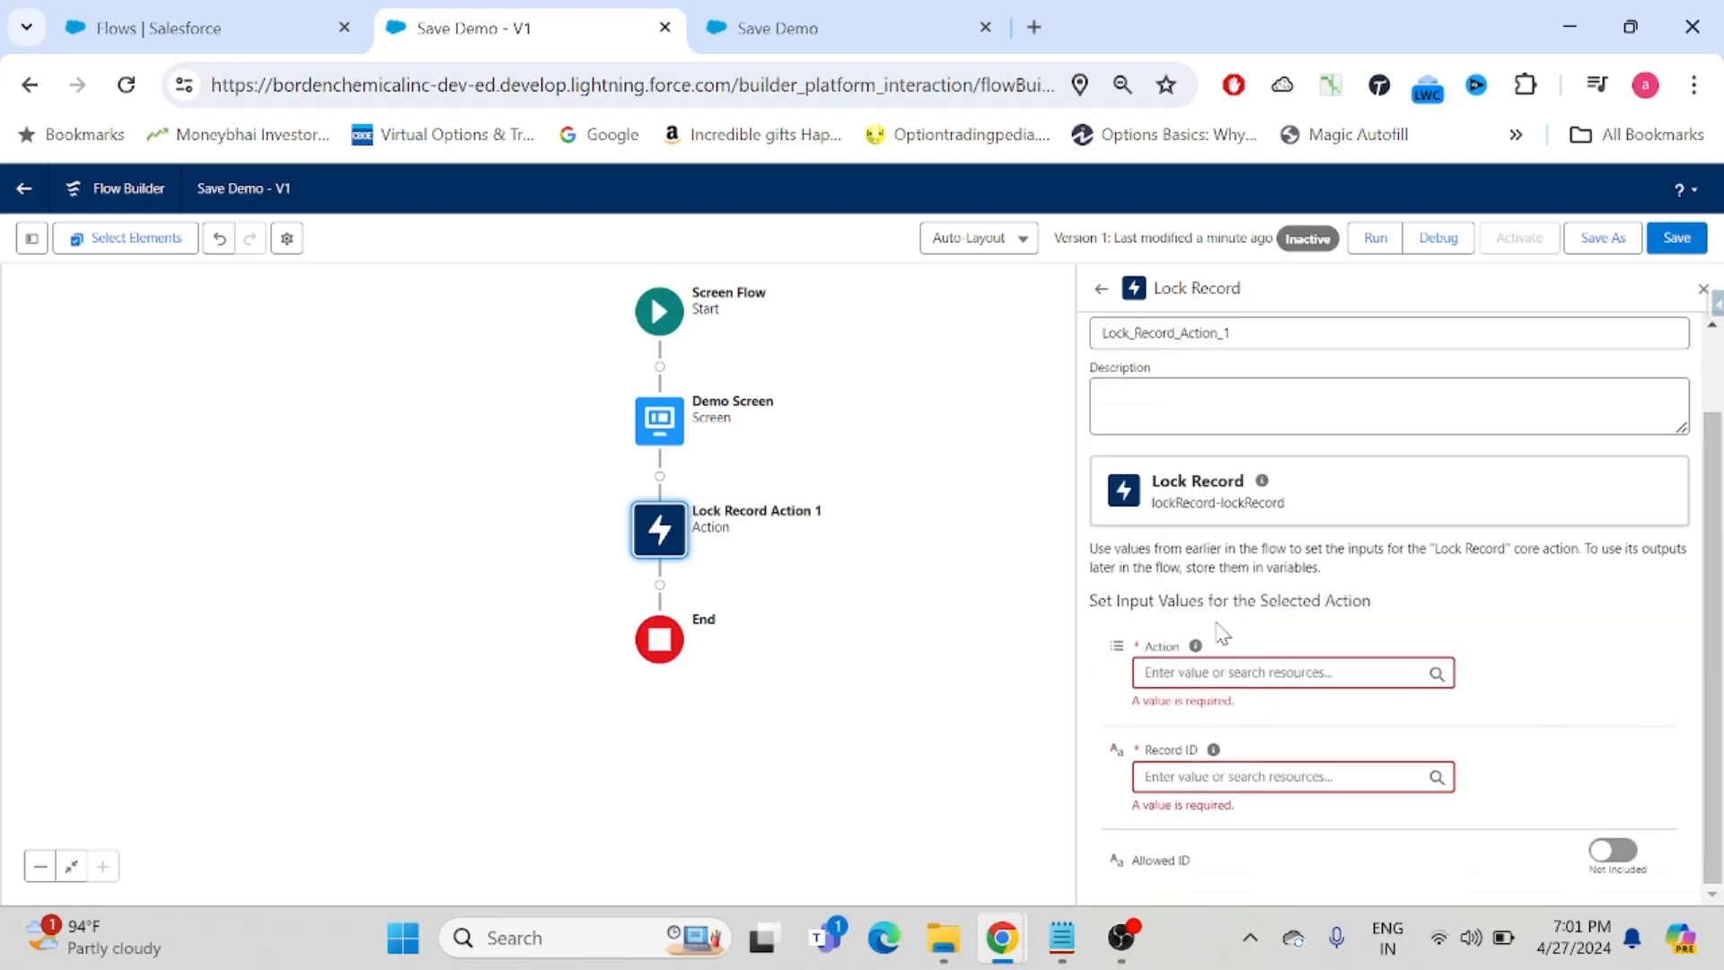
{"action": "left_click", "coordinate": [1165, 673]}
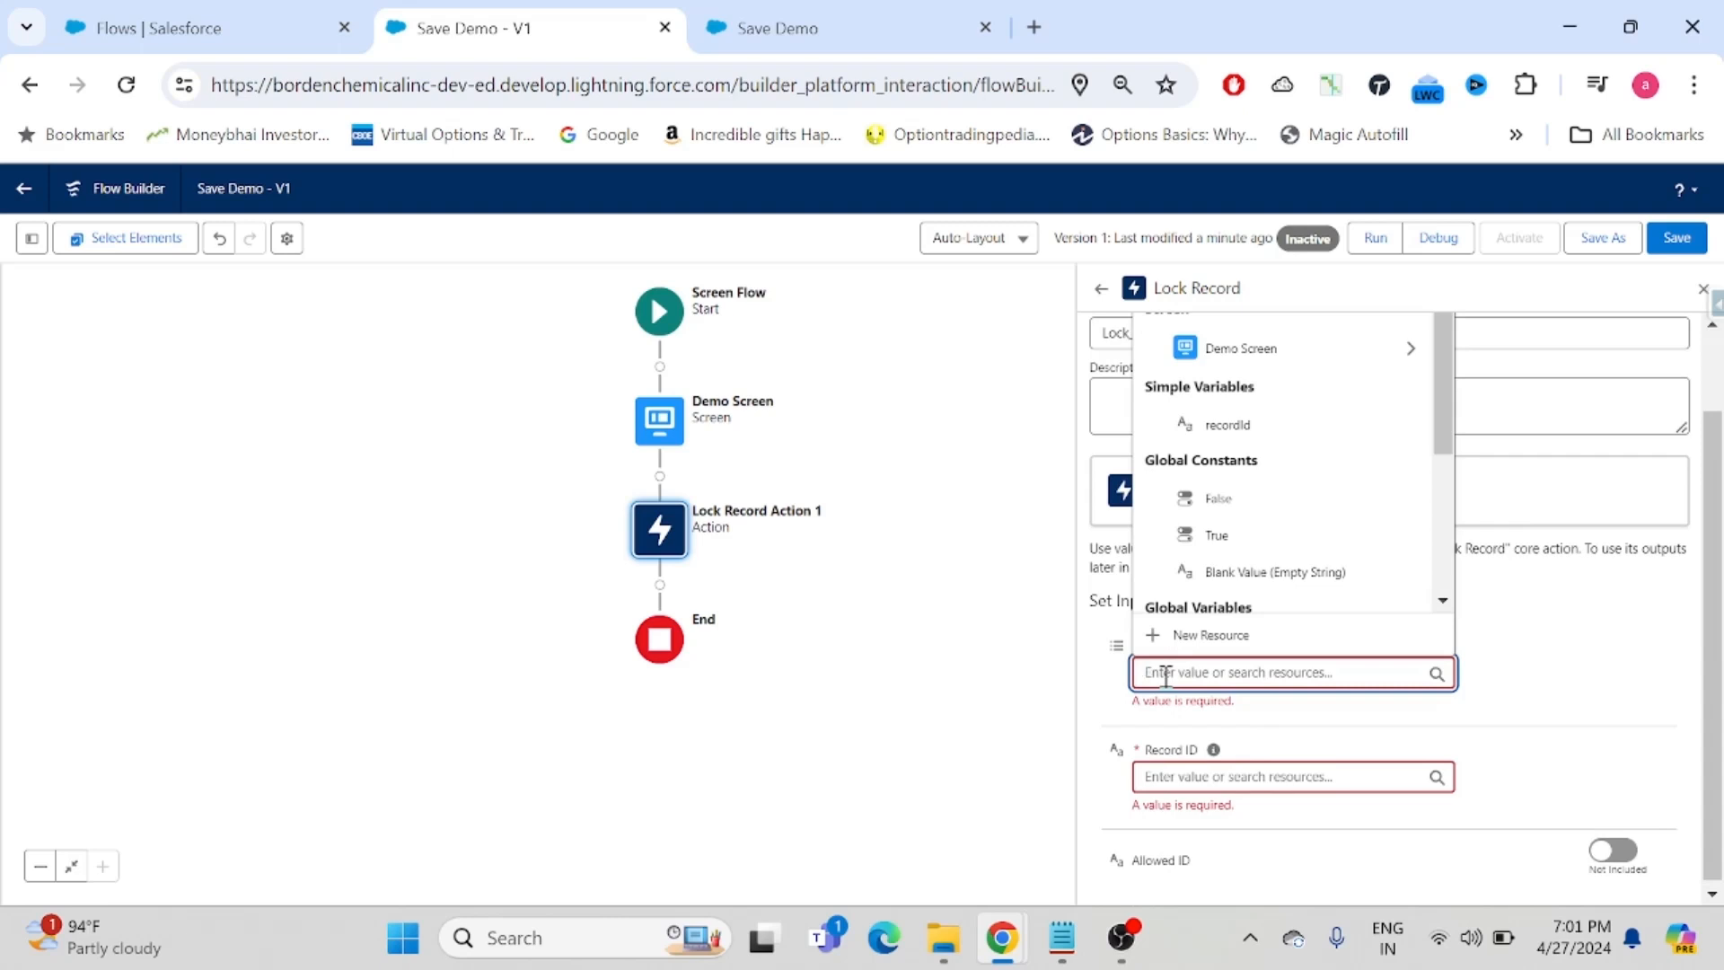
{"action": "type", "text": "Lock"}
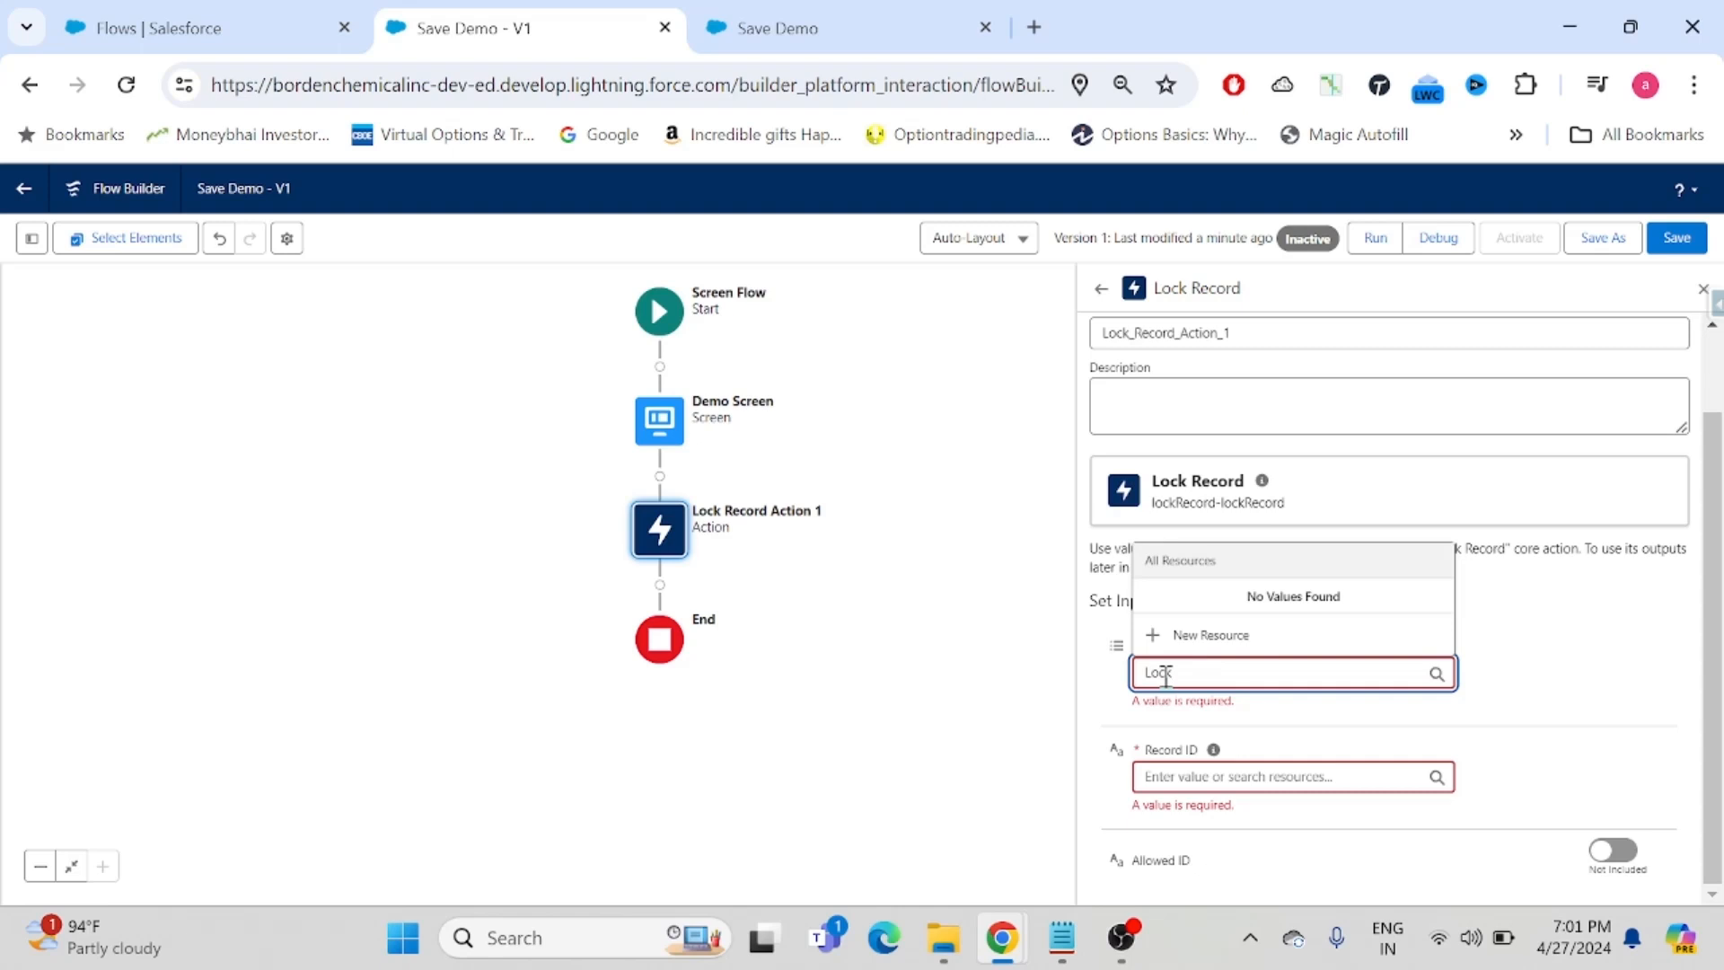
{"action": "key", "text": "BackSpace"}
{"action": "key", "text": "BackSpace"}
{"action": "key", "text": "BackSpace"}
{"action": "key", "text": "BackSpace"}
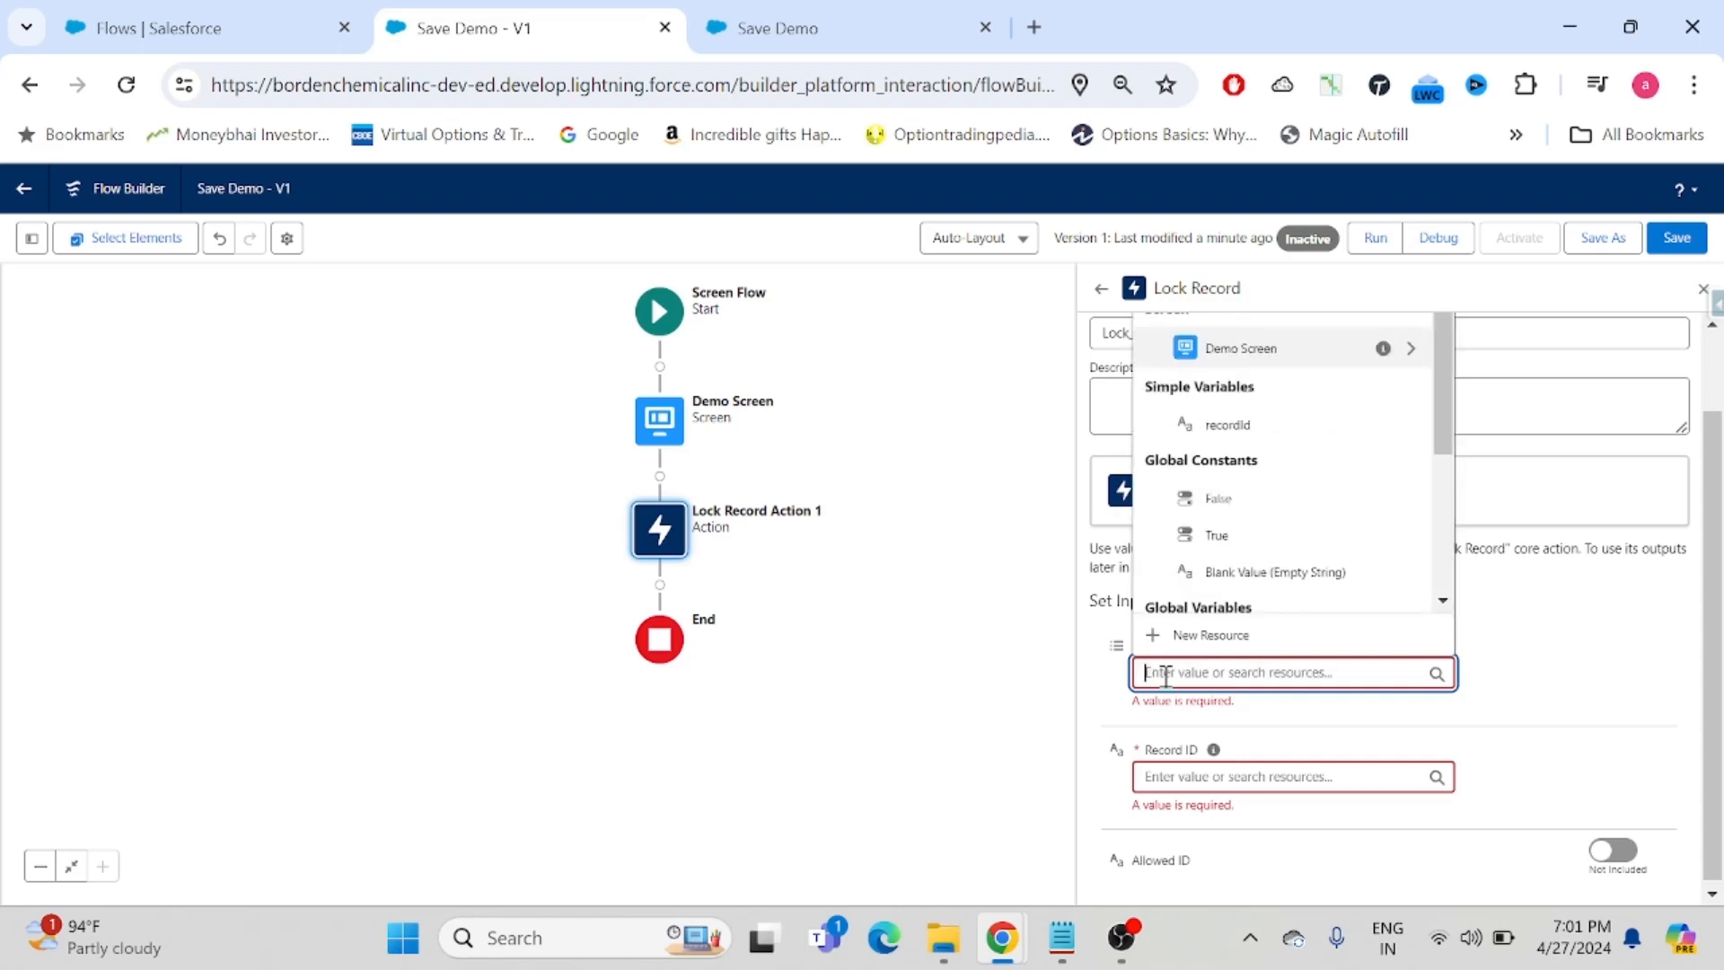
{"action": "left_click", "coordinate": [1603, 736]}
- Set the Lock Record action's Action input to Unlock and its Record ID input to the recordId variable
{"action": "mouse_move", "coordinate": [1195, 648]}
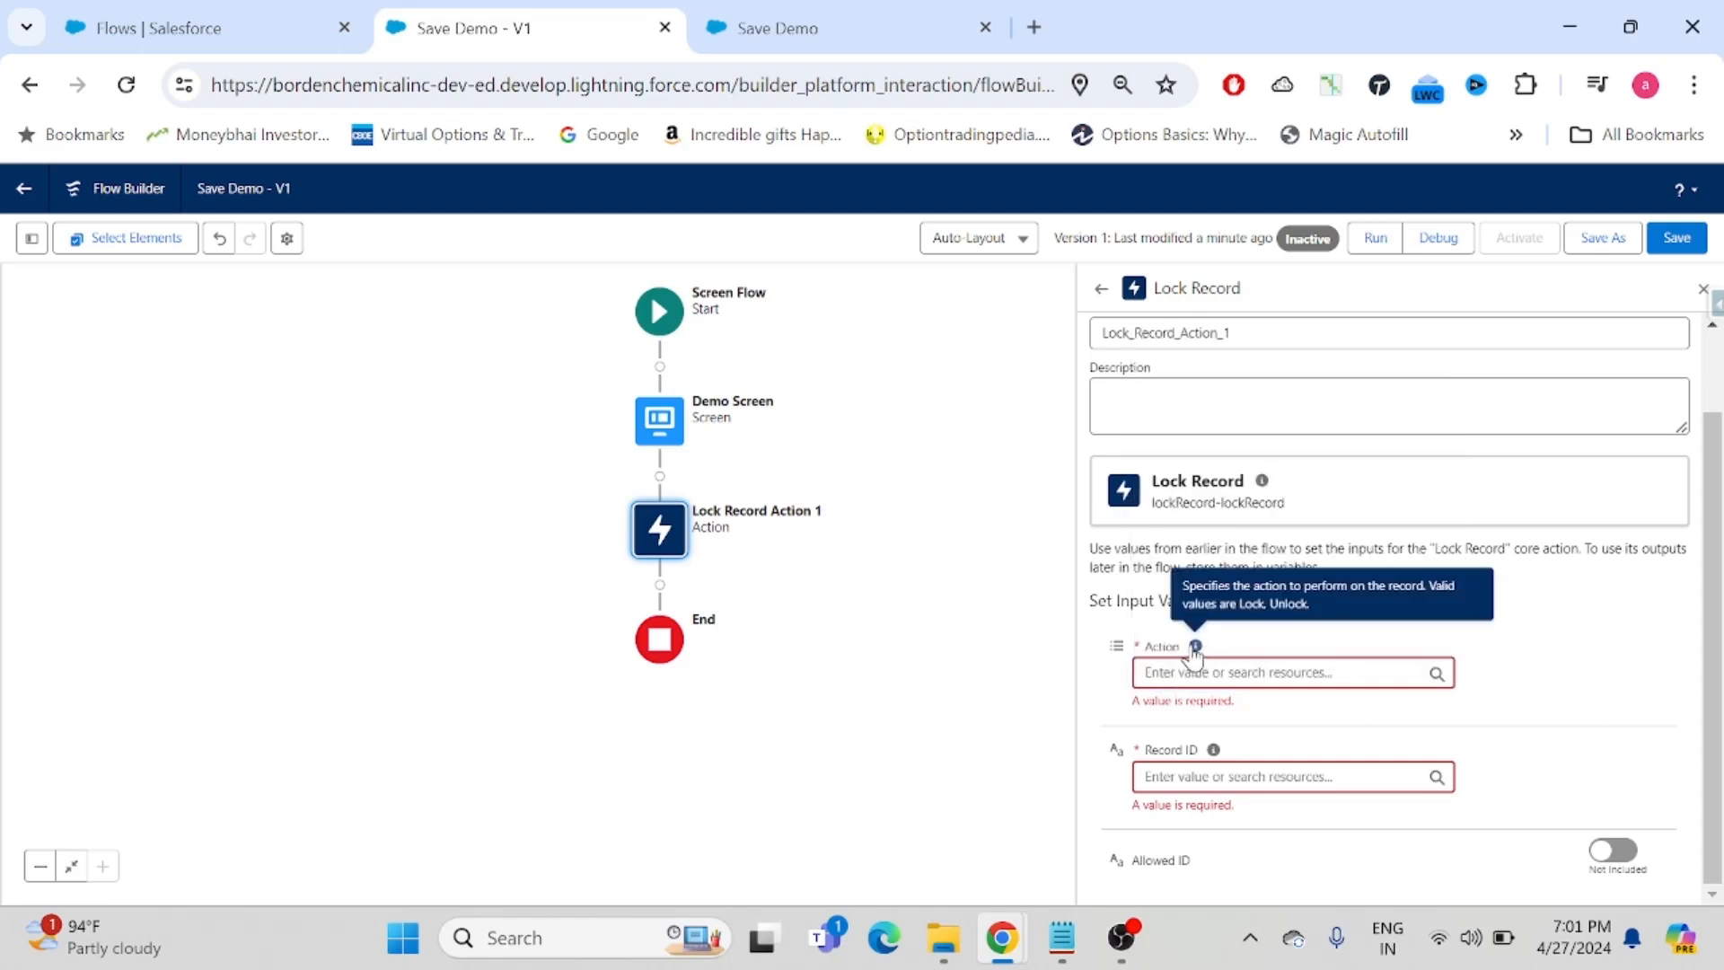
{"action": "left_click", "coordinate": [1191, 672]}
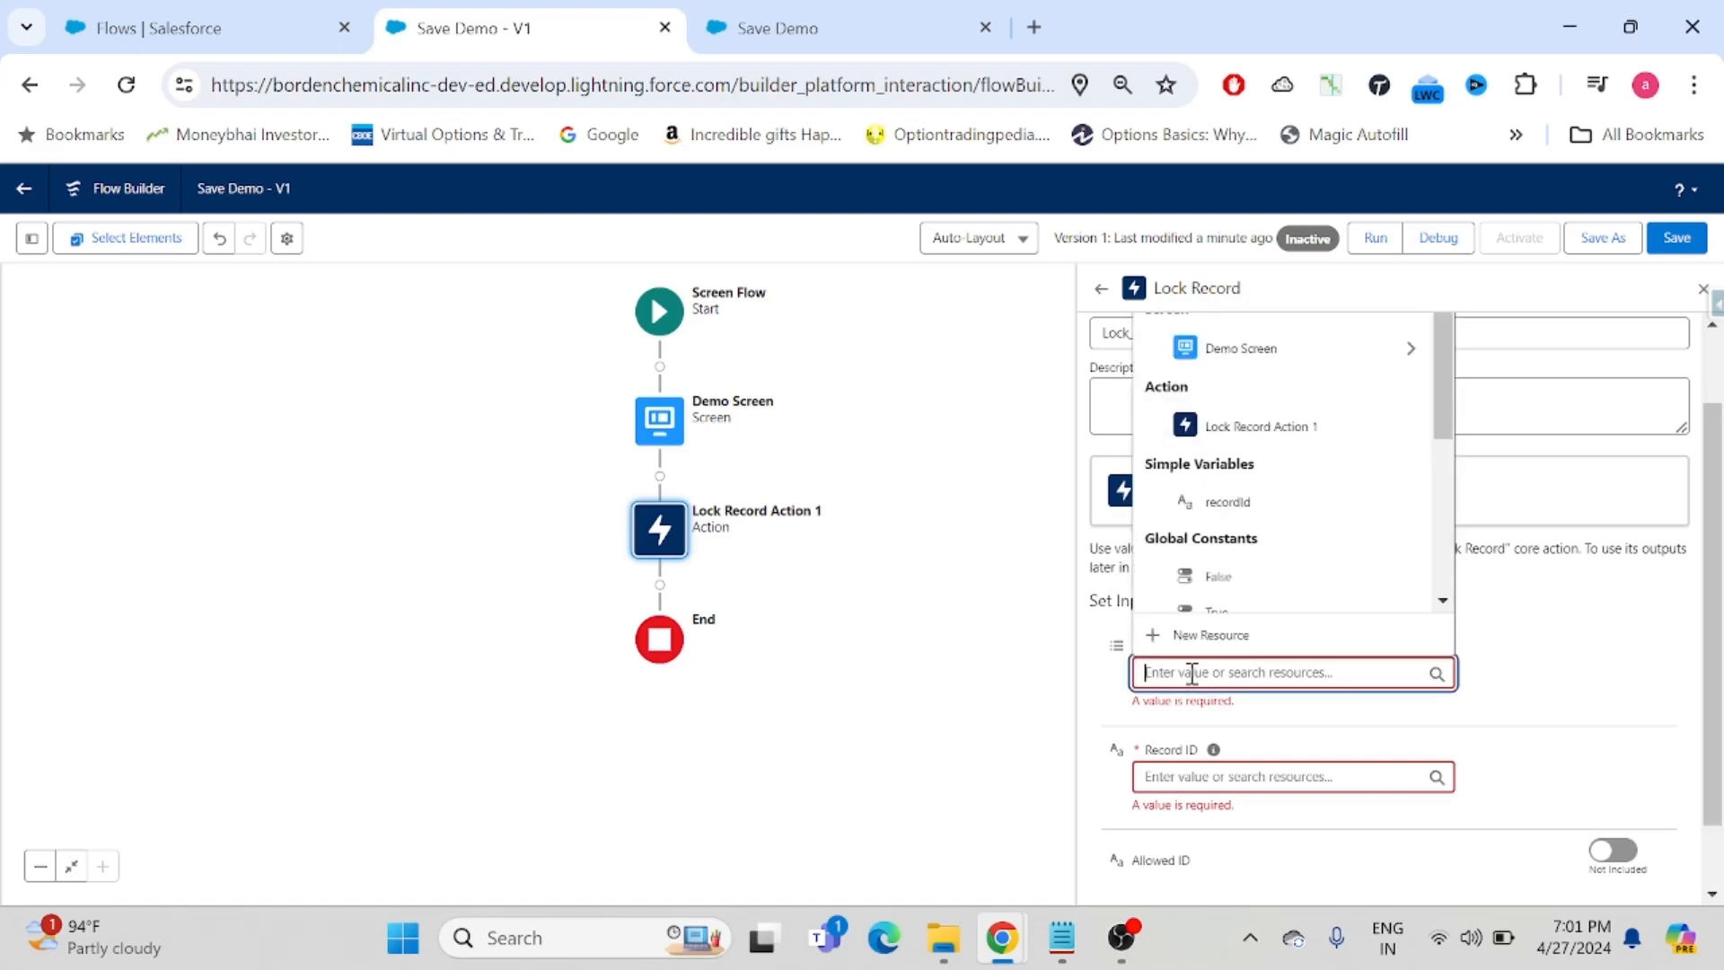
{"action": "type", "text": "Unlock"}
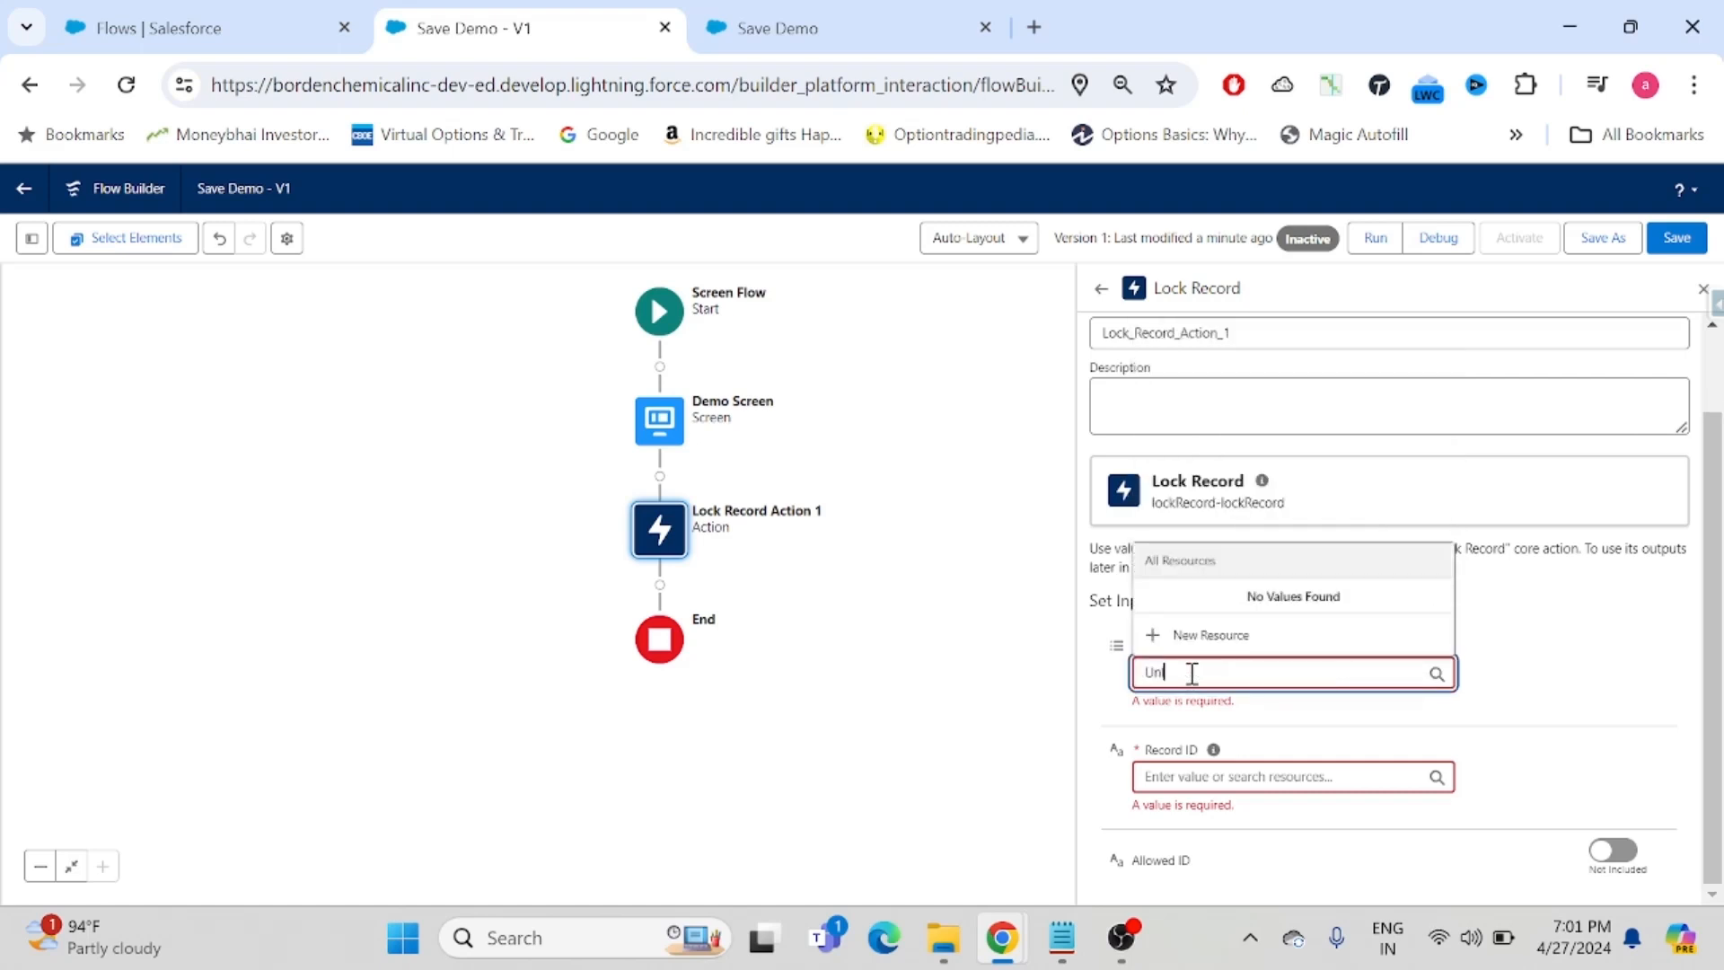
{"action": "left_click", "coordinate": [1543, 703]}
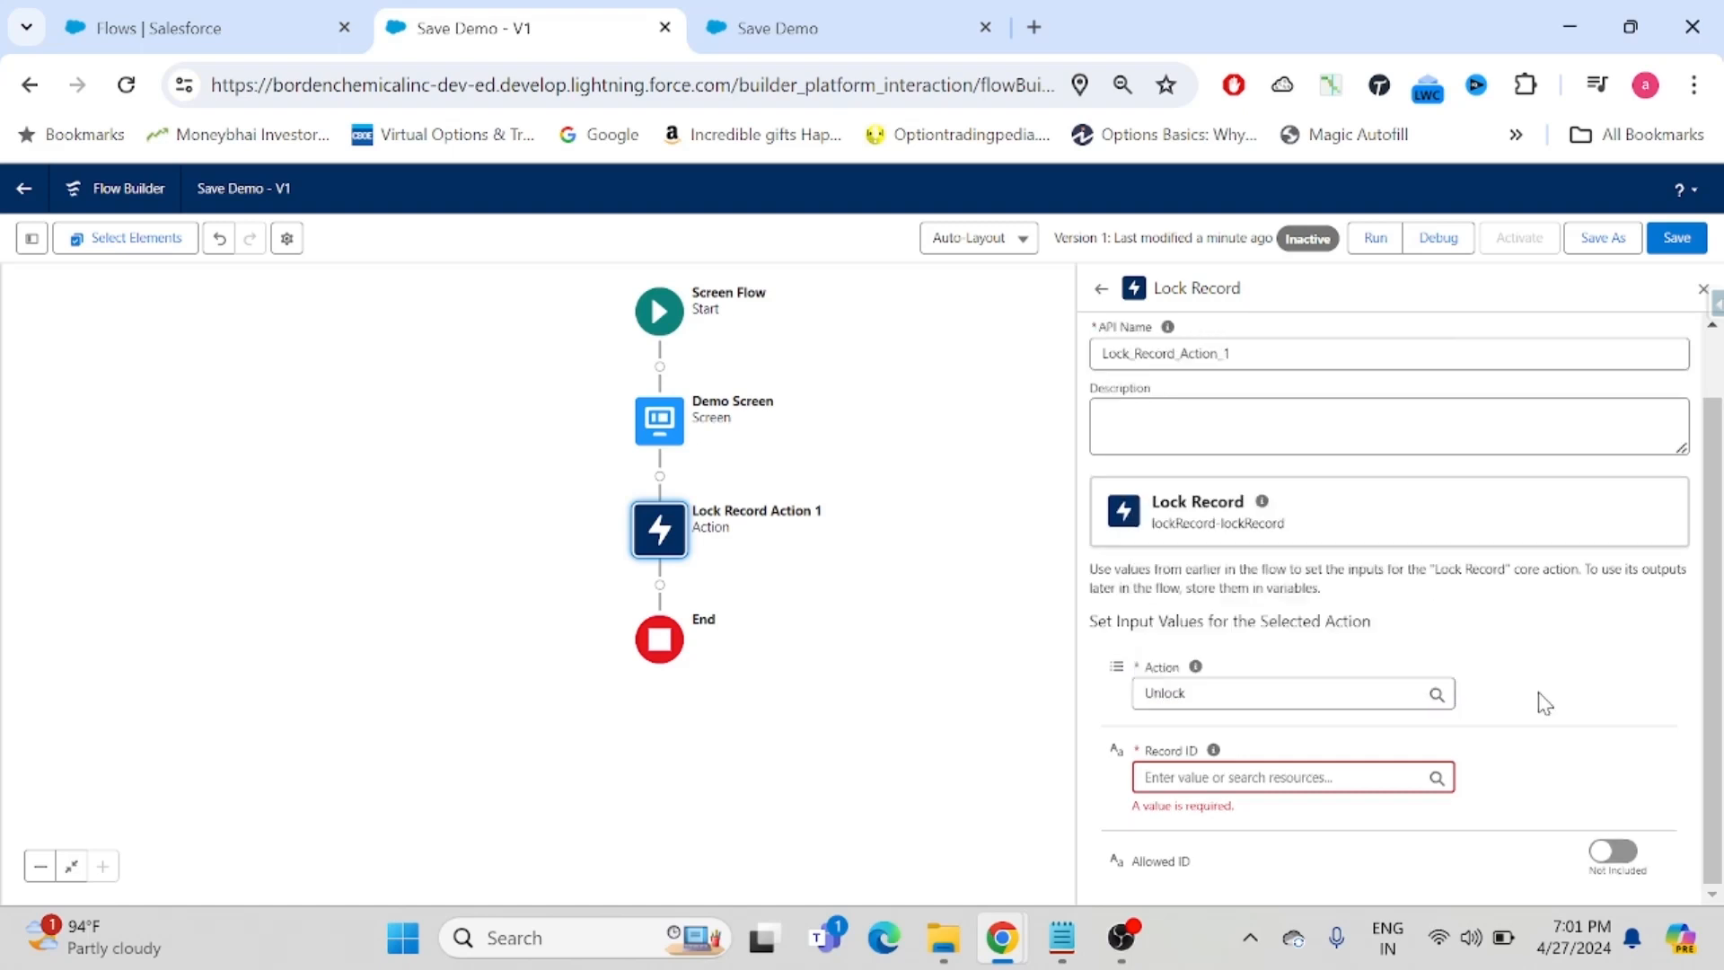
{"action": "left_click", "coordinate": [1176, 776]}
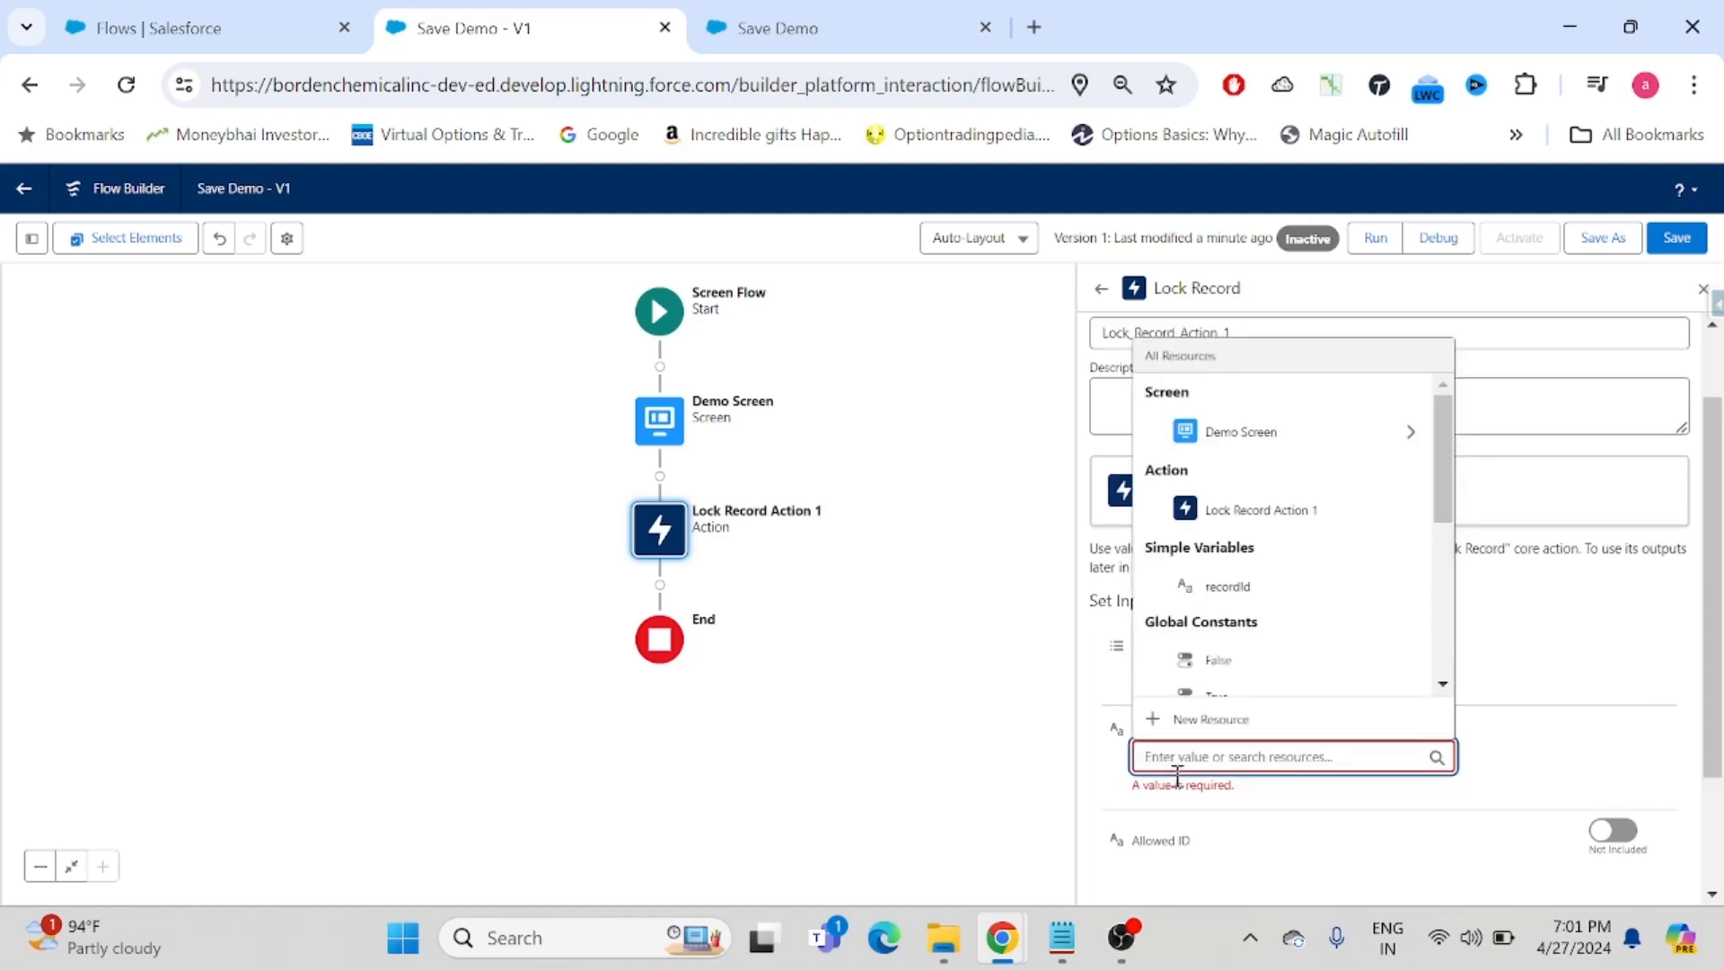
{"action": "left_click", "coordinate": [1226, 586]}
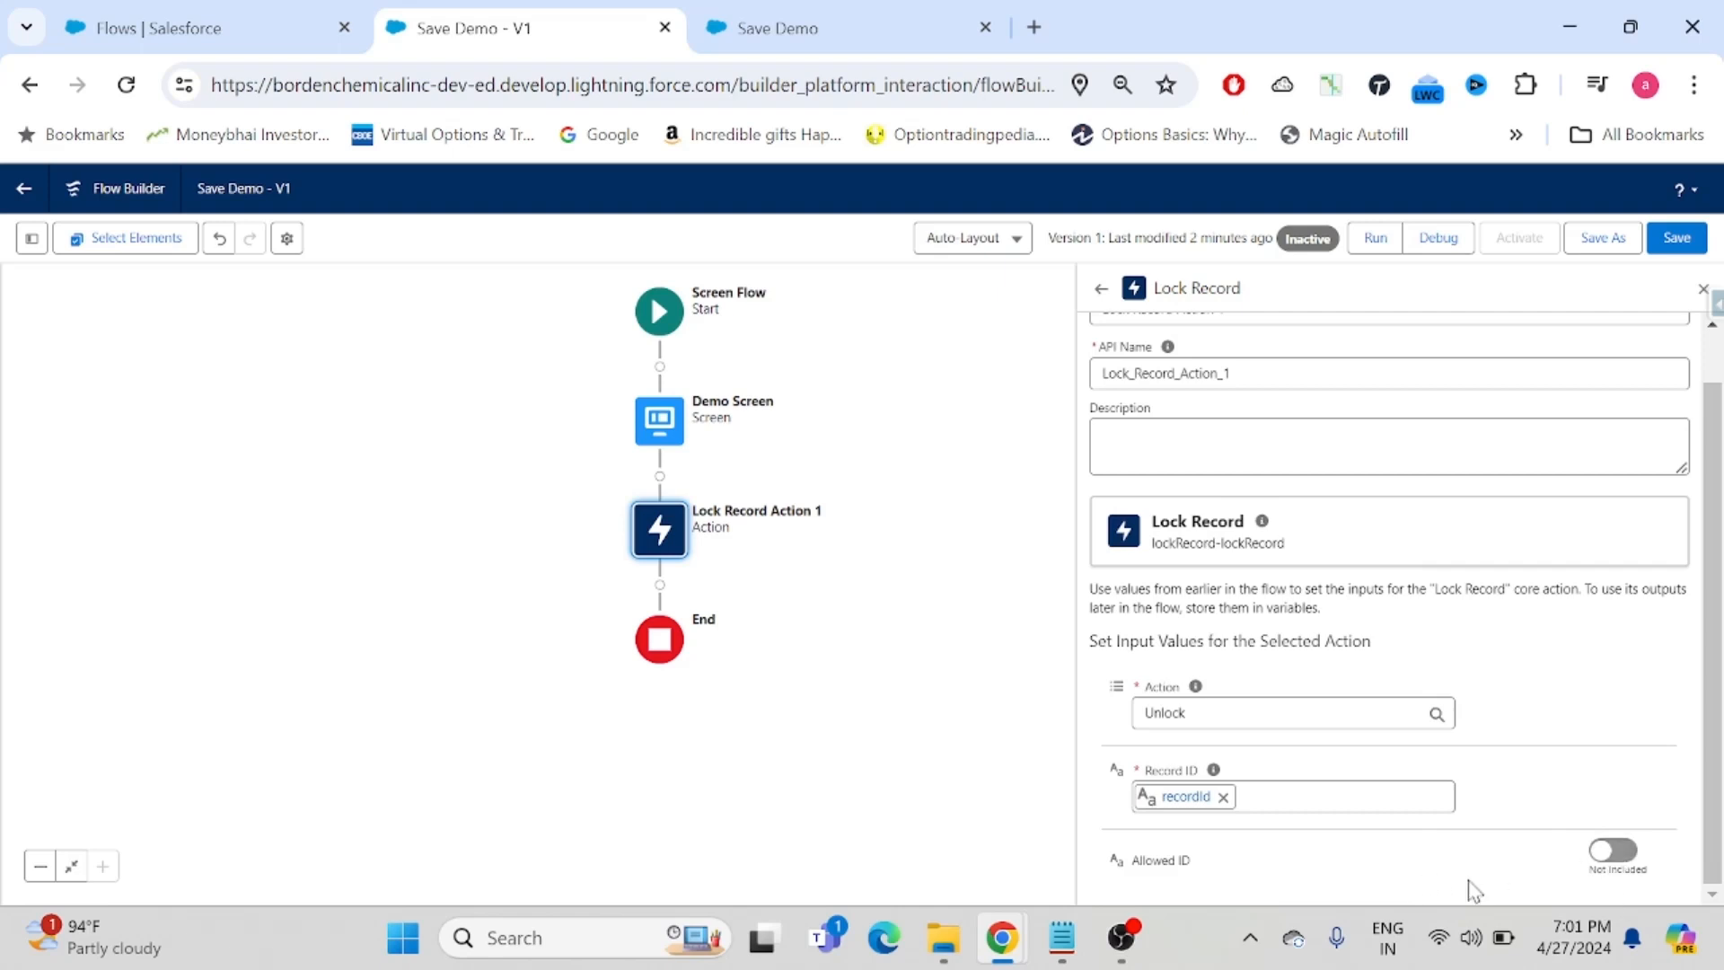
- Include the optional Allowed ID input of the Lock Record action, view its help text, and exclude the input again
{"action": "left_click", "coordinate": [1619, 858]}
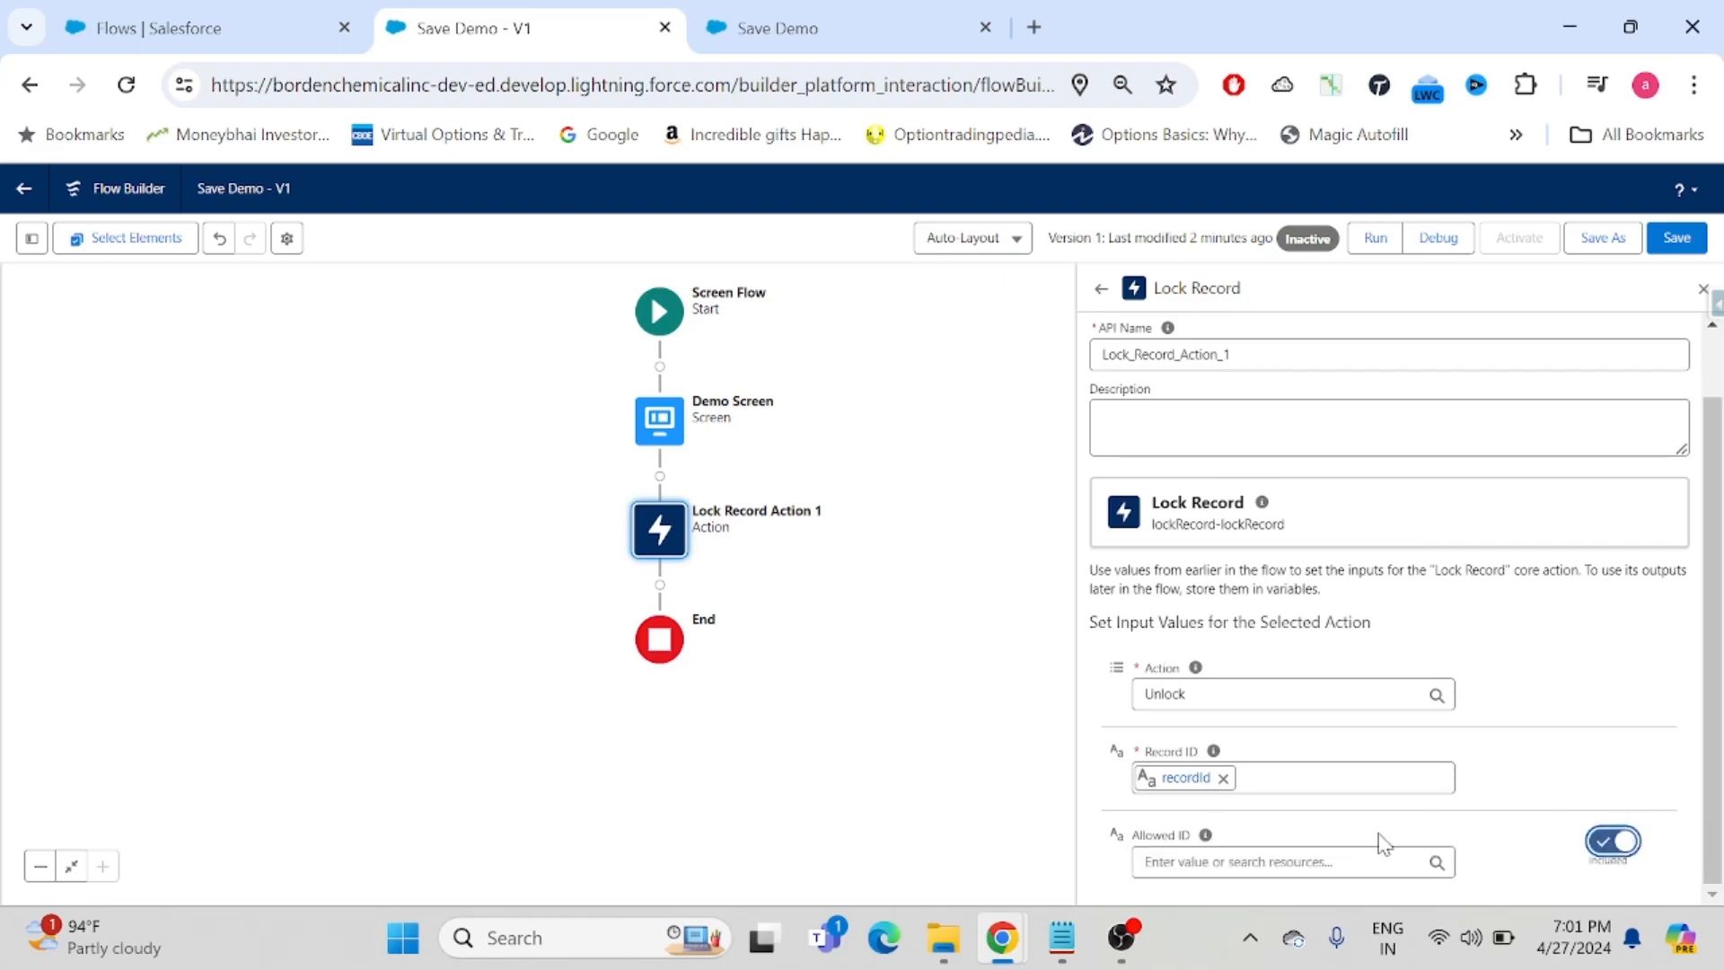
{"action": "mouse_move", "coordinate": [1205, 837]}
{"action": "left_click", "coordinate": [1607, 844]}
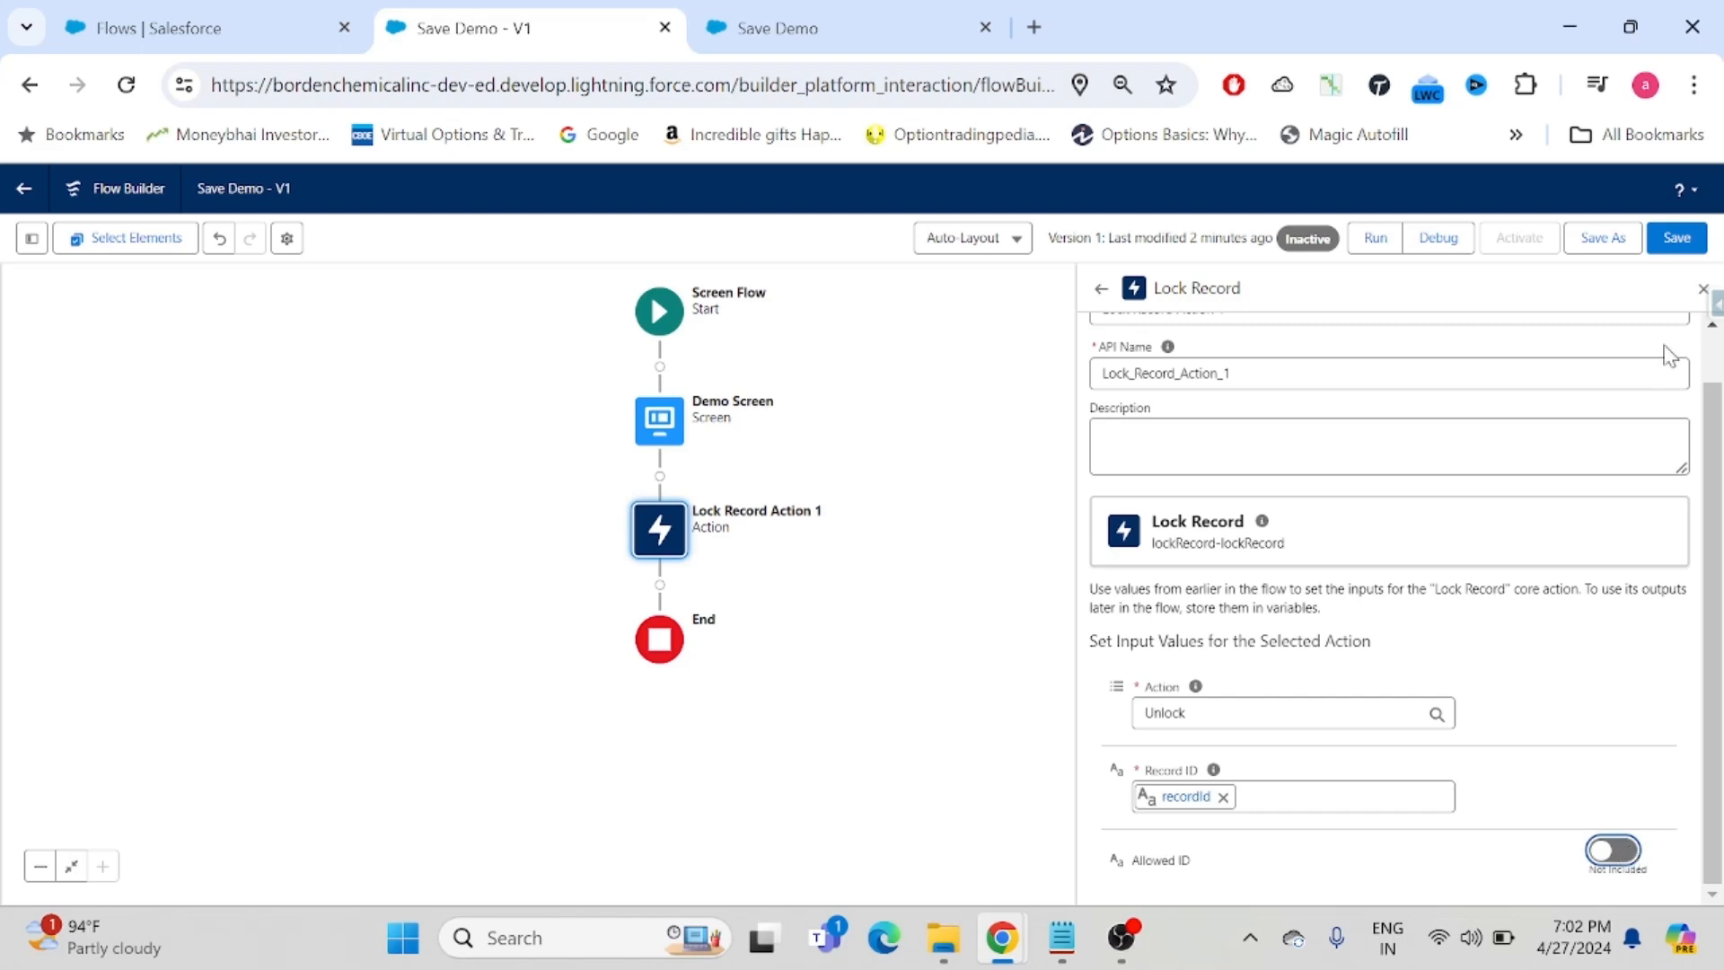
- Save the Save Demo flow with the configured Lock Record action
{"action": "left_click", "coordinate": [1676, 238]}
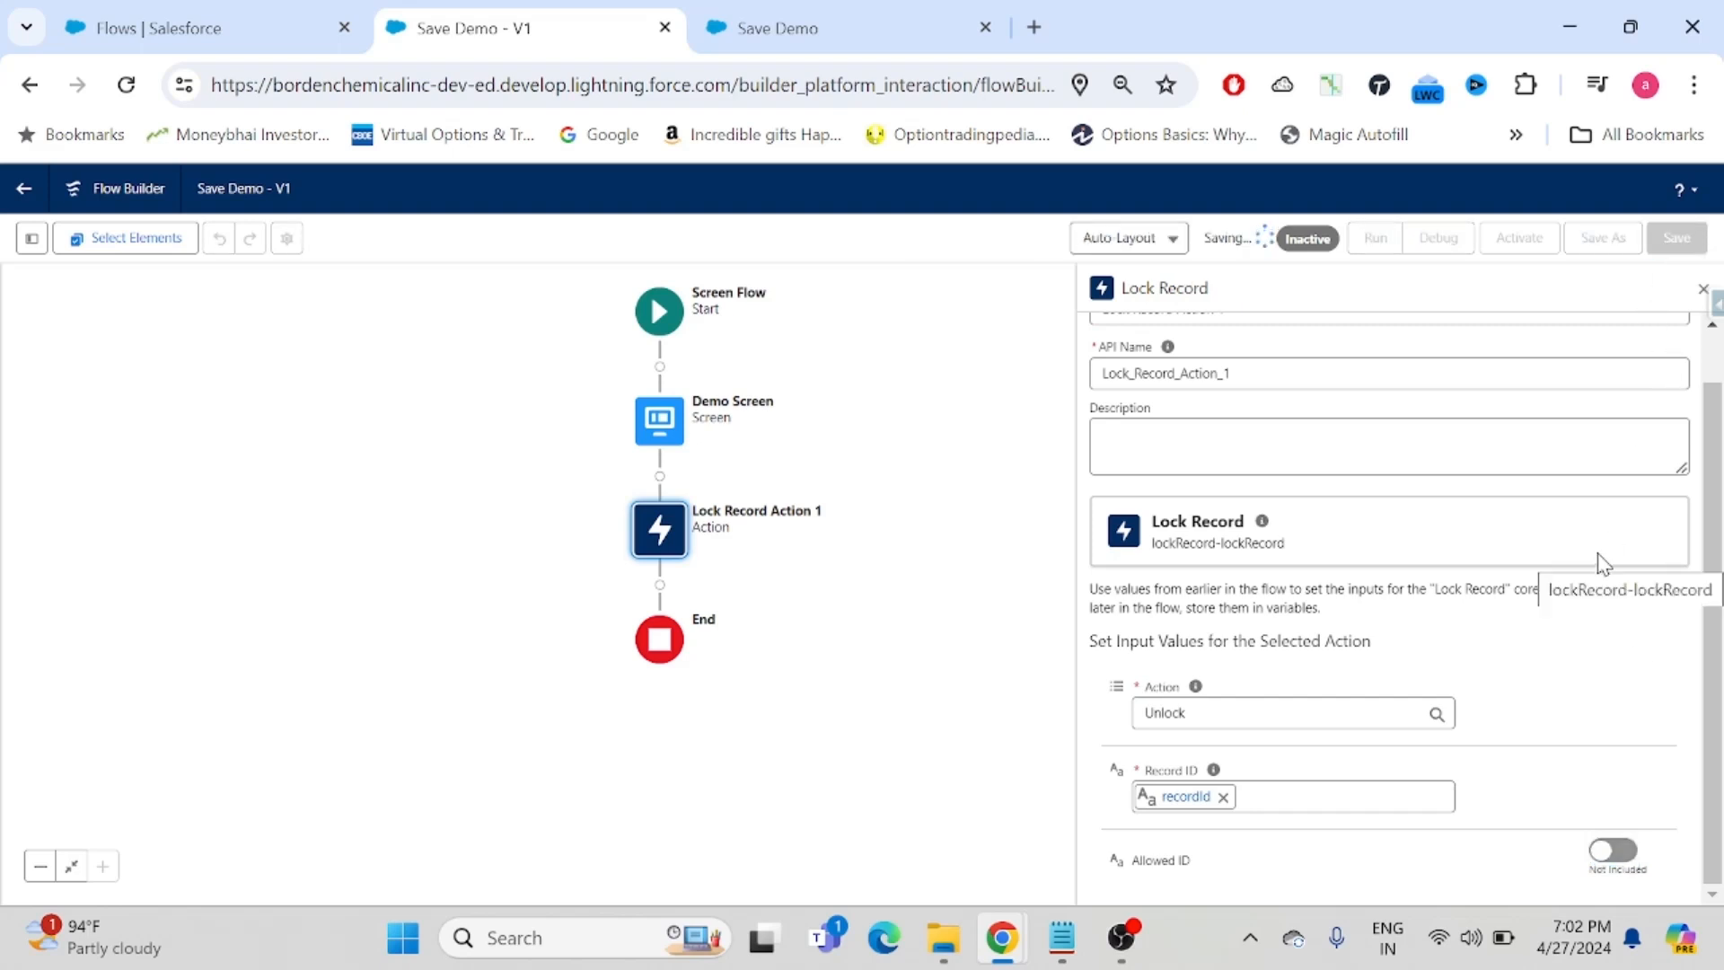